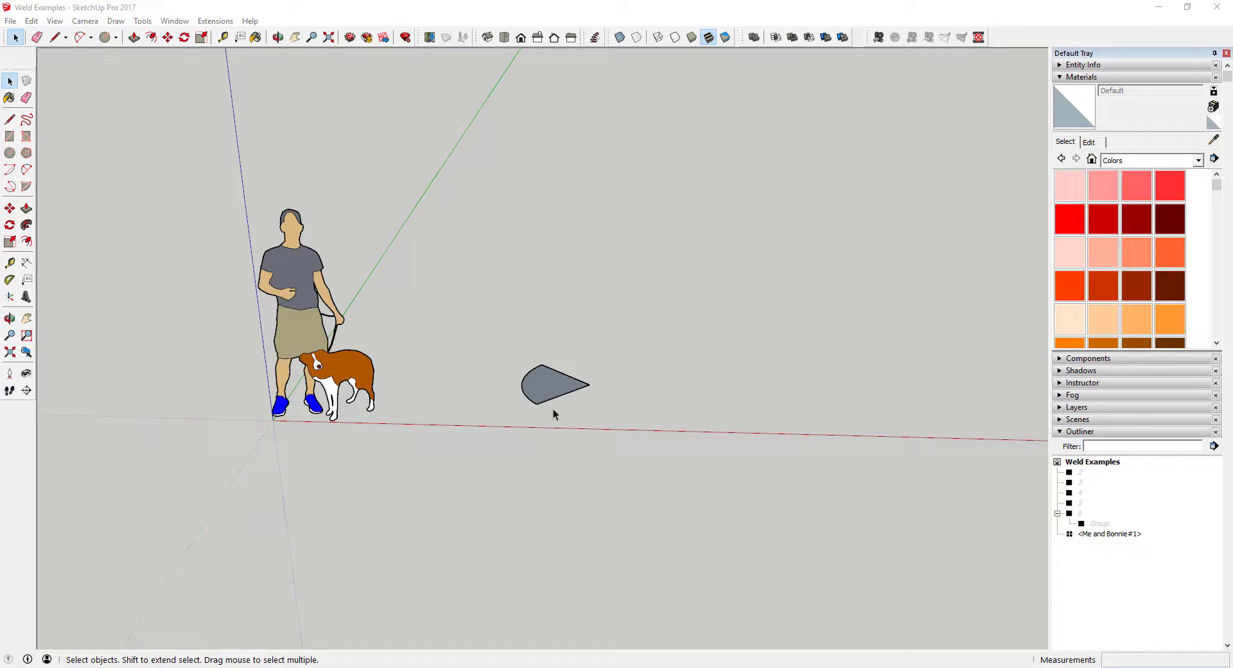
- Search the Extension Warehouse for Weld and view the page of the Smustard Team's Weld extension
{"action": "left_click", "coordinate": [176, 21]}
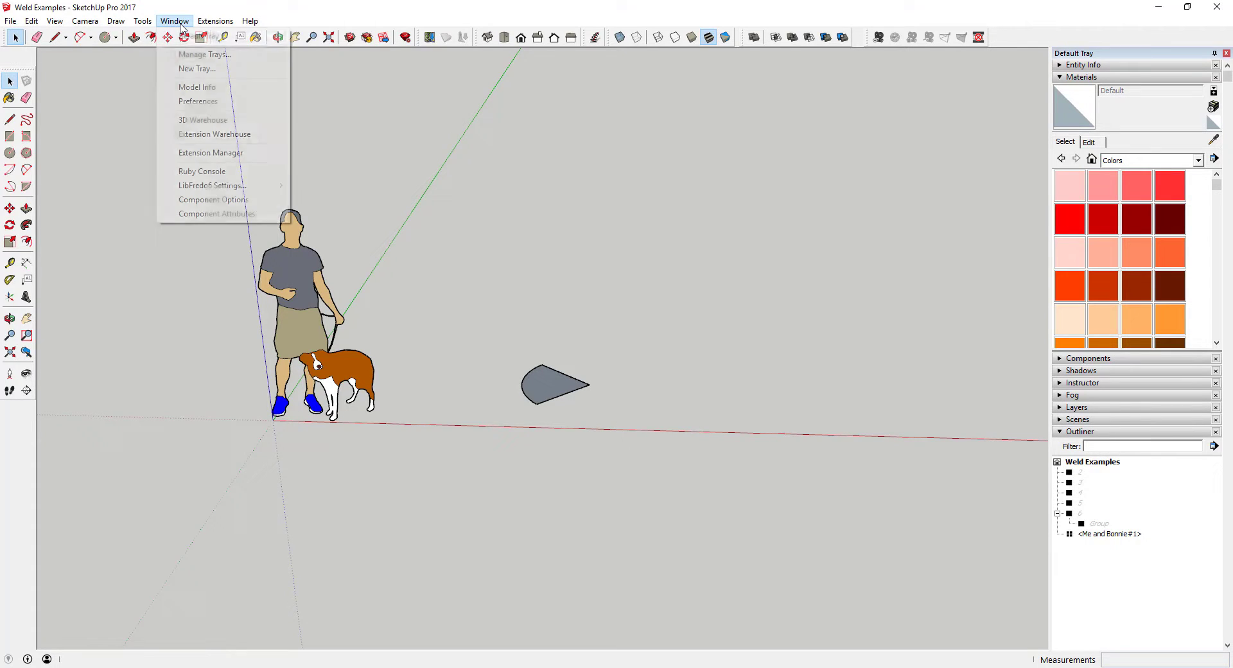
{"action": "left_click", "coordinate": [224, 134]}
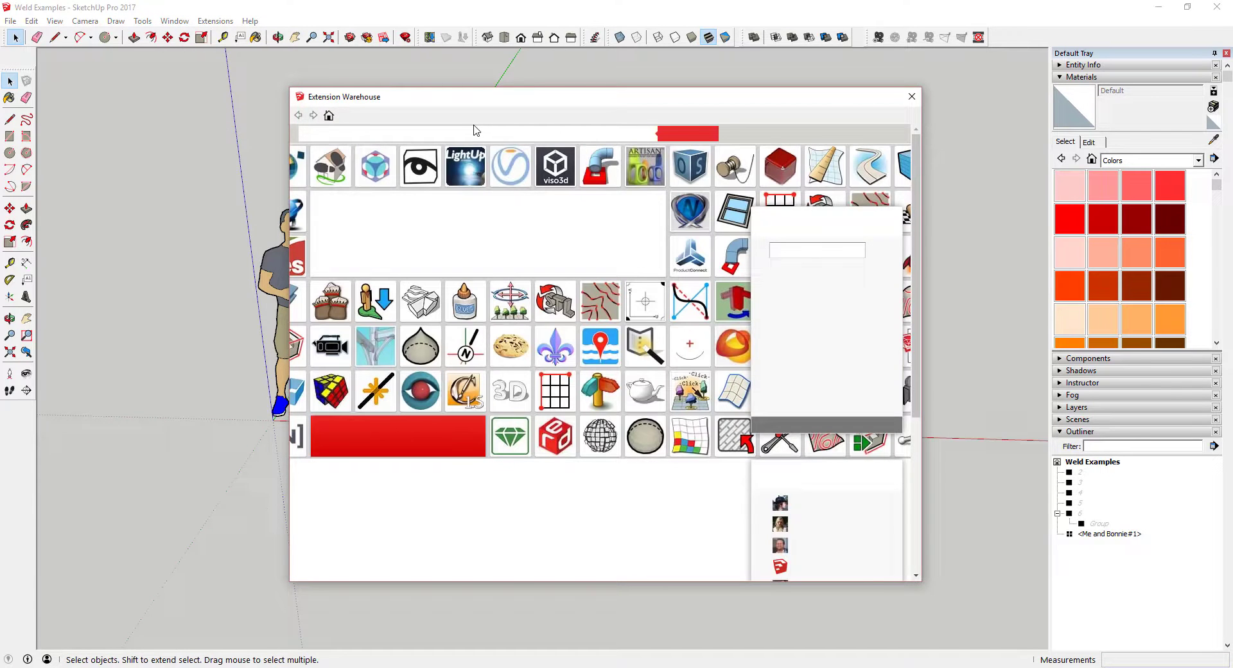
{"action": "type", "text": "we"}
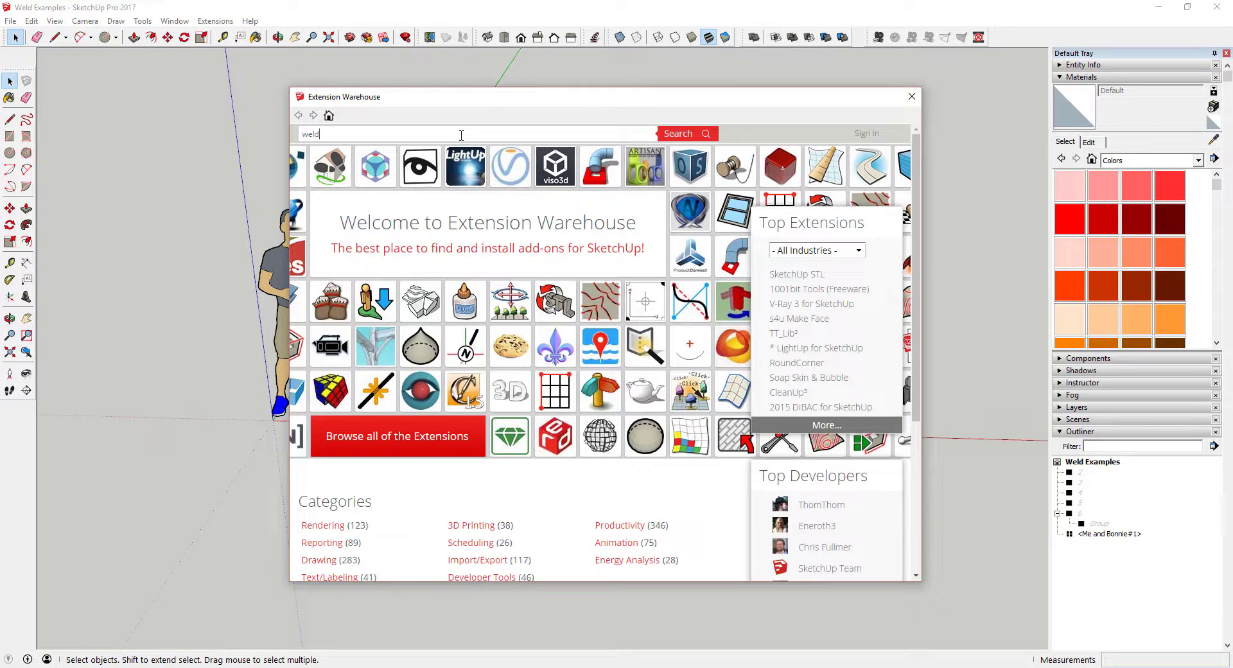
{"action": "type", "text": "ld"}
{"action": "key", "text": "Down"}
{"action": "key", "text": "Return"}
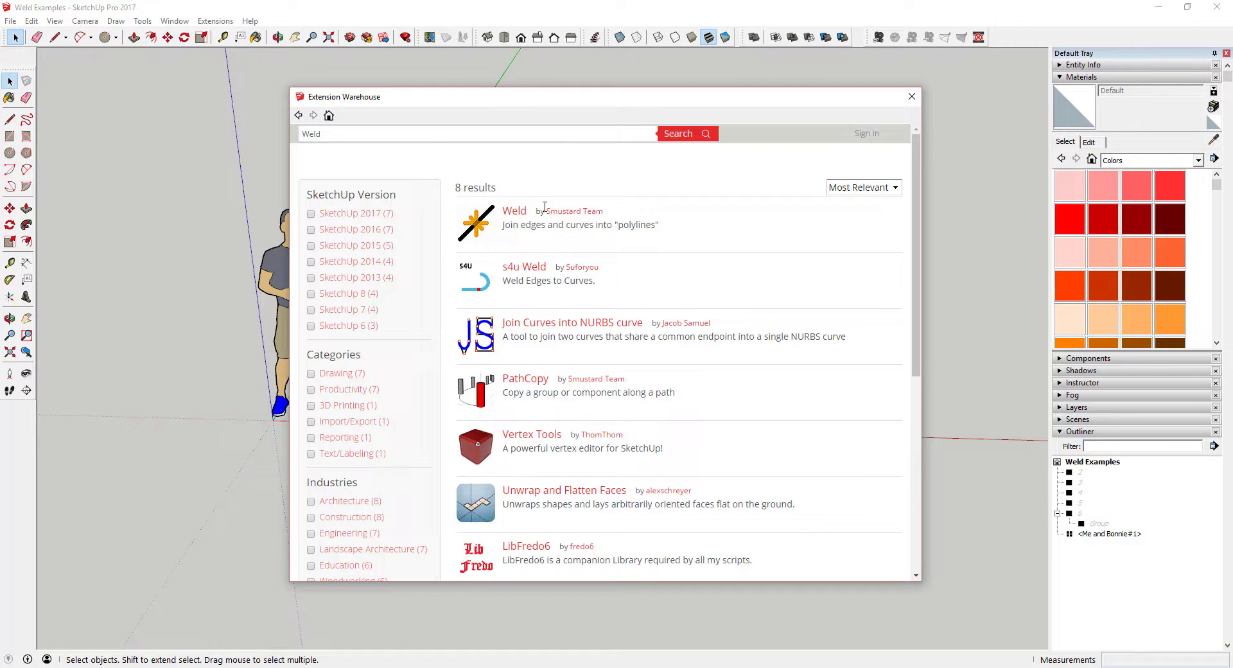
{"action": "left_click", "coordinate": [511, 214]}
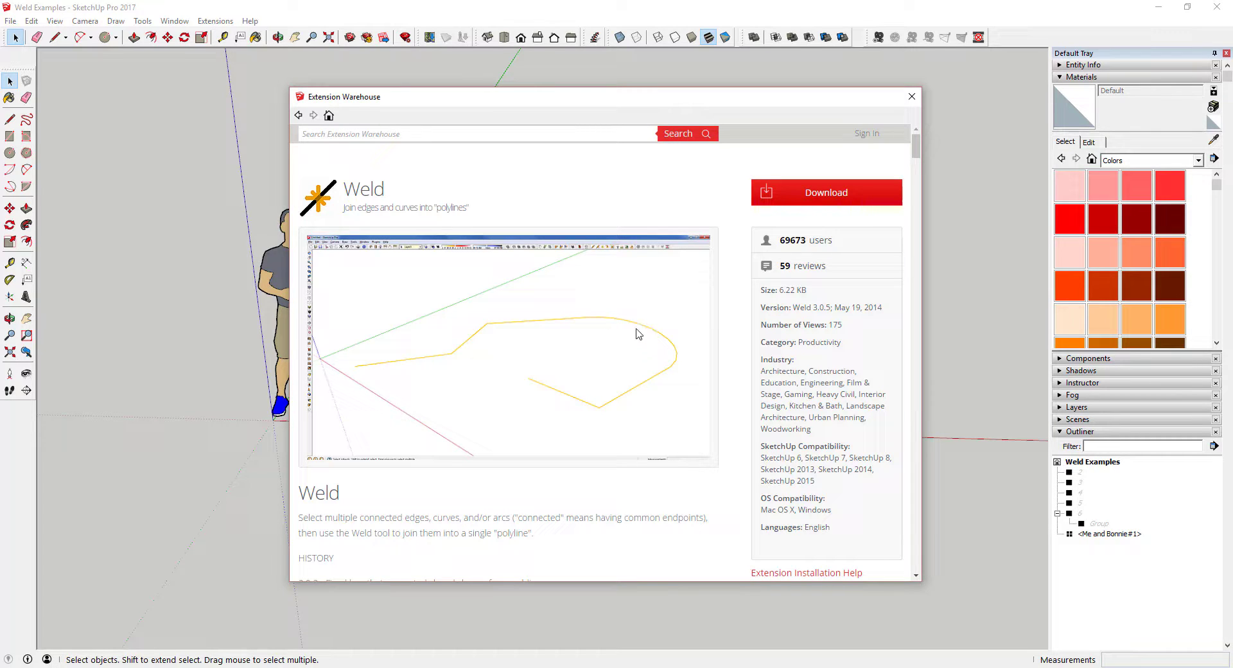
{"action": "left_click", "coordinate": [912, 98]}
- Delete the figure of the man with the dog from the model
{"action": "left_click", "coordinate": [536, 394]}
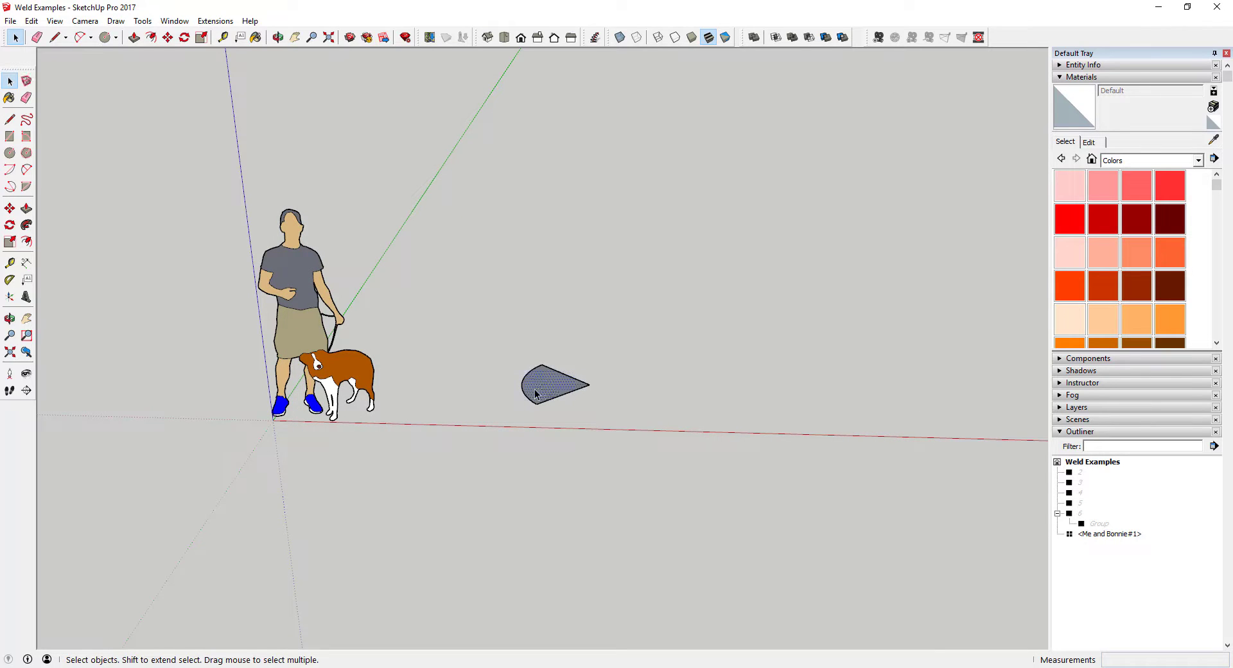
{"action": "double_click", "coordinate": [563, 399]}
{"action": "right_click", "coordinate": [528, 401]}
{"action": "left_click", "coordinate": [617, 407]}
{"action": "scroll", "coordinate": [636, 367], "scroll_direction": "up", "scroll_amount": 3}
{"action": "scroll", "coordinate": [622, 360], "scroll_direction": "down", "scroll_amount": 3}
{"action": "left_click", "coordinate": [360, 302]}
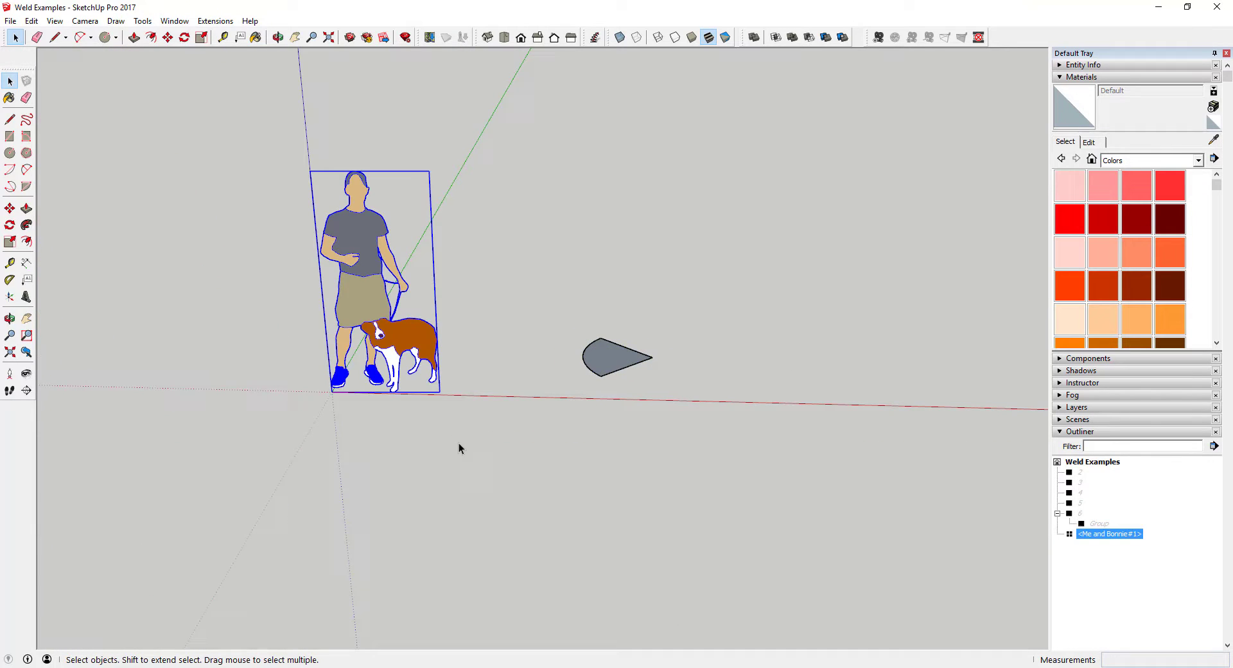
{"action": "key", "text": "Delete"}
- Explode the continuous outline curve of the teardrop-shaped face into separate edges
{"action": "scroll", "coordinate": [610, 348], "scroll_direction": "up", "scroll_amount": 3}
{"action": "left_click", "coordinate": [600, 383]}
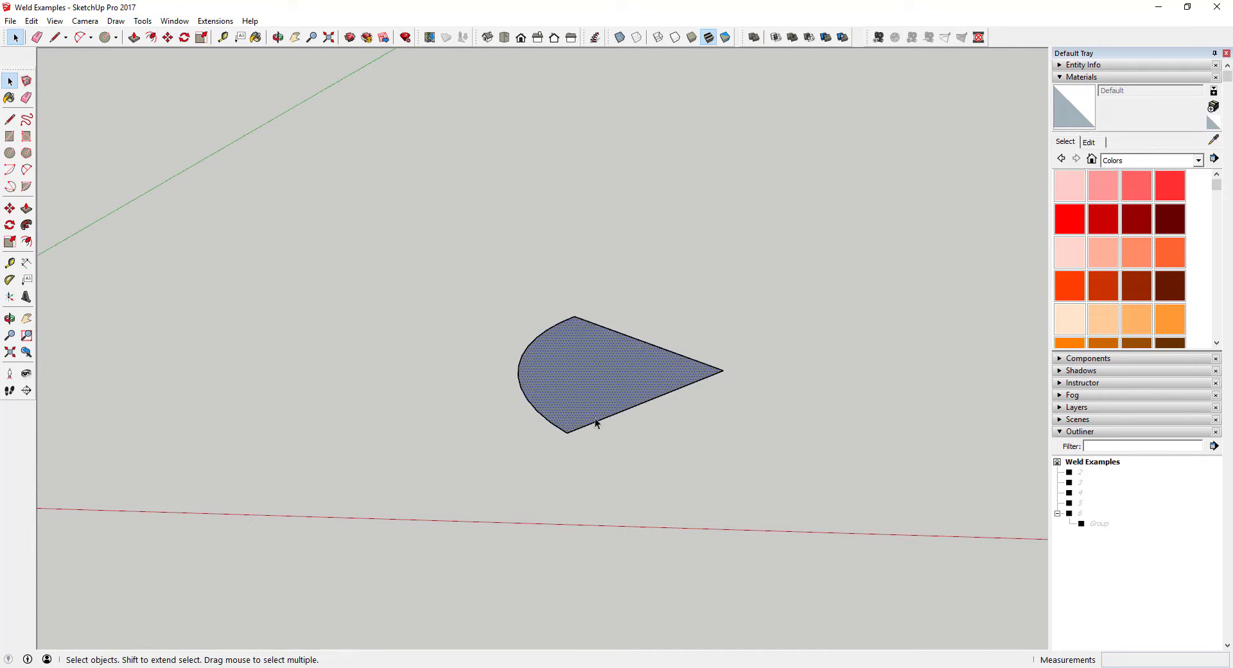
{"action": "left_click", "coordinate": [594, 422]}
{"action": "right_click", "coordinate": [595, 422]}
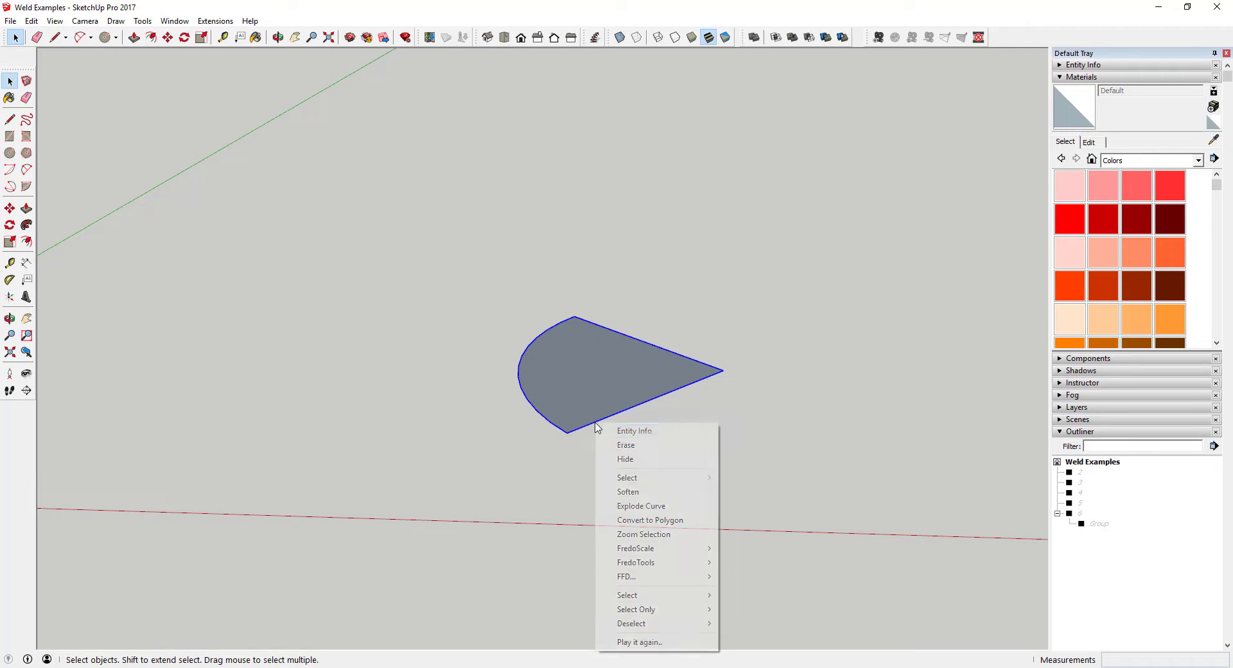
{"action": "left_click", "coordinate": [641, 506]}
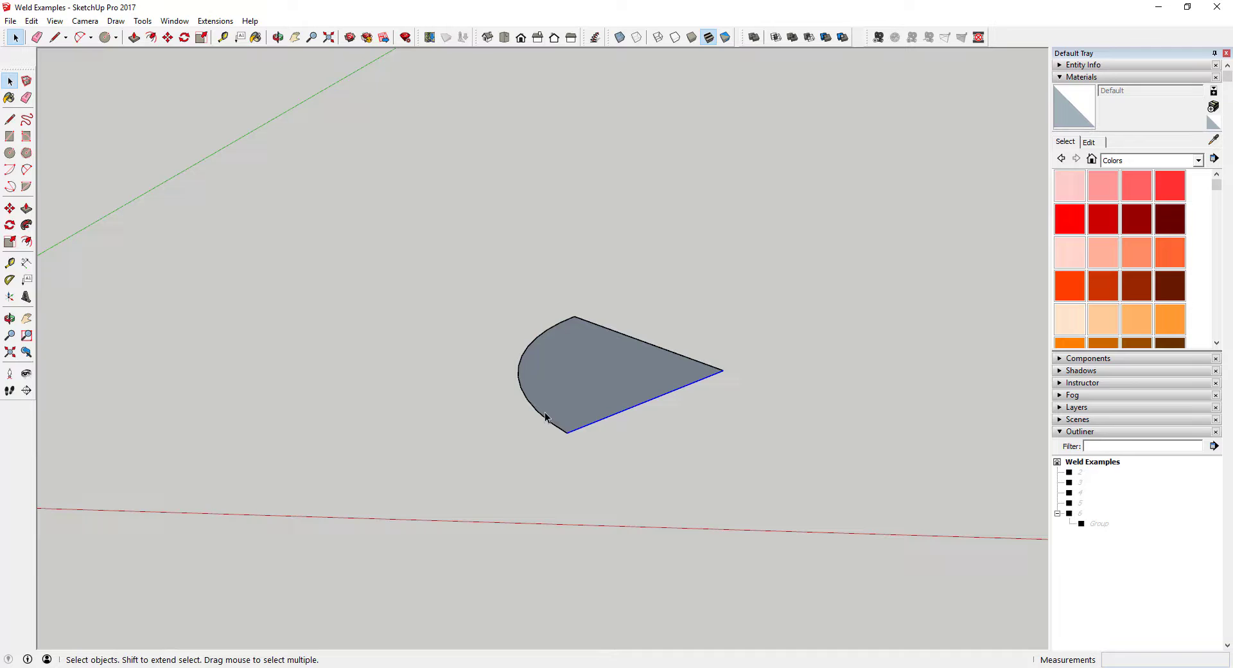
- Delete the rounded-end edges of the teardrop shape, keeping only the two straight edges
{"action": "left_click", "coordinate": [546, 423]}
{"action": "key", "text": "Escape"}
{"action": "left_click_drag", "start_coordinate": [495, 281], "coordinate": [605, 506]}
{"action": "key", "text": "Delete"}
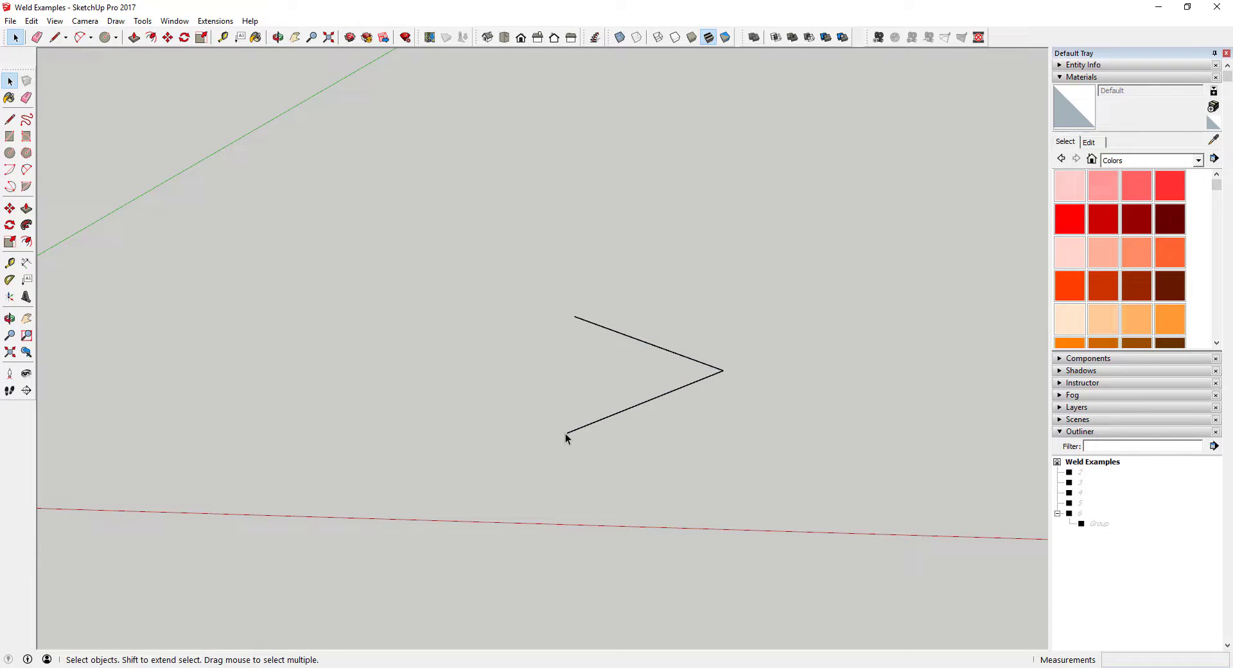
- Close the open ends of the two straight edges with a two-point arc of about 1' 6 3/8" radius
{"action": "key", "text": "a"}
{"action": "left_click", "coordinate": [567, 432]}
{"action": "left_click", "coordinate": [574, 316]}
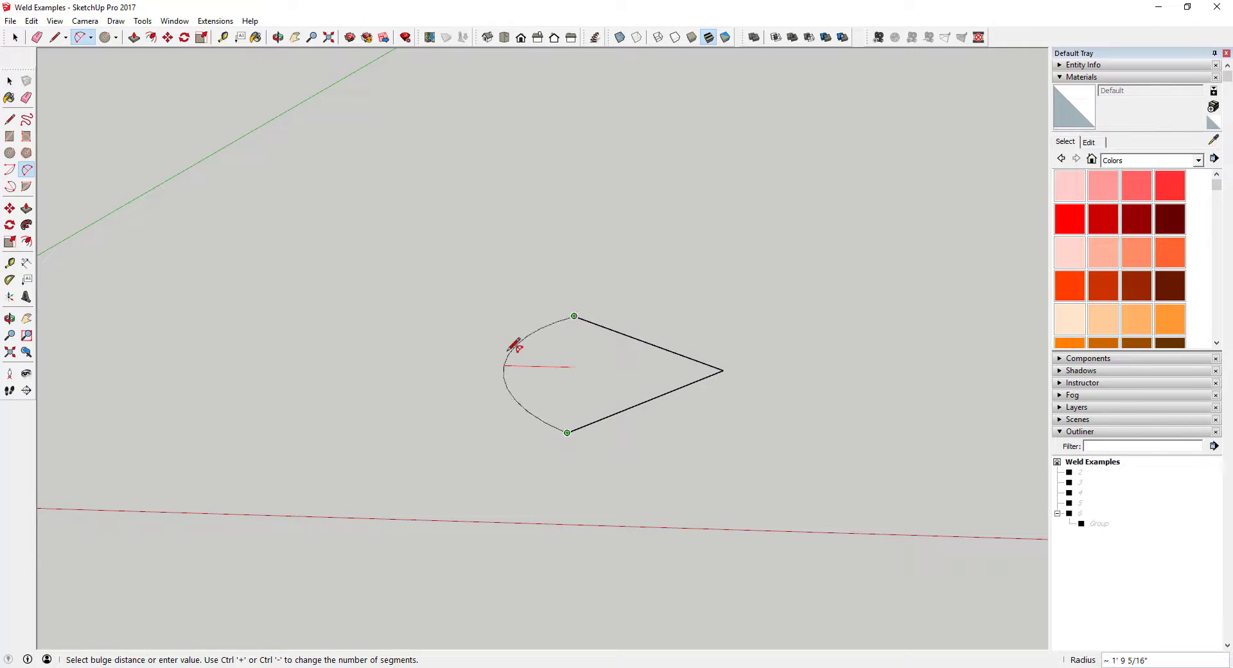
{"action": "left_click", "coordinate": [493, 342]}
{"action": "key", "text": "space"}
- Inspect a straight edge and the arc of the shape in Entity Info
{"action": "left_click", "coordinate": [483, 373]}
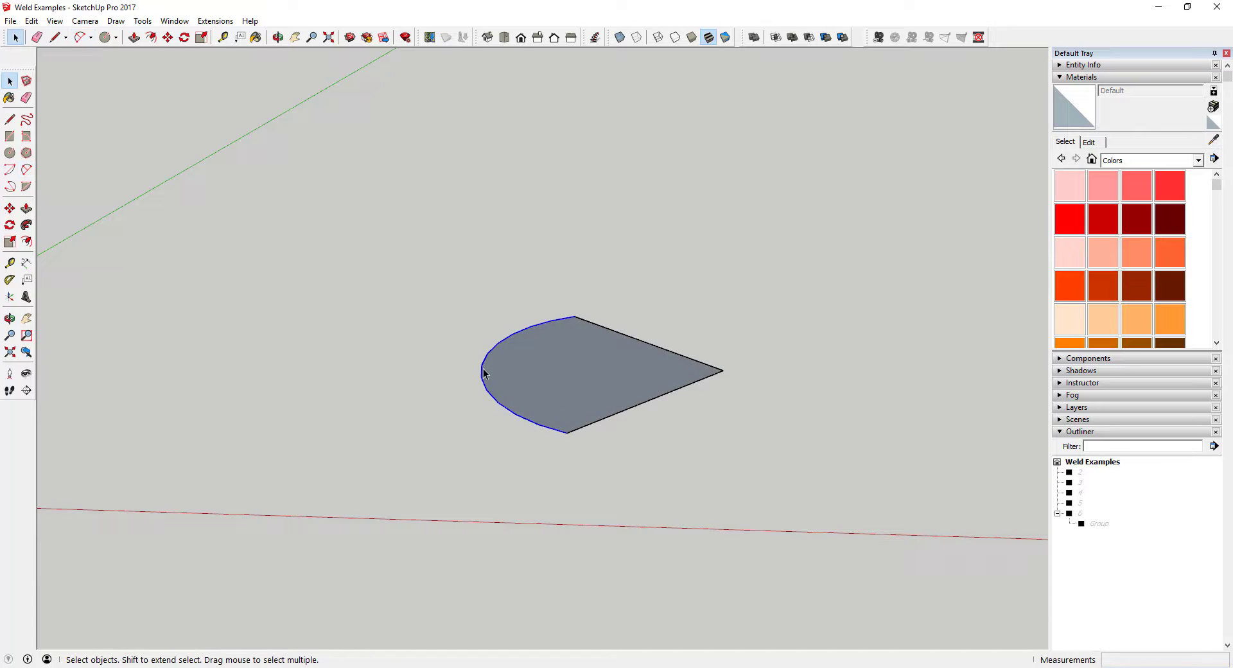
{"action": "left_click", "coordinate": [626, 406]}
{"action": "left_click", "coordinate": [674, 393]}
{"action": "left_click", "coordinate": [1064, 66]}
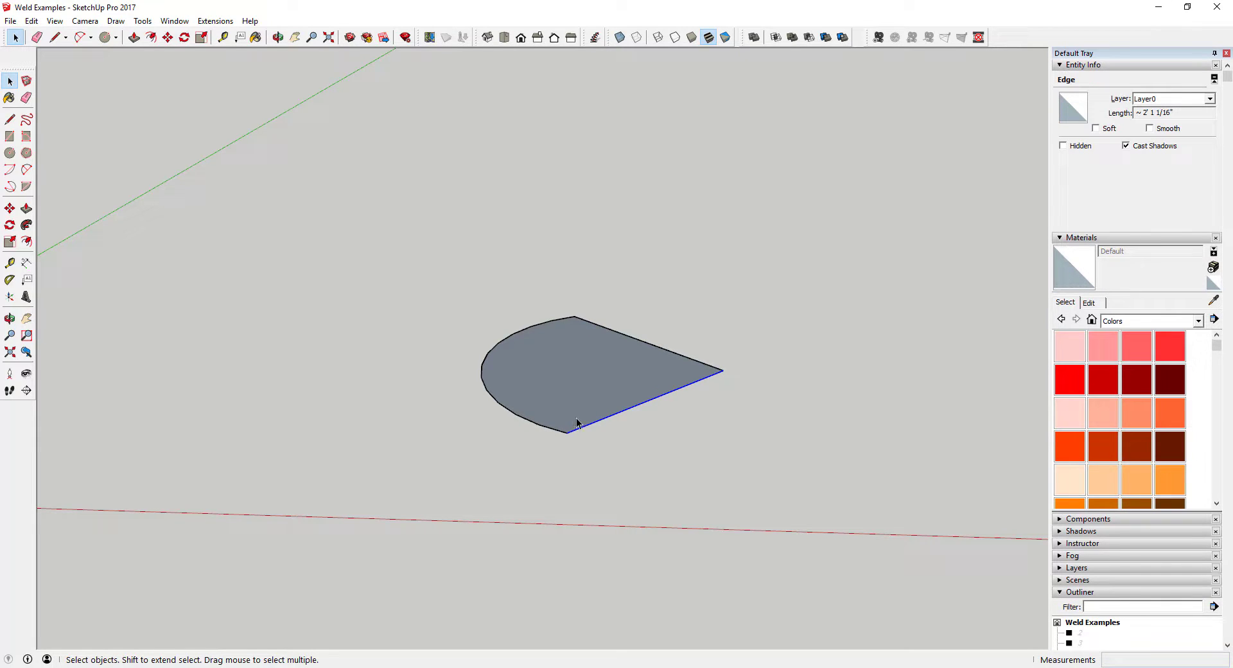
{"action": "left_click", "coordinate": [512, 335]}
{"action": "key", "text": "o"}
{"action": "key", "text": "space"}
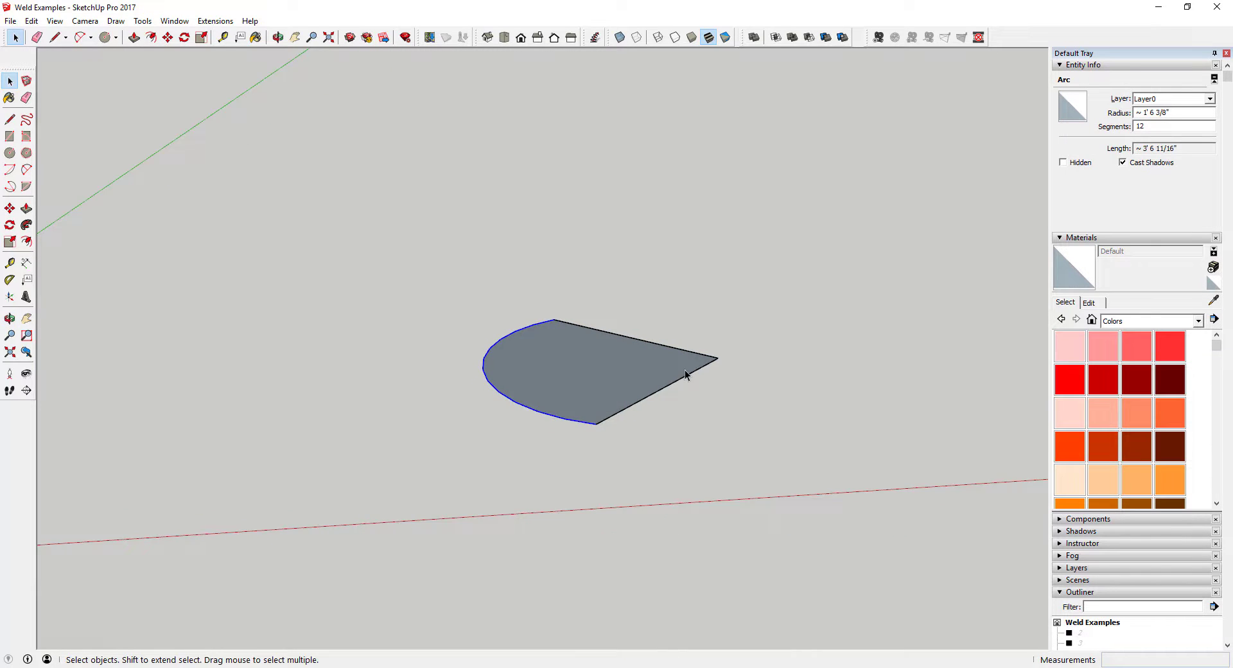
- Extrude the face upward into a solid with Push/Pull and examine its curved side
{"action": "middle_click_drag", "start_coordinate": [643, 370], "coordinate": [607, 377]}
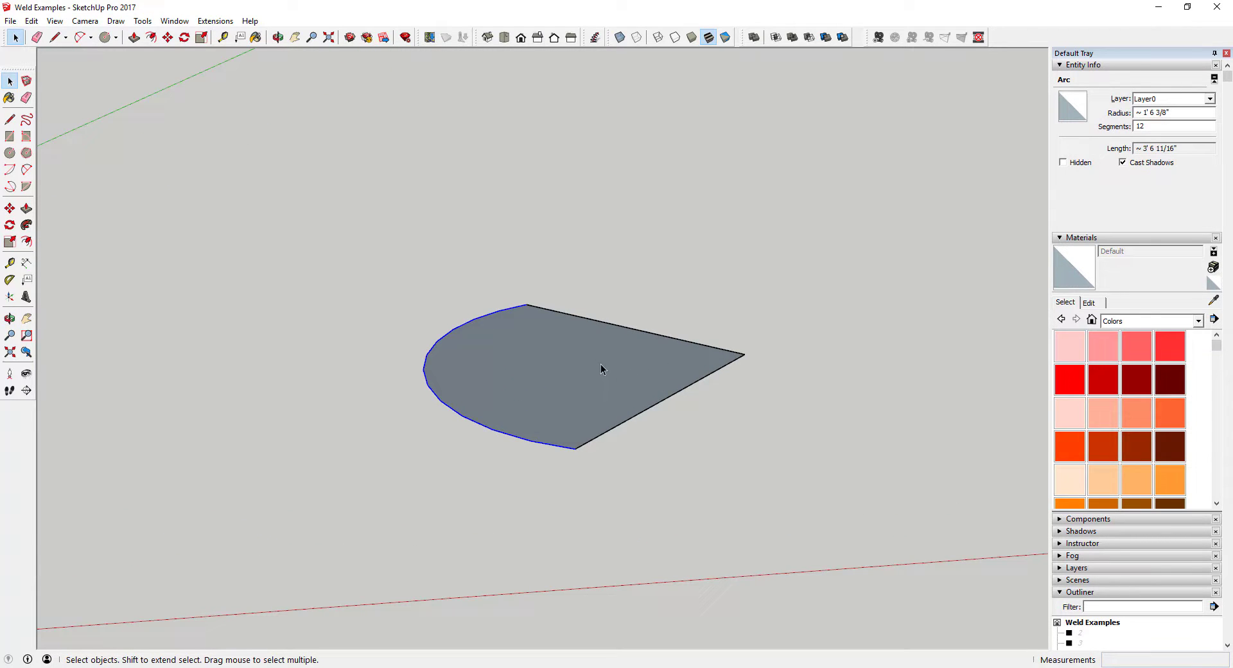
{"action": "key", "text": "p"}
{"action": "left_click_drag", "start_coordinate": [581, 384], "coordinate": [595, 69]}
{"action": "scroll", "coordinate": [570, 262], "scroll_direction": "down", "scroll_amount": 3}
{"action": "middle_click_drag", "start_coordinate": [570, 262], "coordinate": [572, 221]}
{"action": "key", "text": "space"}
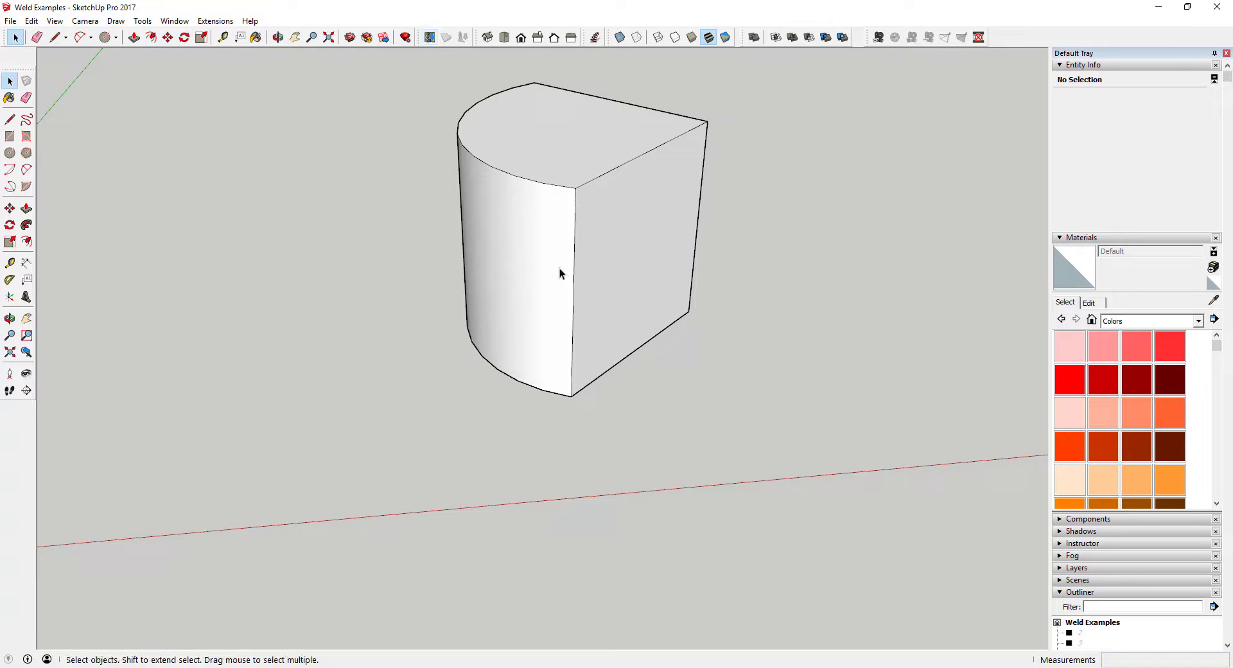
{"action": "mouse_move", "coordinate": [702, 198]}
{"action": "middle_mouse_down"}
{"action": "mouse_move", "coordinate": [537, 181]}
{"action": "mouse_move", "coordinate": [714, 211]}
{"action": "middle_mouse_up"}
{"action": "middle_click_drag", "start_coordinate": [615, 257], "coordinate": [608, 288]}
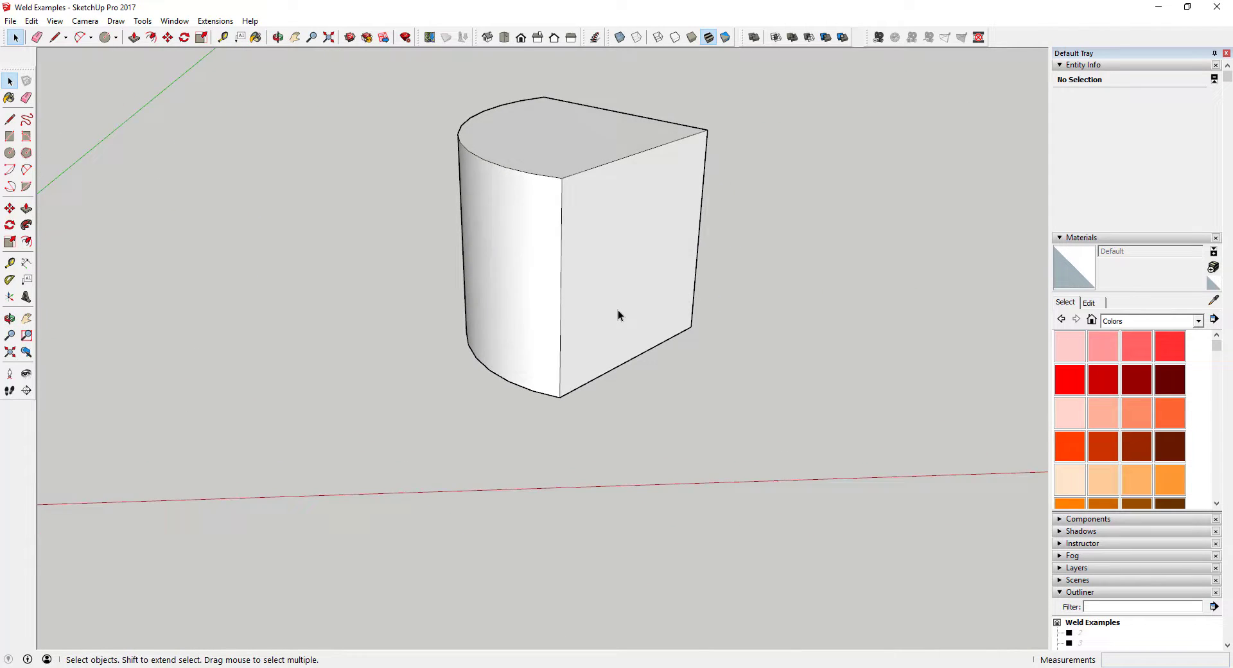
- Undo the extrusion and the arc, going back to the two straight edges
{"action": "scroll", "coordinate": [618, 310], "scroll_direction": "down", "scroll_amount": 2}
{"action": "key", "text": "ctrl+z"}
{"action": "key", "text": "ctrl+z"}
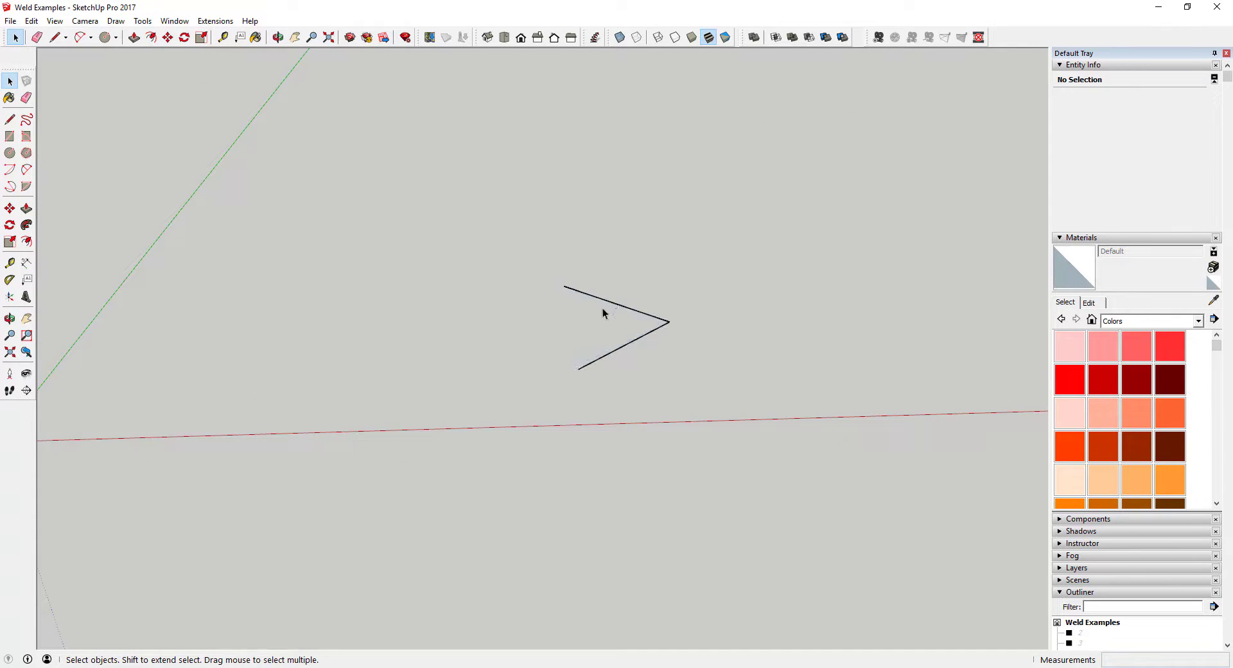
- Draw a new two-point arc of about 1' 7 5/16" radius between the open ends of the straight edges
{"action": "key", "text": "a"}
{"action": "left_click", "coordinate": [578, 369]}
{"action": "left_click", "coordinate": [567, 285]}
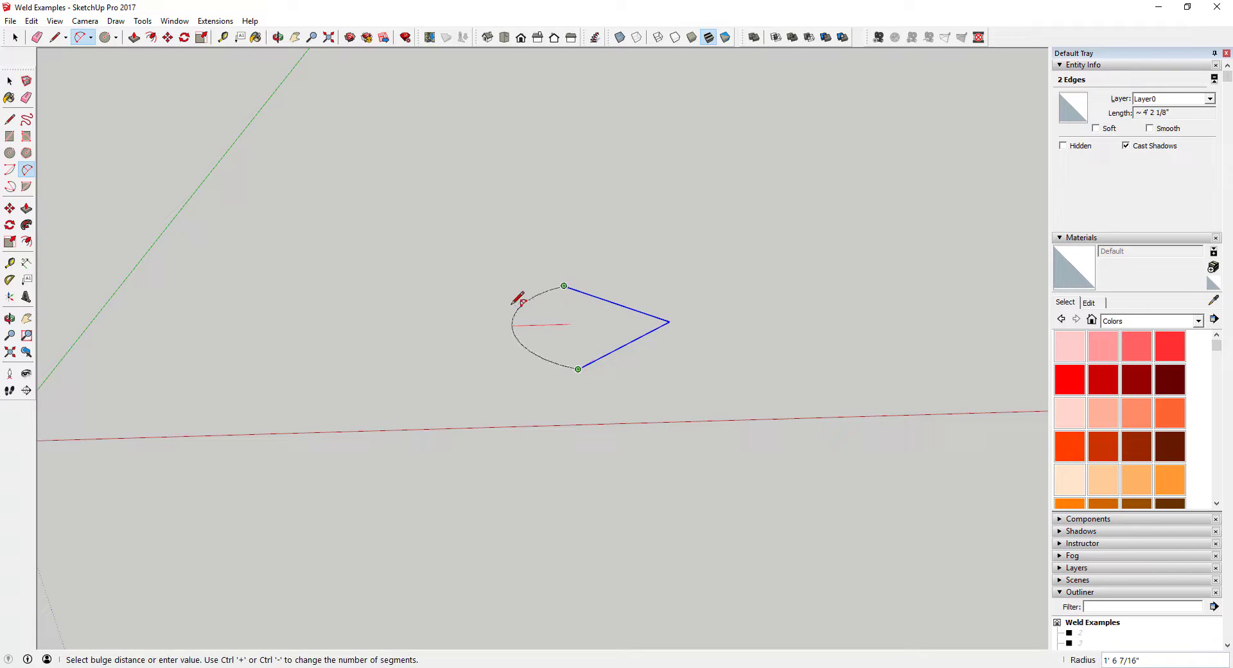
{"action": "left_click", "coordinate": [518, 313]}
{"action": "key", "text": "space"}
- Explode the new arc into individual edges and select some of its segments separately
{"action": "scroll", "coordinate": [578, 363], "scroll_direction": "up", "scroll_amount": 2}
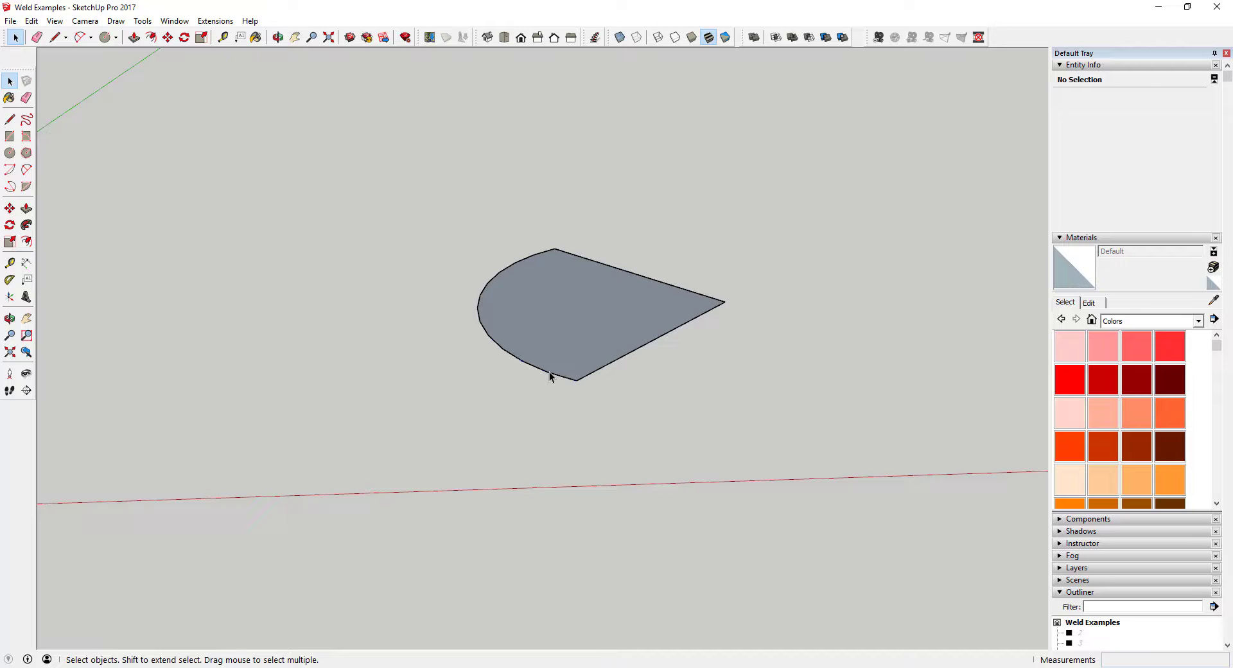
{"action": "left_click", "coordinate": [549, 375]}
{"action": "right_click", "coordinate": [548, 376]}
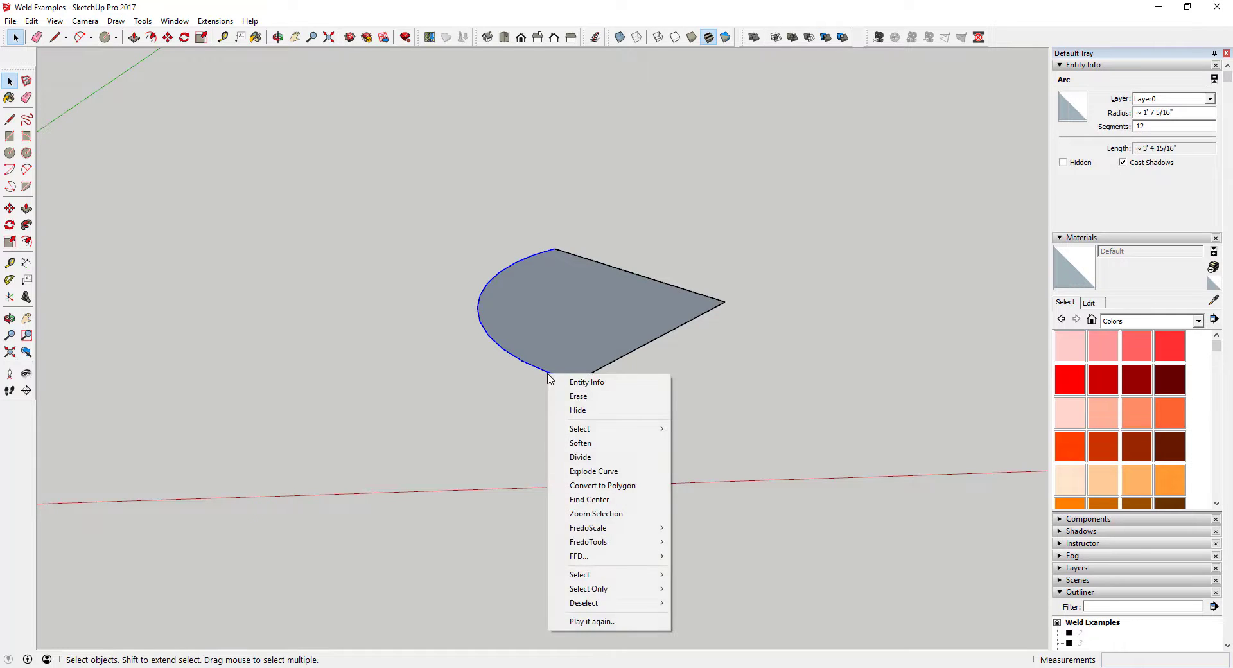
{"action": "left_click", "coordinate": [581, 470]}
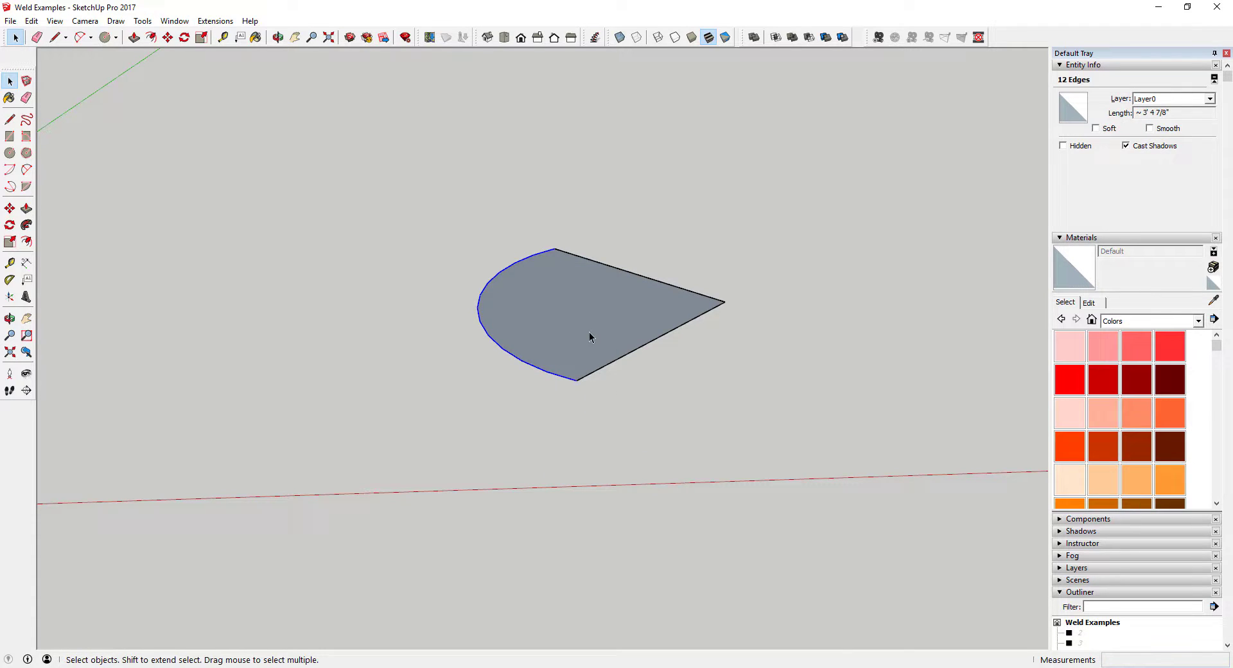
{"action": "left_click", "coordinate": [535, 372]}
{"action": "left_click", "coordinate": [484, 335]}
{"action": "left_click", "coordinate": [568, 379]}
- Extrude the face upward 2' 2" with Push/Pull
{"action": "key", "text": "p"}
{"action": "left_click_drag", "start_coordinate": [603, 334], "coordinate": [639, 95]}
{"action": "middle_click_drag", "start_coordinate": [638, 95], "coordinate": [666, 297]}
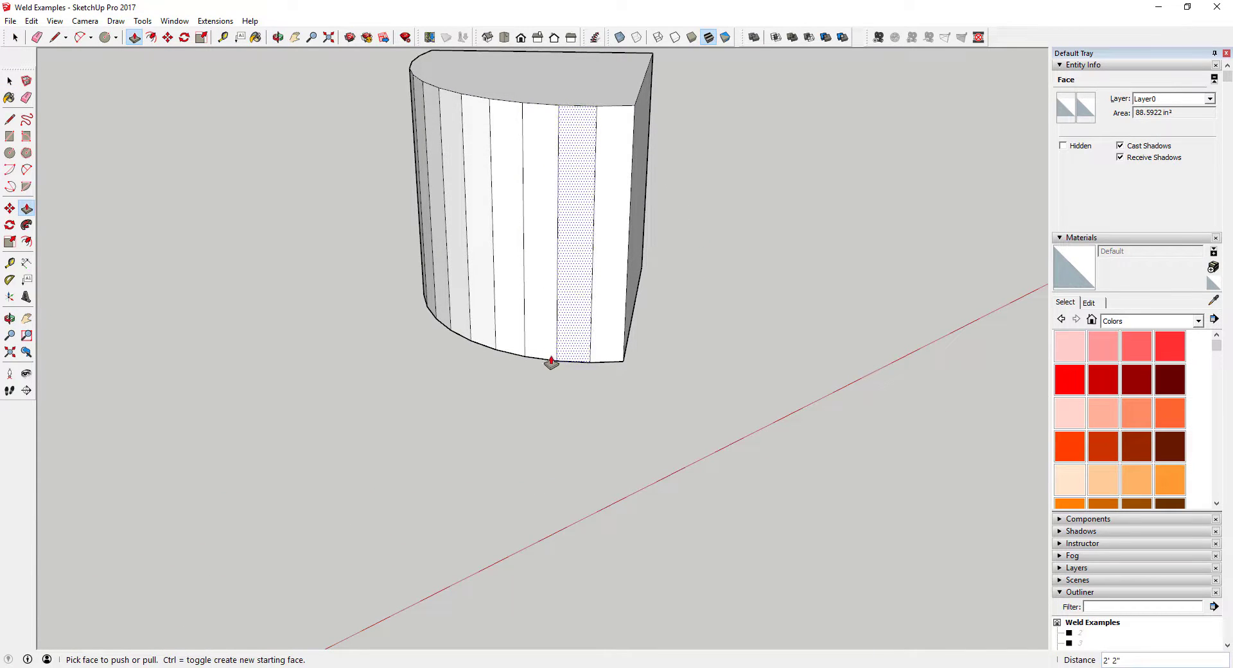
{"action": "middle_click_drag", "start_coordinate": [484, 350], "coordinate": [449, 128]}
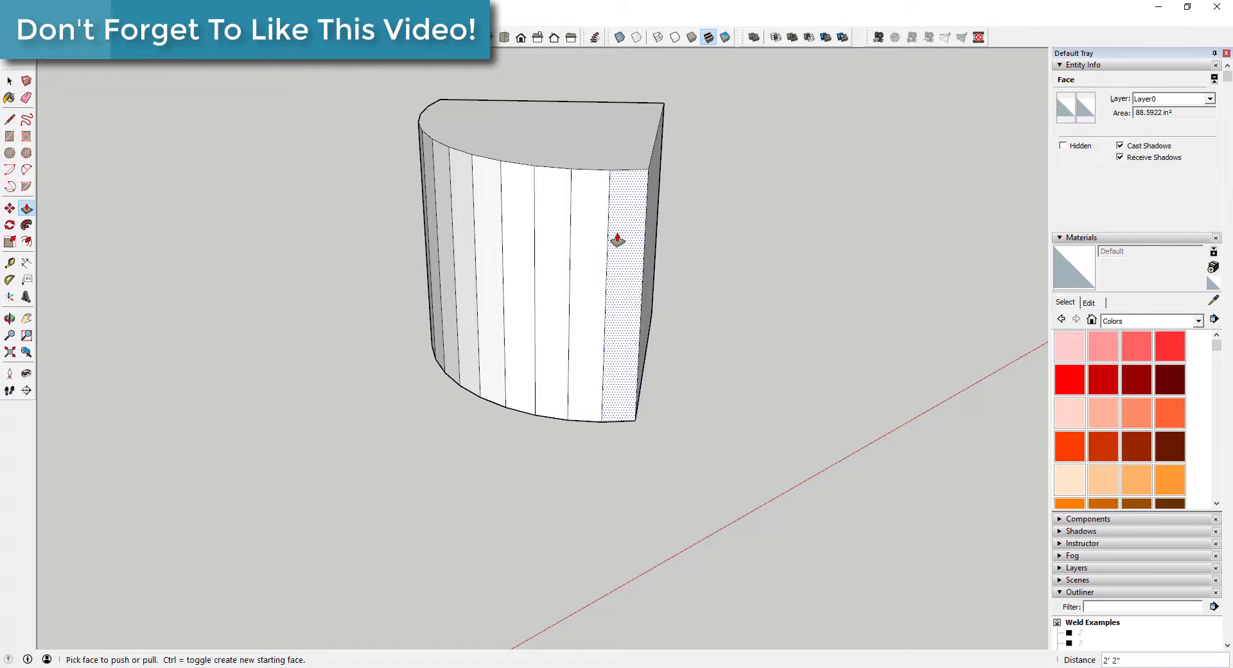
- Hide the vertical edges between the facets of the solid's curved side with the Eraser
{"action": "key", "text": "e"}
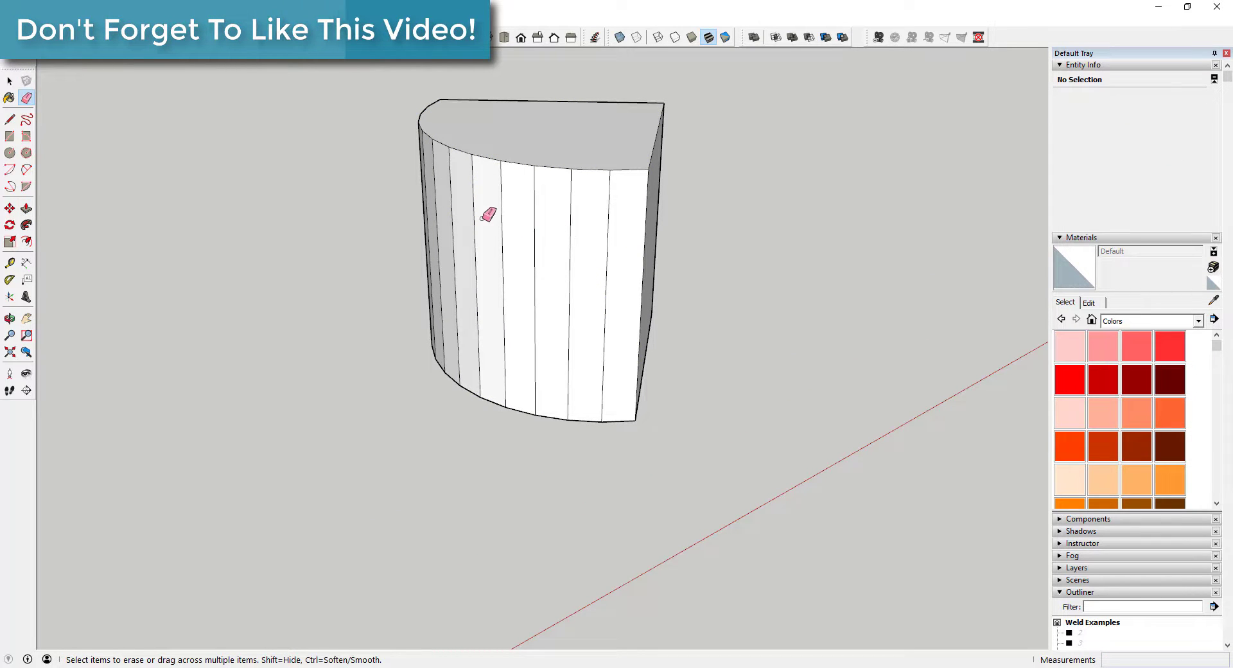
{"action": "scroll", "coordinate": [591, 269], "scroll_direction": "down", "scroll_amount": 2}
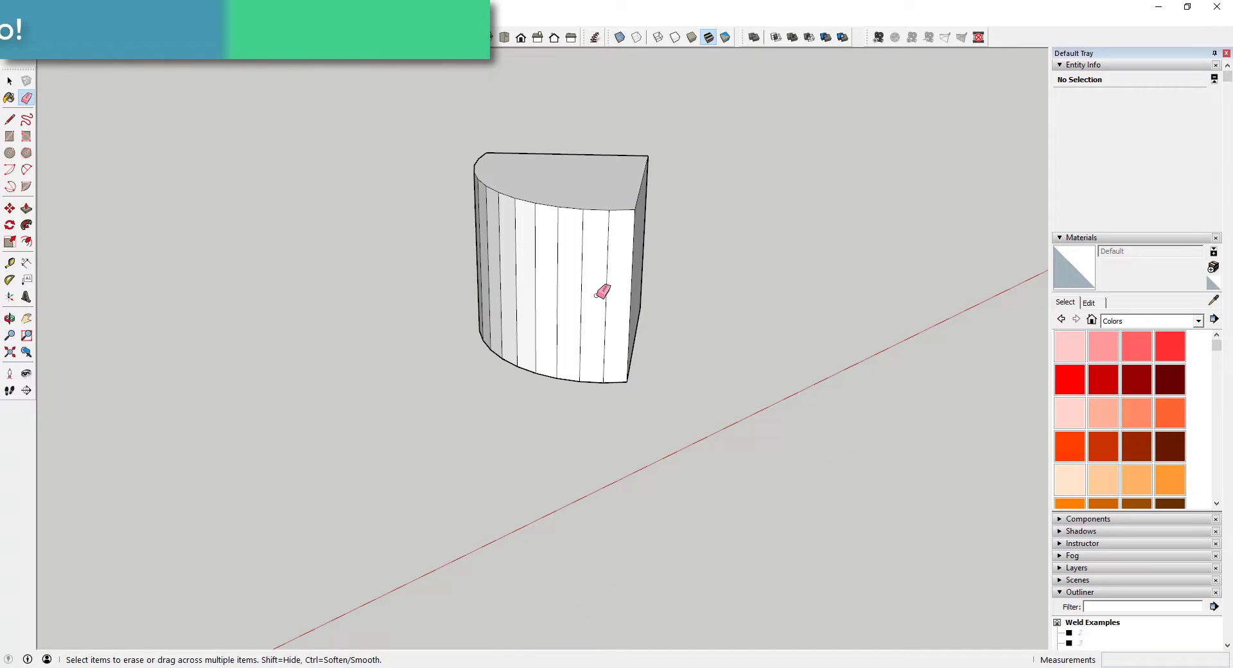
{"action": "scroll", "coordinate": [668, 263], "scroll_direction": "up", "scroll_amount": 6}
{"action": "scroll", "coordinate": [642, 257], "scroll_direction": "down", "scroll_amount": 4}
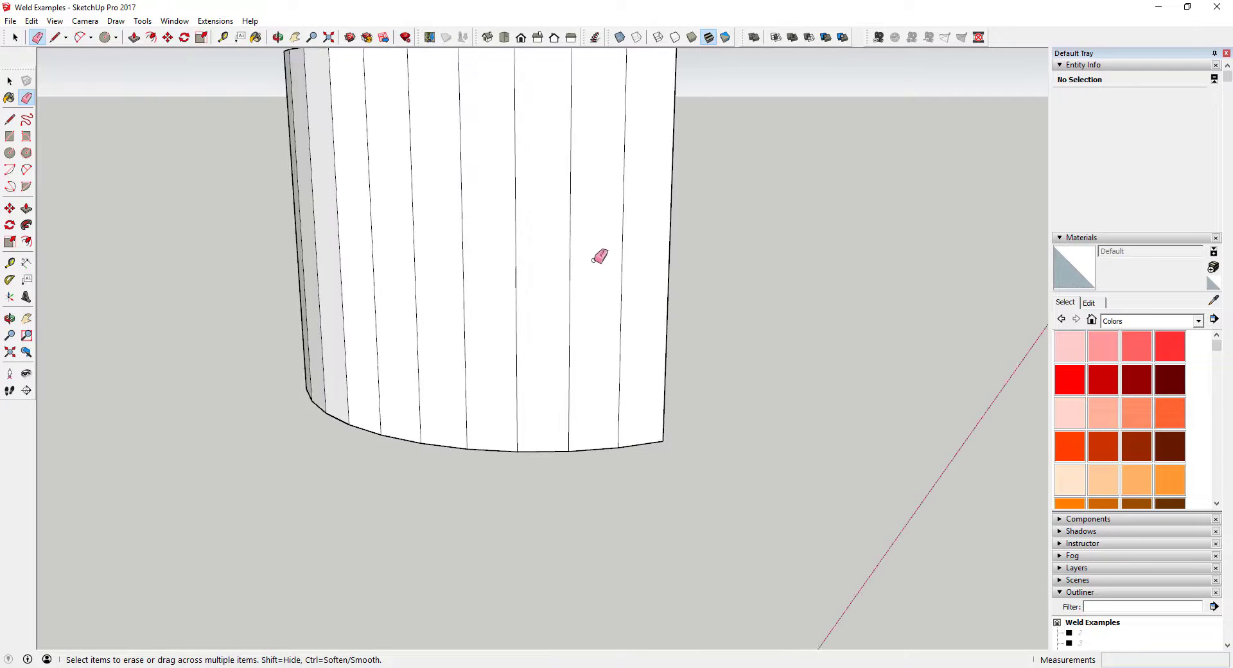
{"action": "scroll", "coordinate": [622, 206], "scroll_direction": "up", "scroll_amount": 3}
{"action": "scroll", "coordinate": [673, 230], "scroll_direction": "up", "scroll_amount": 1}
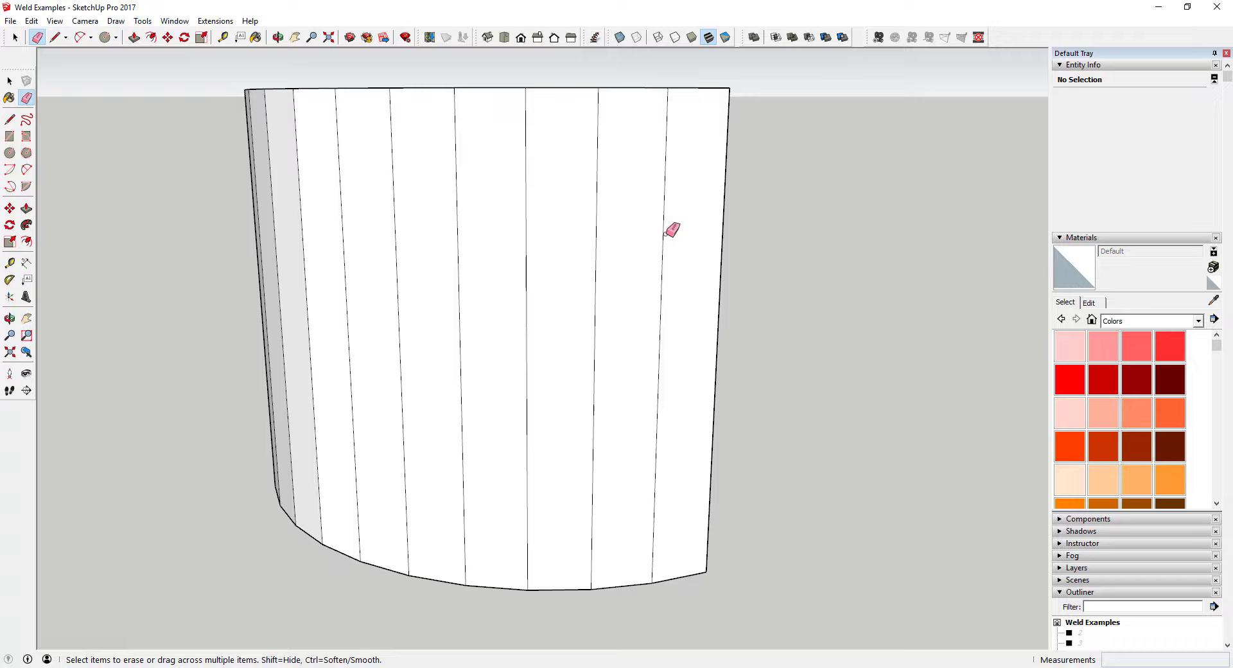
{"action": "mouse_move", "coordinate": [669, 228]}
{"action": "left_mouse_down"}
{"action": "mouse_move", "coordinate": [475, 206]}
{"action": "mouse_move", "coordinate": [263, 199]}
{"action": "left_mouse_up"}
{"action": "scroll", "coordinate": [431, 289], "scroll_direction": "down", "scroll_amount": 3}
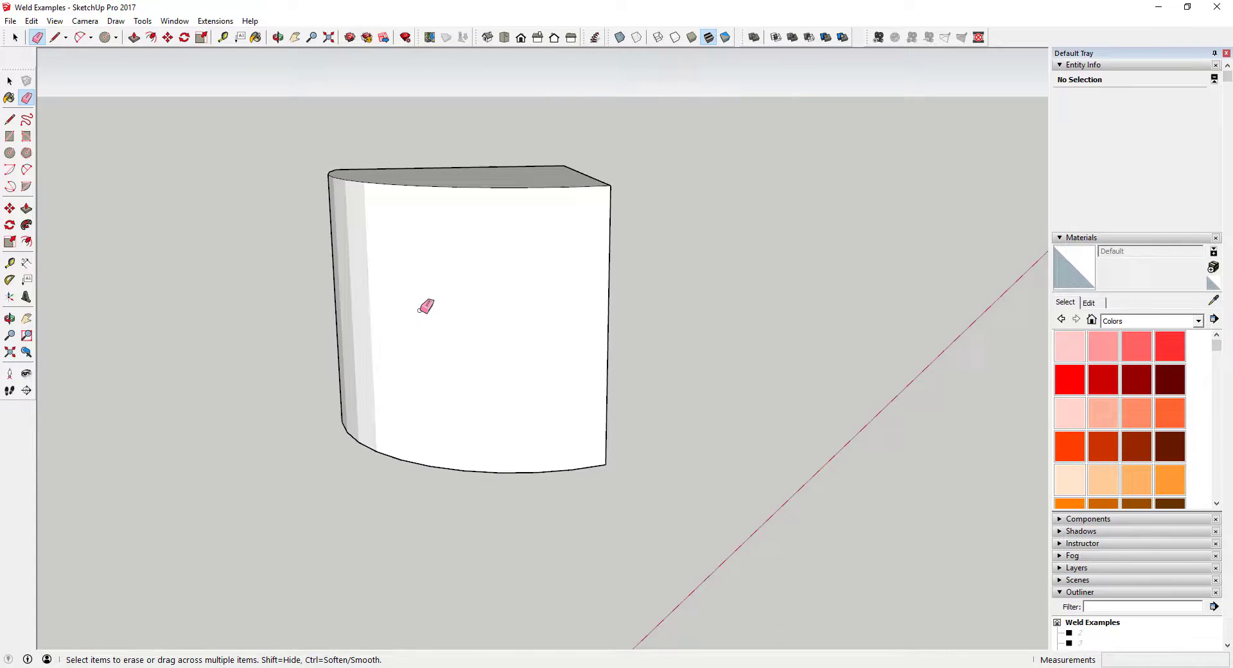
{"action": "middle_click_drag", "start_coordinate": [426, 305], "coordinate": [553, 314]}
{"action": "mouse_move", "coordinate": [314, 240]}
{"action": "left_mouse_down"}
{"action": "mouse_move", "coordinate": [302, 234]}
{"action": "mouse_move", "coordinate": [314, 247]}
{"action": "left_mouse_up"}
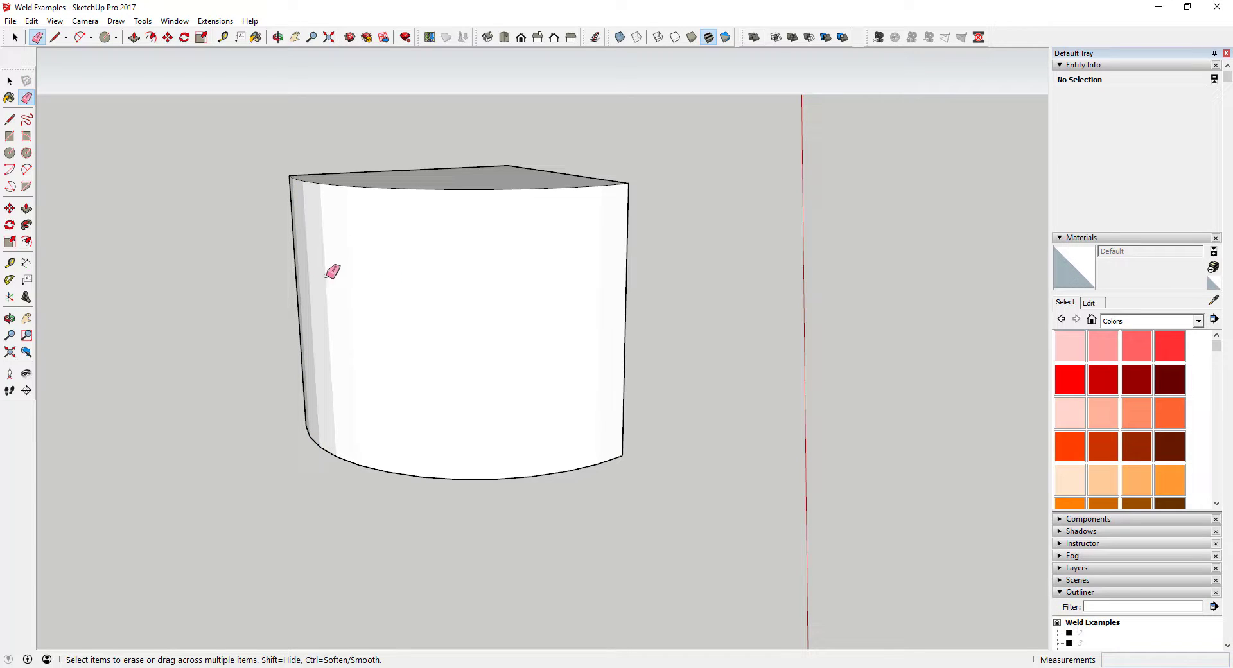
{"action": "middle_click_drag", "start_coordinate": [611, 310], "coordinate": [338, 309]}
{"action": "scroll", "coordinate": [432, 297], "scroll_direction": "down", "scroll_amount": 3}
- Copy the solid's bottom face with its edges to an empty spot beside the solid
{"action": "key", "text": "space"}
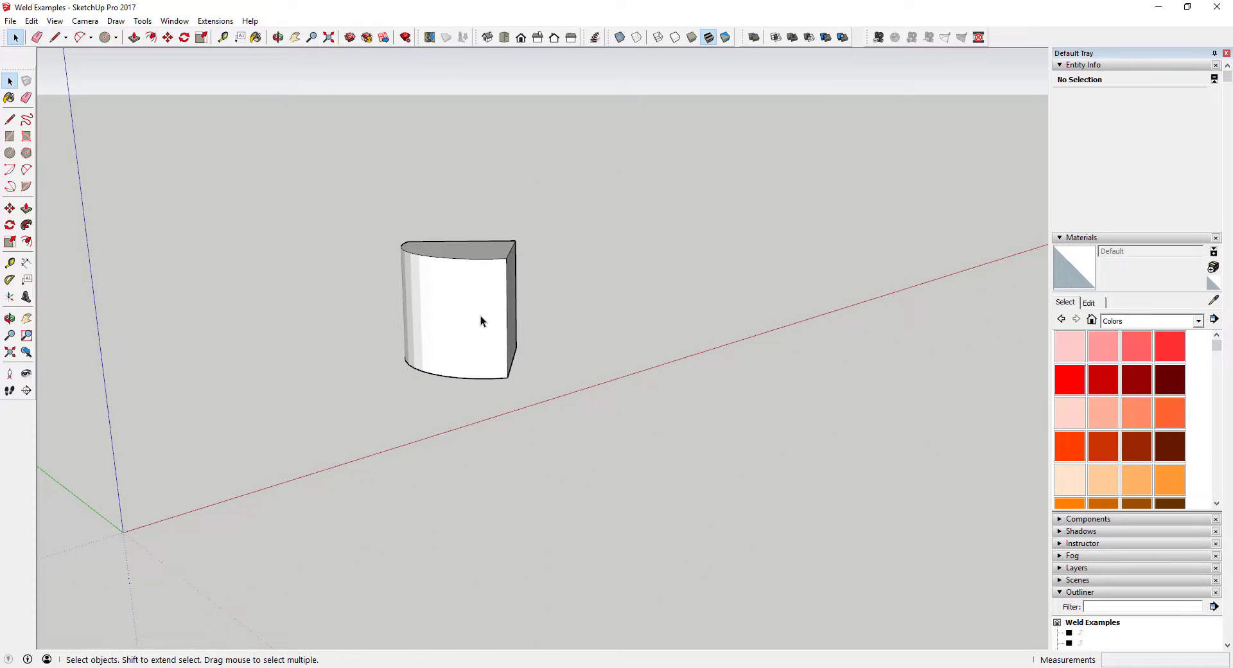
{"action": "scroll", "coordinate": [573, 325], "scroll_direction": "down", "scroll_amount": 2}
{"action": "middle_click_drag", "start_coordinate": [572, 330], "coordinate": [514, 352]}
{"action": "double_click", "coordinate": [500, 361]}
{"action": "key", "text": "m"}
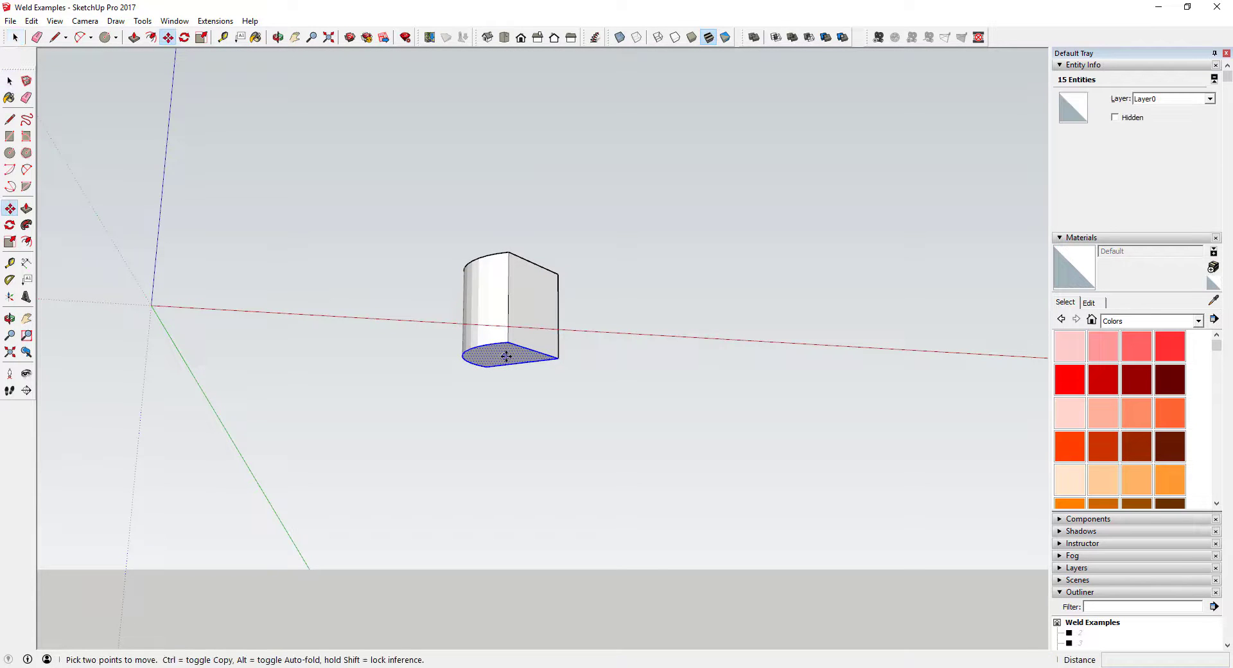
{"action": "key", "text": "ctrl"}
{"action": "left_click", "coordinate": [506, 356]}
{"action": "left_click", "coordinate": [671, 371]}
{"action": "key", "text": "space"}
- Weld the copied face's separate arc edges into a single curve and select that curve
{"action": "mouse_move", "coordinate": [732, 328]}
{"action": "middle_mouse_down"}
{"action": "mouse_move", "coordinate": [718, 545]}
{"action": "mouse_move", "coordinate": [738, 330]}
{"action": "middle_mouse_up"}
{"action": "scroll", "coordinate": [670, 368], "scroll_direction": "up", "scroll_amount": 3}
{"action": "scroll", "coordinate": [669, 372], "scroll_direction": "up", "scroll_amount": 1}
{"action": "left_click", "coordinate": [599, 421]}
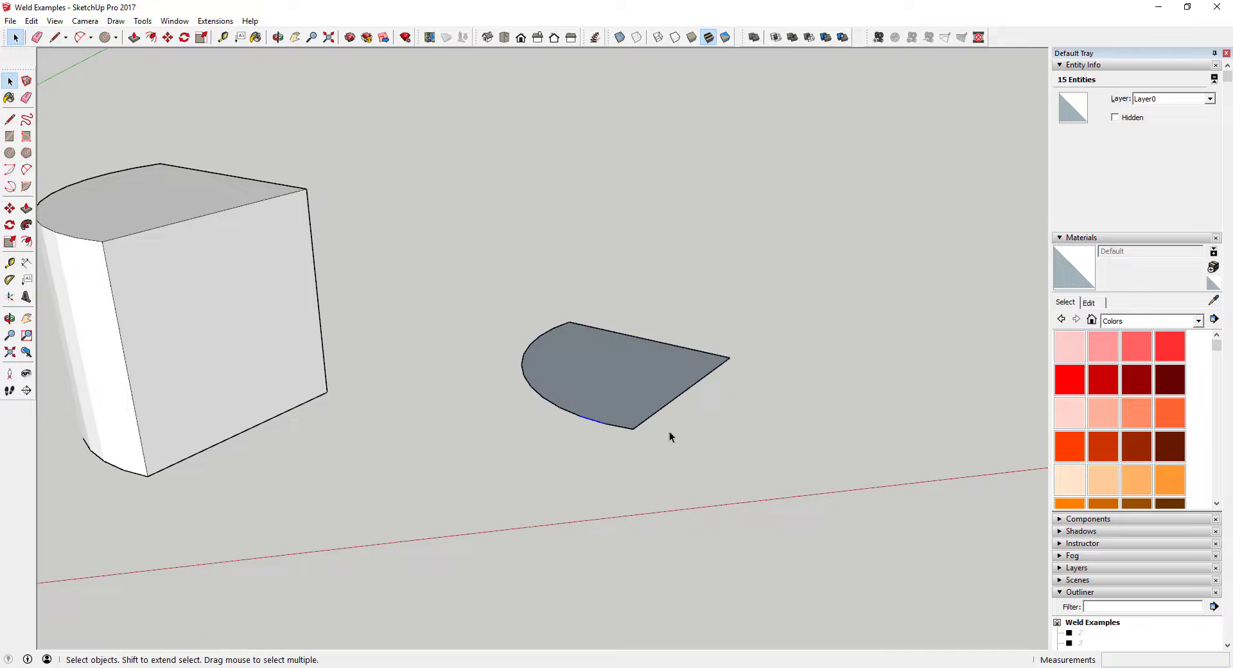
{"action": "middle_click_drag", "start_coordinate": [669, 430], "coordinate": [562, 406]}
{"action": "left_click_drag", "start_coordinate": [473, 292], "coordinate": [665, 490]}
{"action": "middle_click_drag", "start_coordinate": [665, 490], "coordinate": [622, 462]}
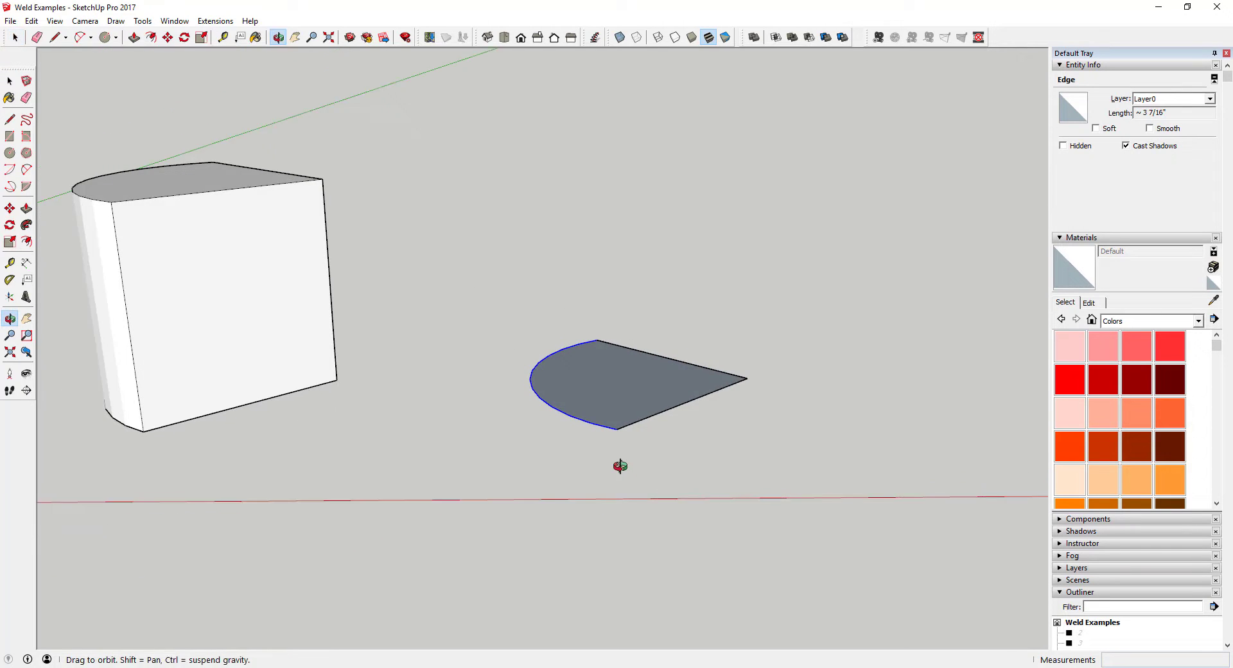
{"action": "left_click", "coordinate": [216, 21]}
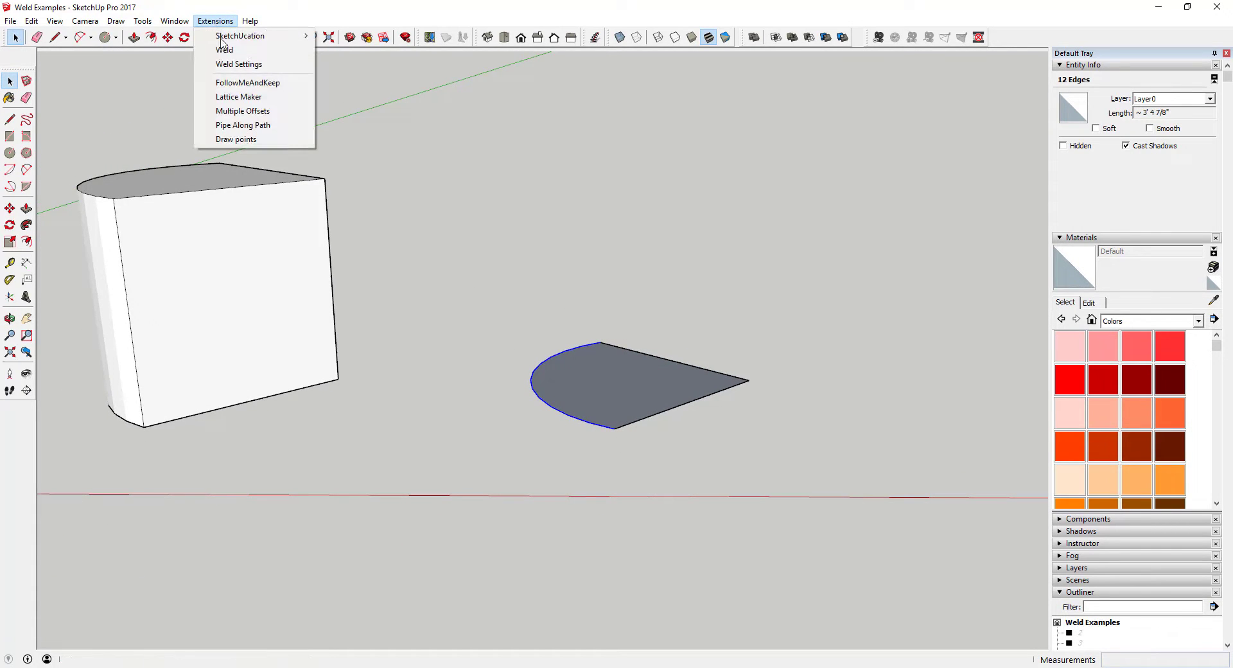
{"action": "left_click", "coordinate": [225, 50]}
{"action": "left_click", "coordinate": [693, 481]}
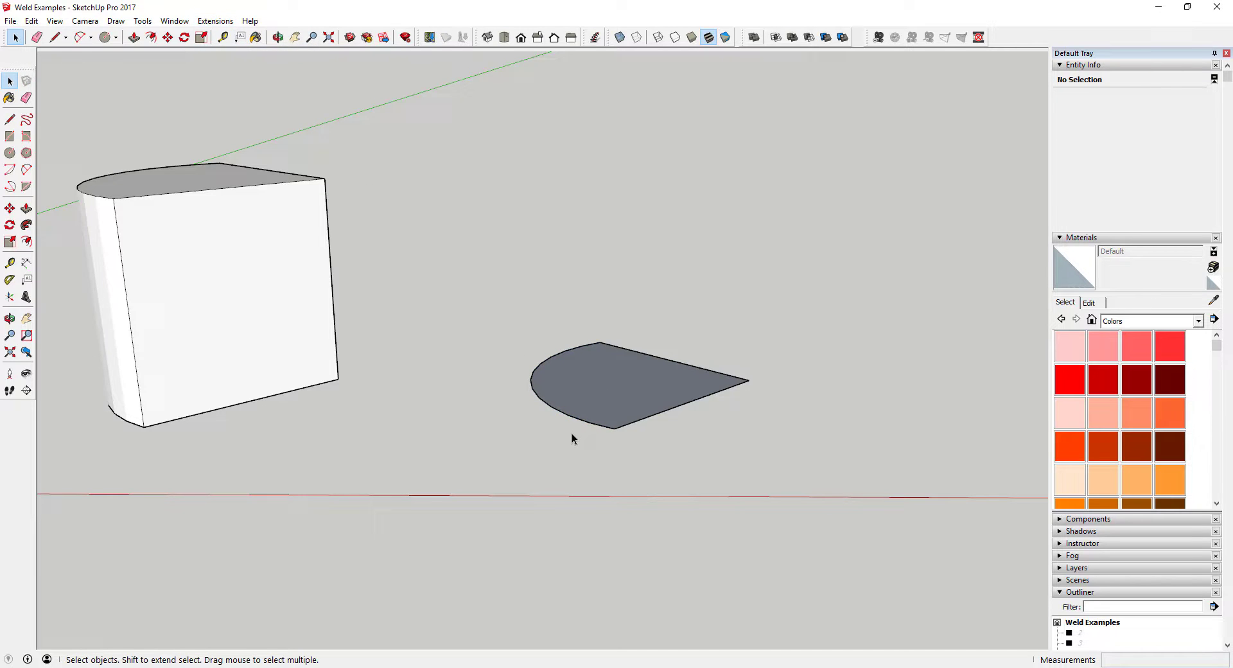
{"action": "left_click", "coordinate": [587, 421]}
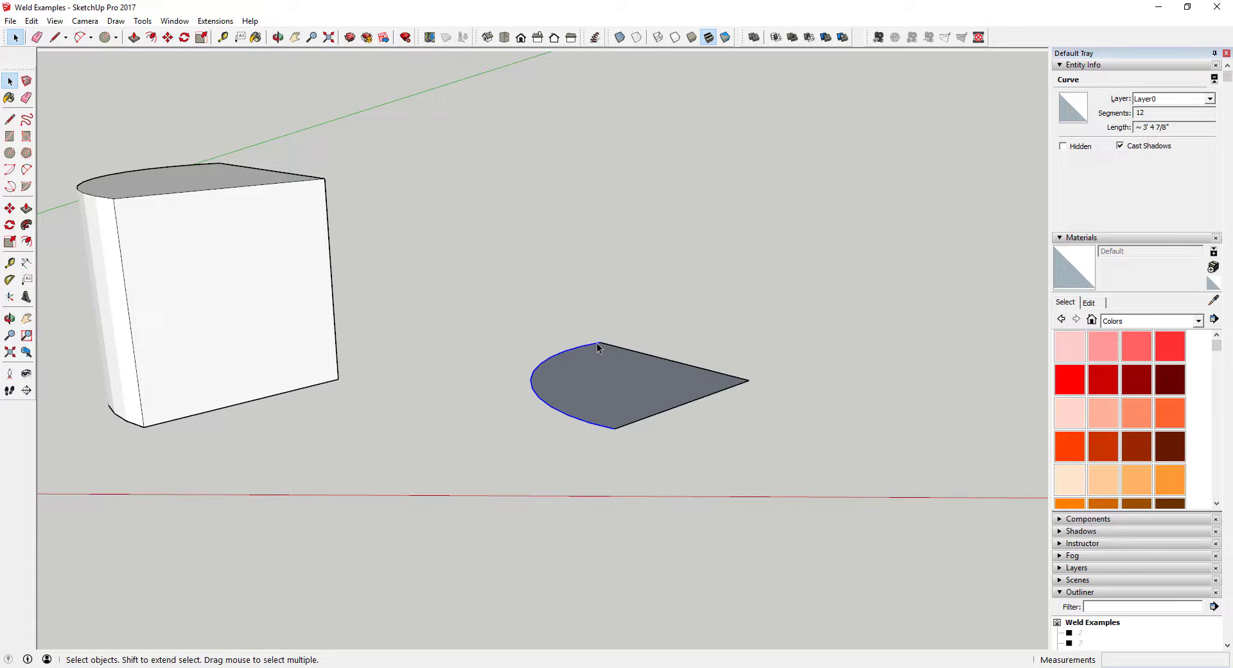
- Extrude the copied face with Push/Pull up to the height of the first solid
{"action": "mouse_move", "coordinate": [612, 402]}
{"action": "middle_mouse_down"}
{"action": "mouse_move", "coordinate": [638, 393]}
{"action": "mouse_move", "coordinate": [633, 405]}
{"action": "middle_mouse_up"}
{"action": "key", "text": "p"}
{"action": "left_click", "coordinate": [634, 405]}
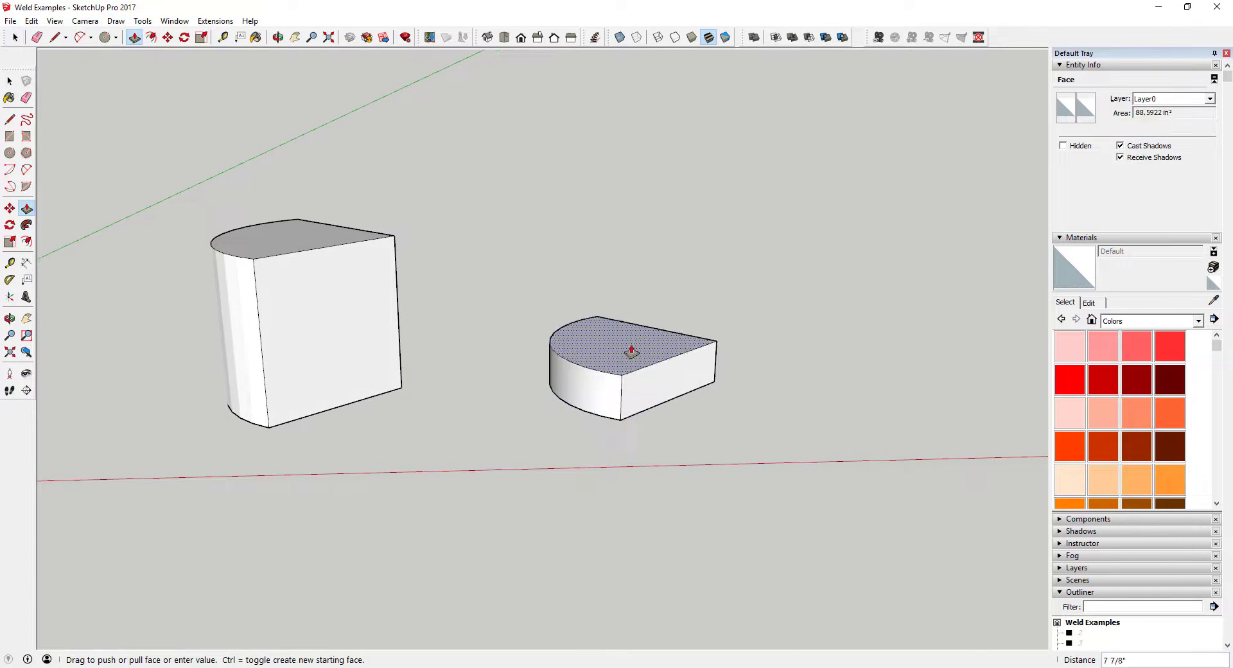
{"action": "left_click", "coordinate": [396, 237]}
{"action": "middle_click_drag", "start_coordinate": [347, 295], "coordinate": [500, 237]}
{"action": "key", "text": "space"}
{"action": "left_click", "coordinate": [124, 113]}
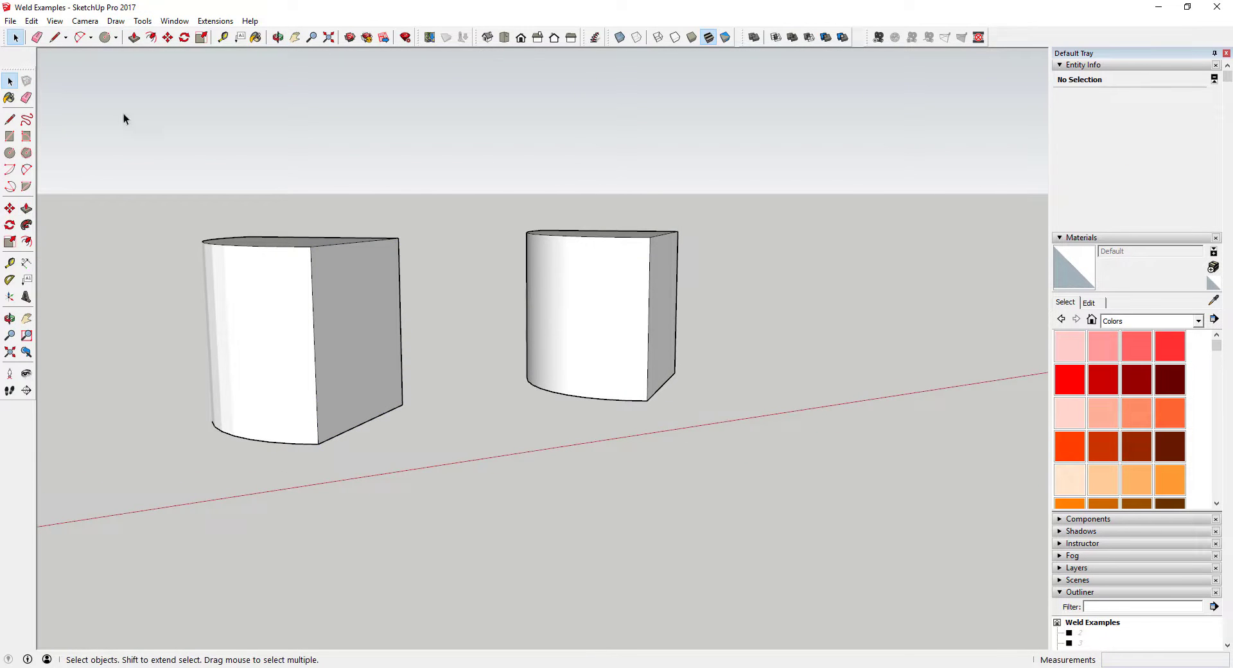
- Unhide the last hidden facet edges on the first solid's curved side
{"action": "left_click", "coordinate": [32, 21]}
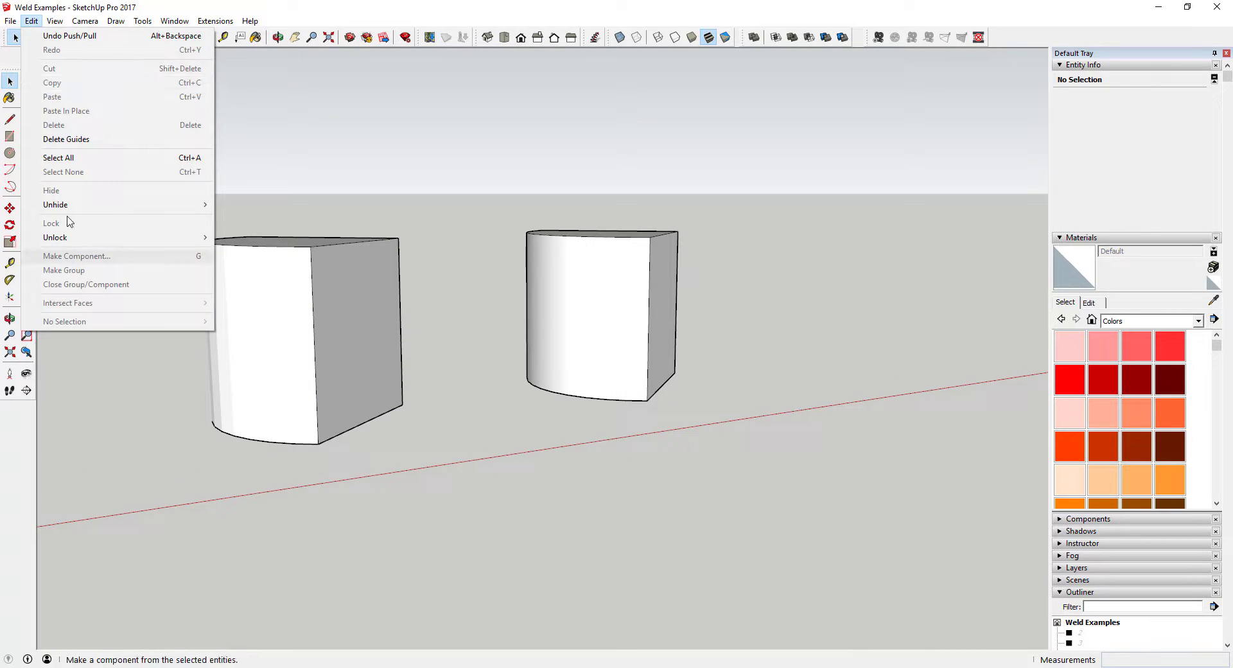
{"action": "mouse_move", "coordinate": [116, 204]}
{"action": "left_click", "coordinate": [215, 220]}
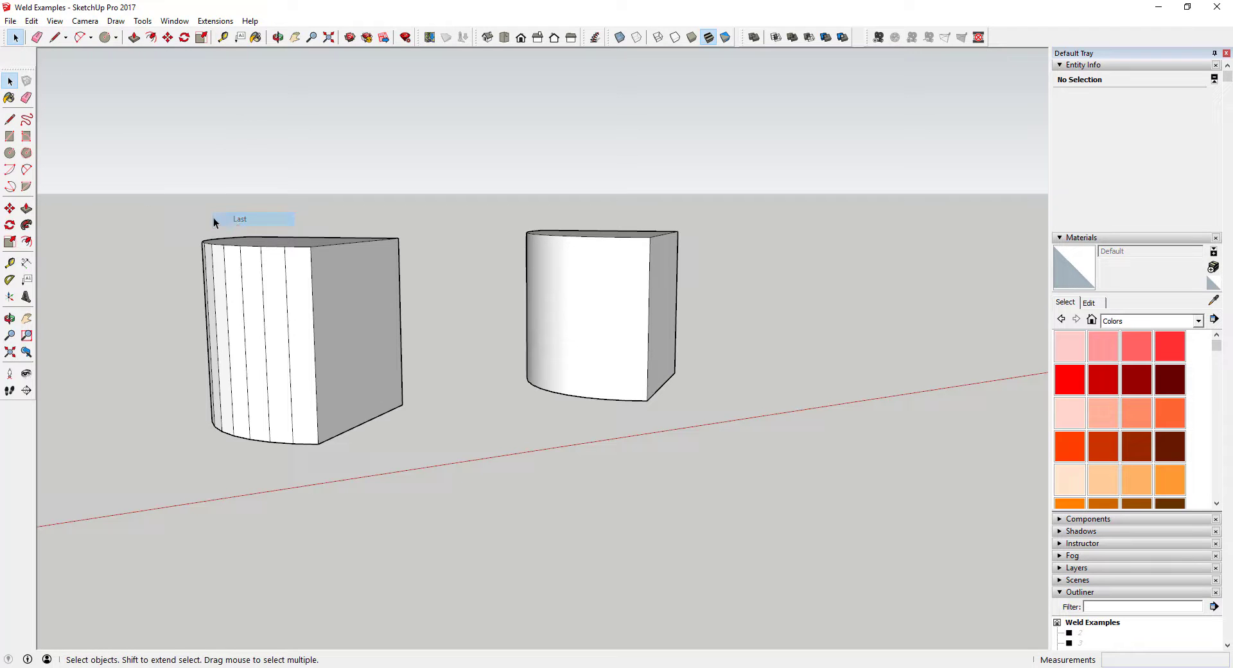
- Select the welded solid's curved side and its upper curve to compare them with the faceted solid
{"action": "middle_click_drag", "start_coordinate": [619, 303], "coordinate": [595, 327]}
{"action": "left_click", "coordinate": [595, 326]}
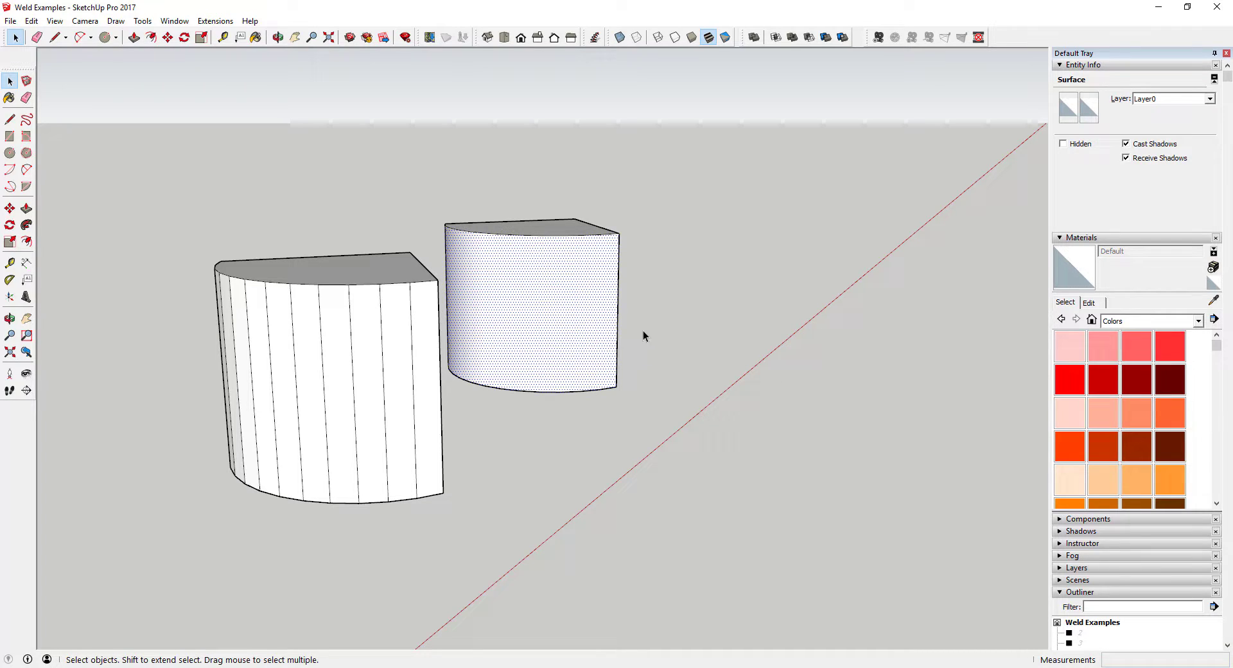
{"action": "left_click", "coordinate": [545, 233]}
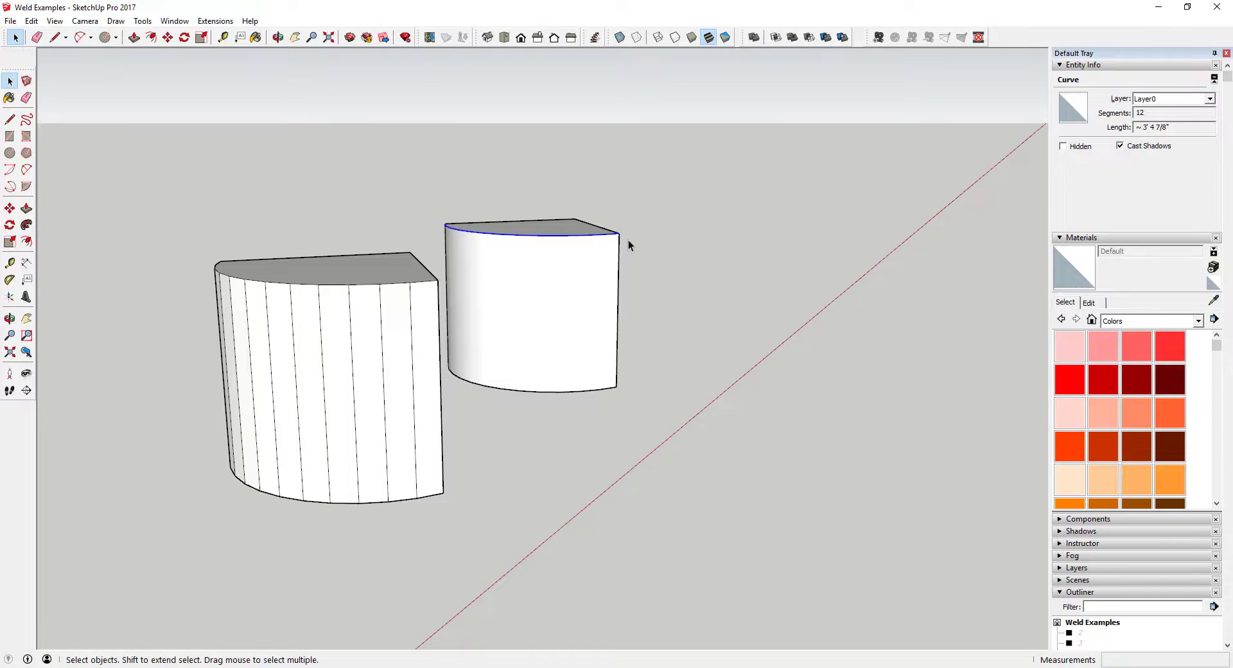
{"action": "middle_click_drag", "start_coordinate": [627, 242], "coordinate": [623, 297]}
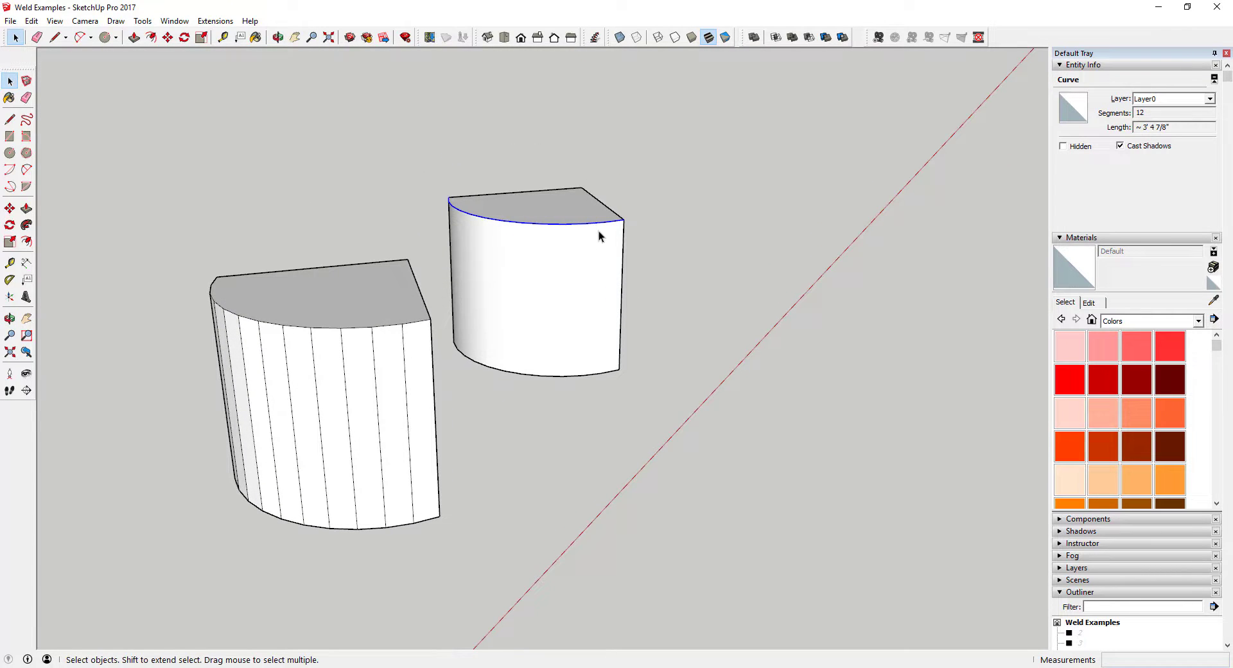
{"action": "middle_click_drag", "start_coordinate": [429, 310], "coordinate": [435, 178]}
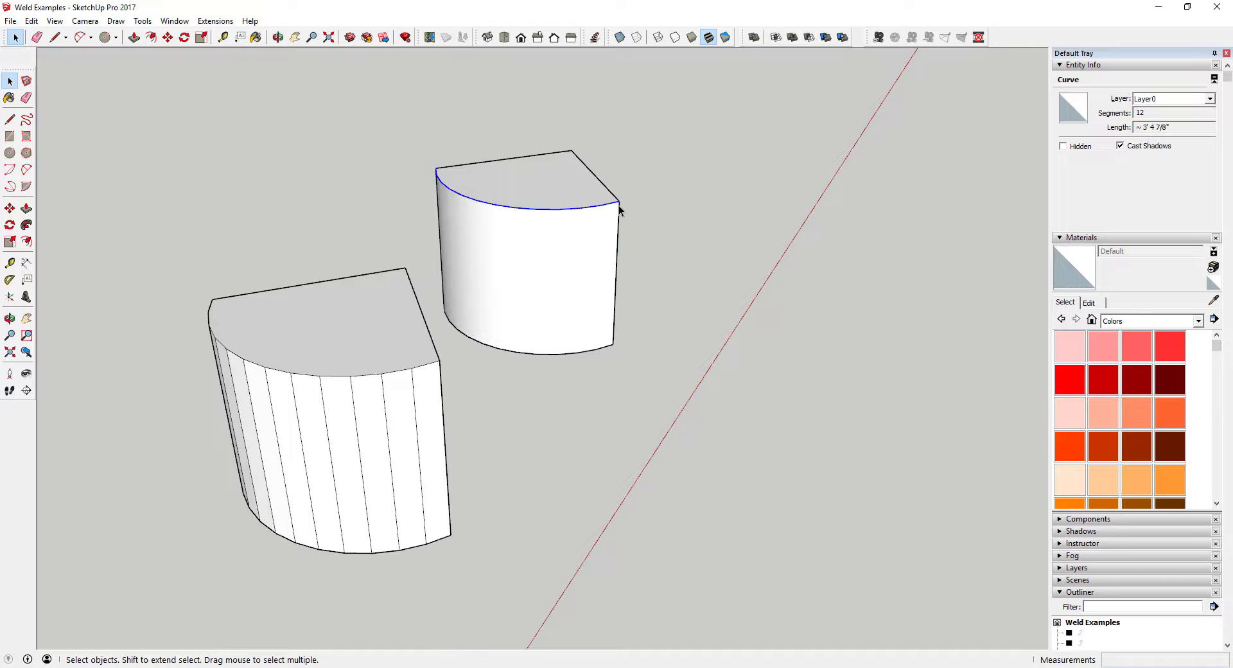
{"action": "left_click", "coordinate": [594, 256]}
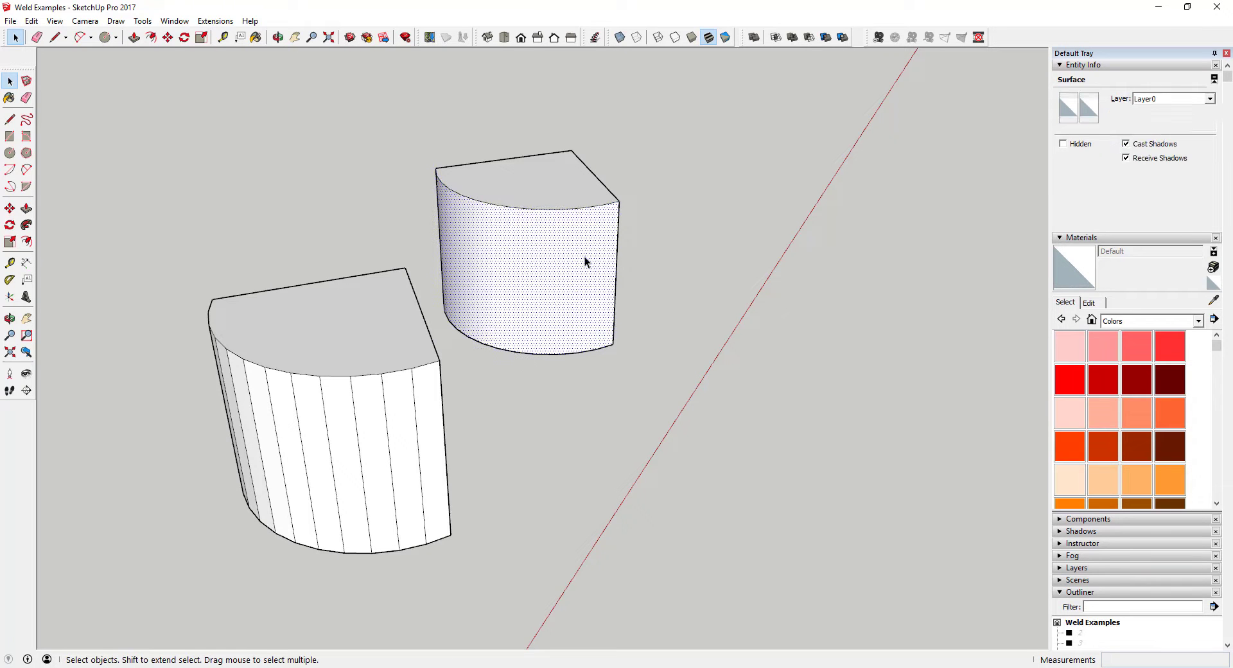
- Display hidden geometry, inspect individual softened edges on the welded solid's curved side, and turn the hidden geometry off again
{"action": "left_click", "coordinate": [55, 21]}
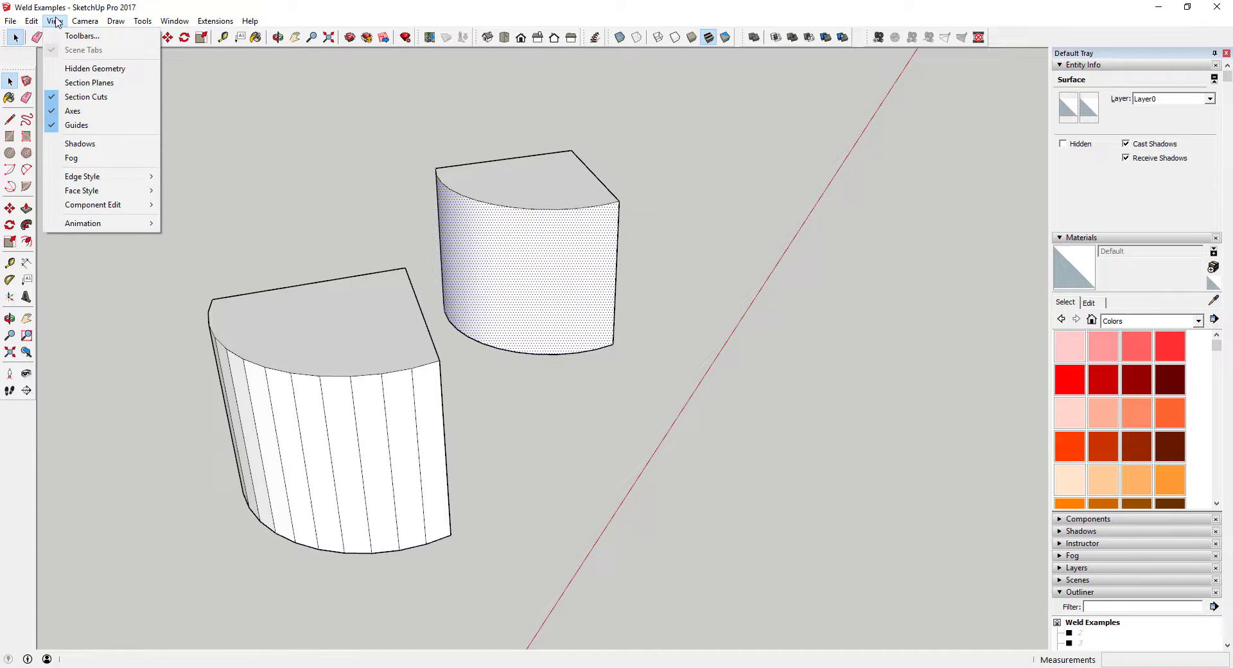
{"action": "left_click", "coordinate": [86, 67]}
{"action": "middle_click_drag", "start_coordinate": [407, 182], "coordinate": [632, 261]}
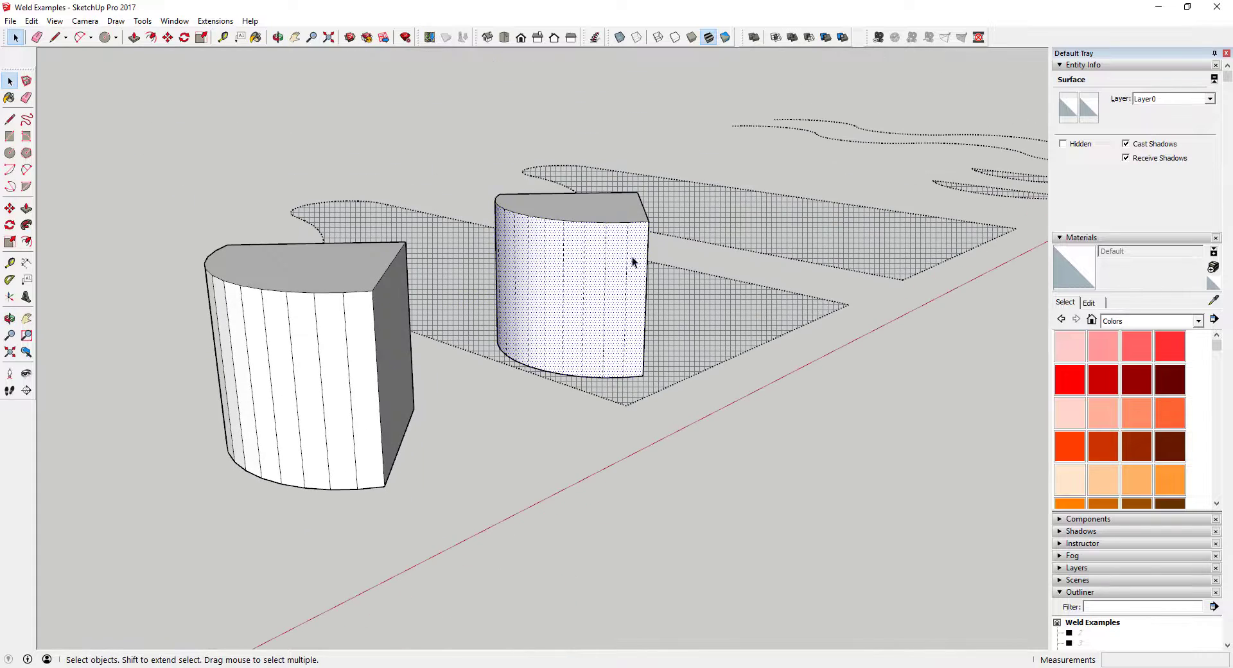
{"action": "scroll", "coordinate": [626, 255], "scroll_direction": "up", "scroll_amount": 3}
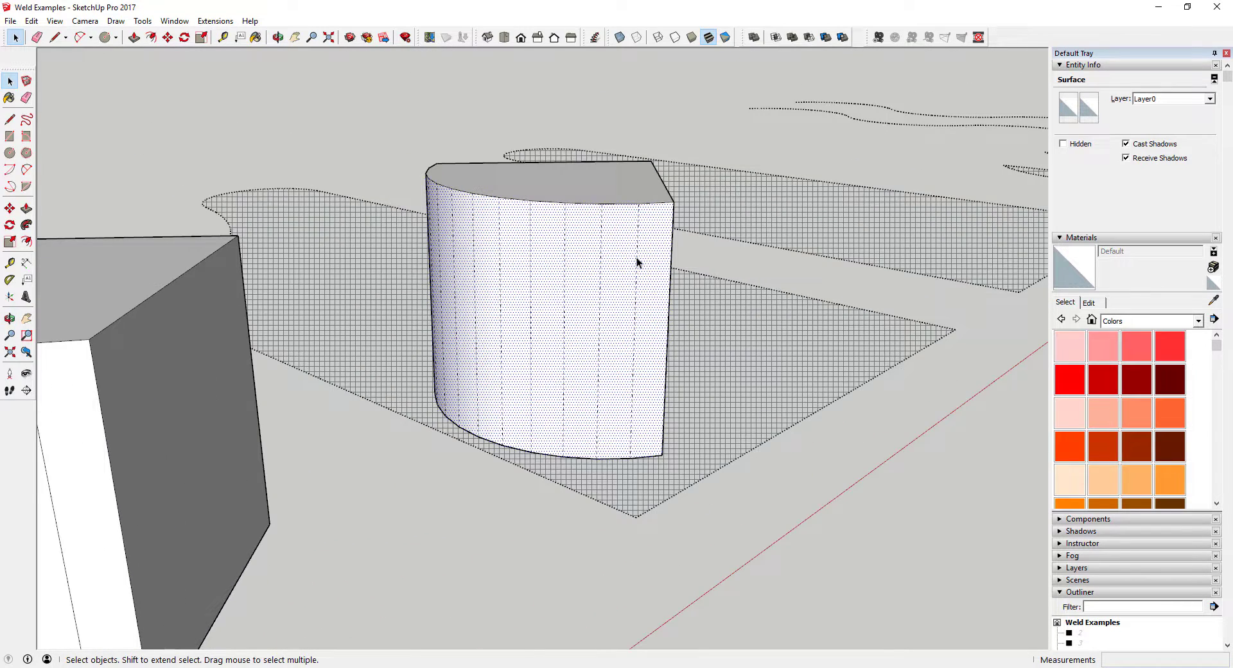
{"action": "left_click", "coordinate": [601, 260]}
{"action": "scroll", "coordinate": [610, 257], "scroll_direction": "down", "scroll_amount": 3}
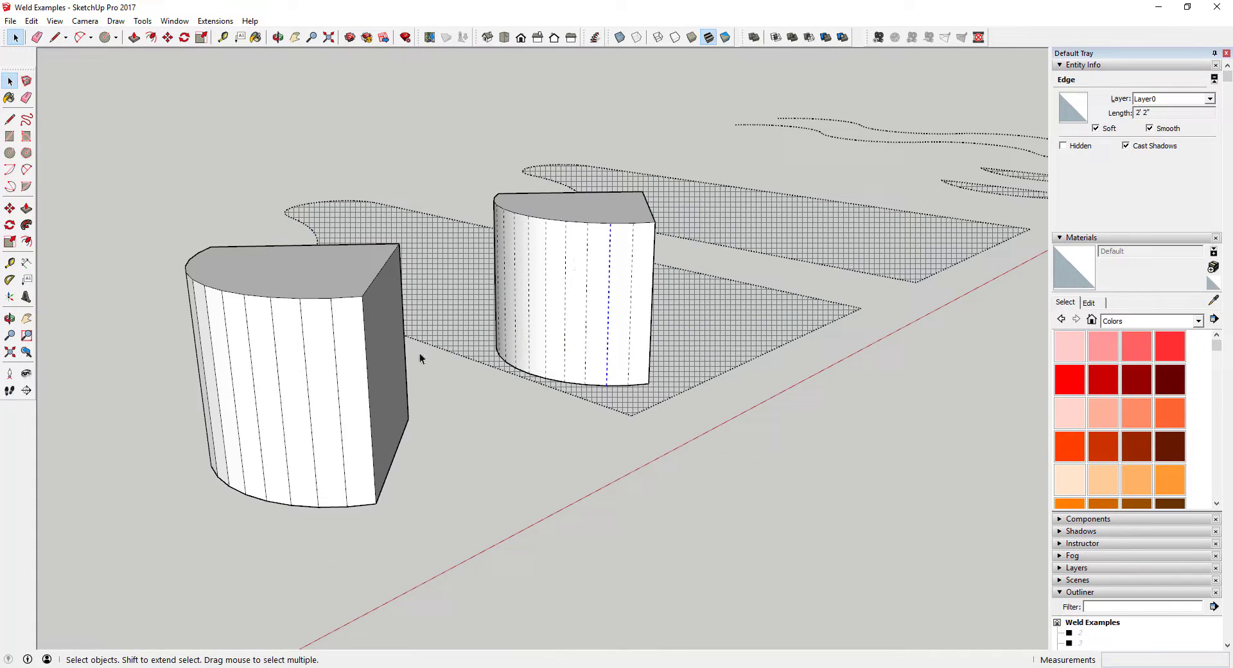
{"action": "left_click", "coordinate": [587, 262]}
{"action": "left_click", "coordinate": [55, 20]}
{"action": "left_click", "coordinate": [87, 70]}
- Move both solids together about 5' 11" along the red axis toward the origin
{"action": "scroll", "coordinate": [597, 264], "scroll_direction": "down", "scroll_amount": 3}
{"action": "middle_click_drag", "start_coordinate": [597, 264], "coordinate": [416, 240]}
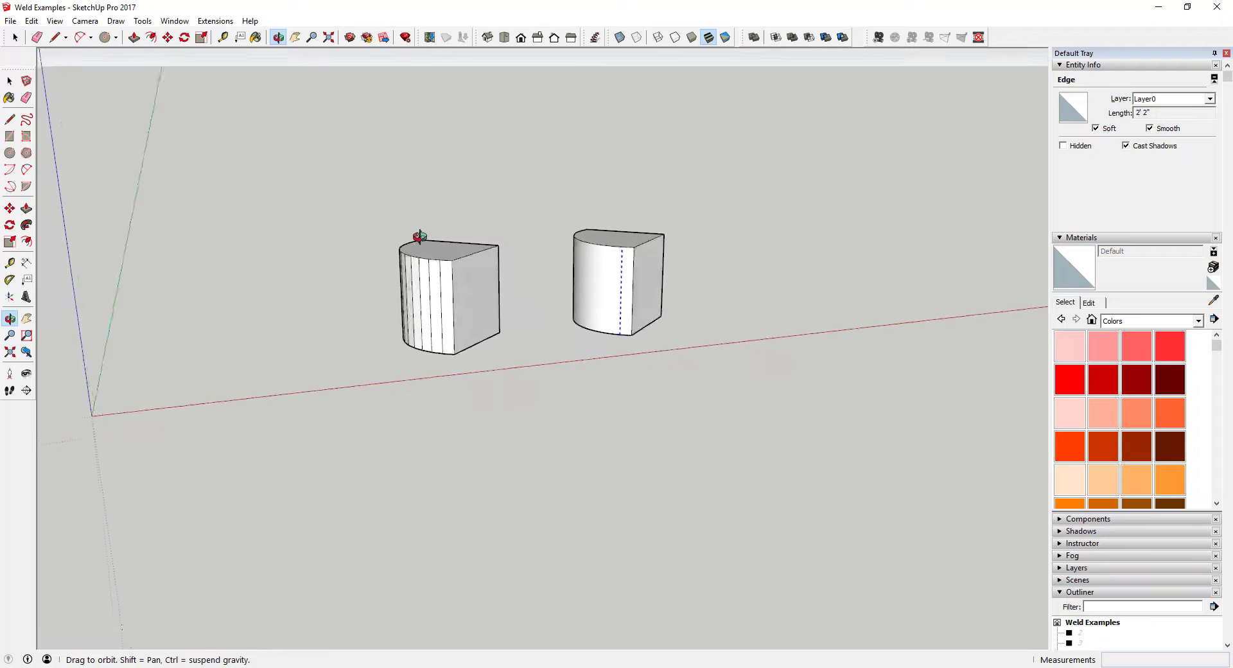
{"action": "left_click_drag", "start_coordinate": [305, 184], "coordinate": [699, 440]}
{"action": "key", "text": "m"}
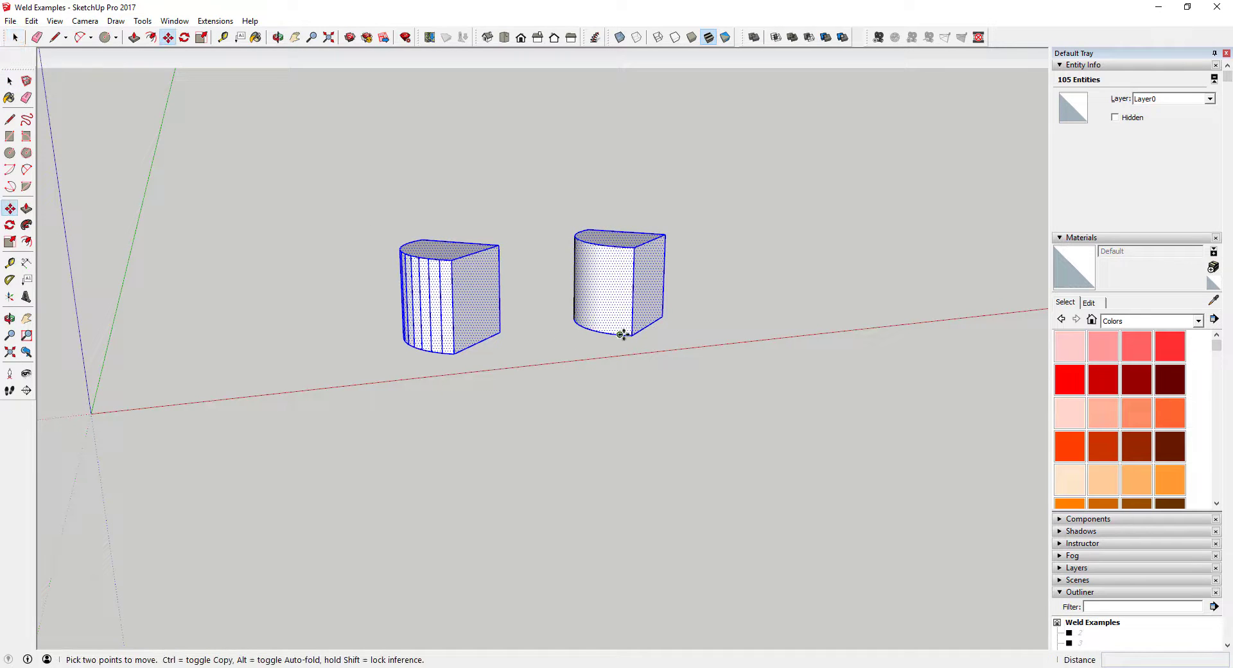
{"action": "left_click", "coordinate": [633, 335]}
{"action": "left_click", "coordinate": [391, 360]}
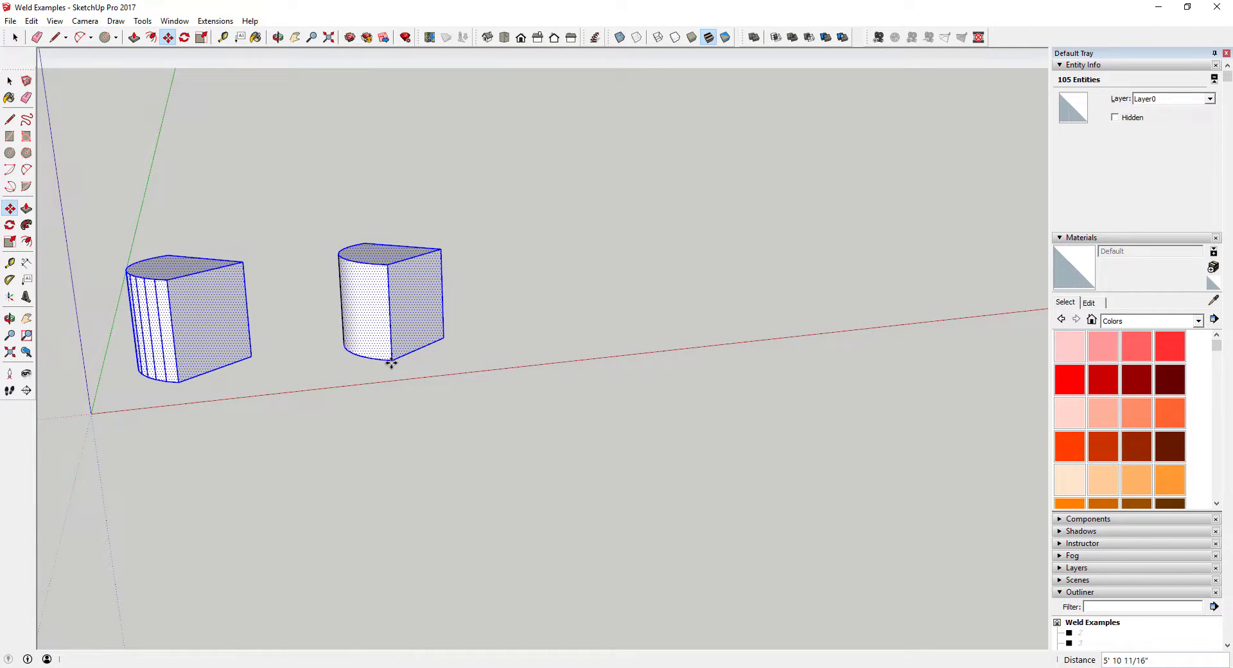
{"action": "key", "text": "space"}
{"action": "left_click", "coordinate": [497, 310]}
{"action": "middle_click_drag", "start_coordinate": [347, 319], "coordinate": [489, 294]}
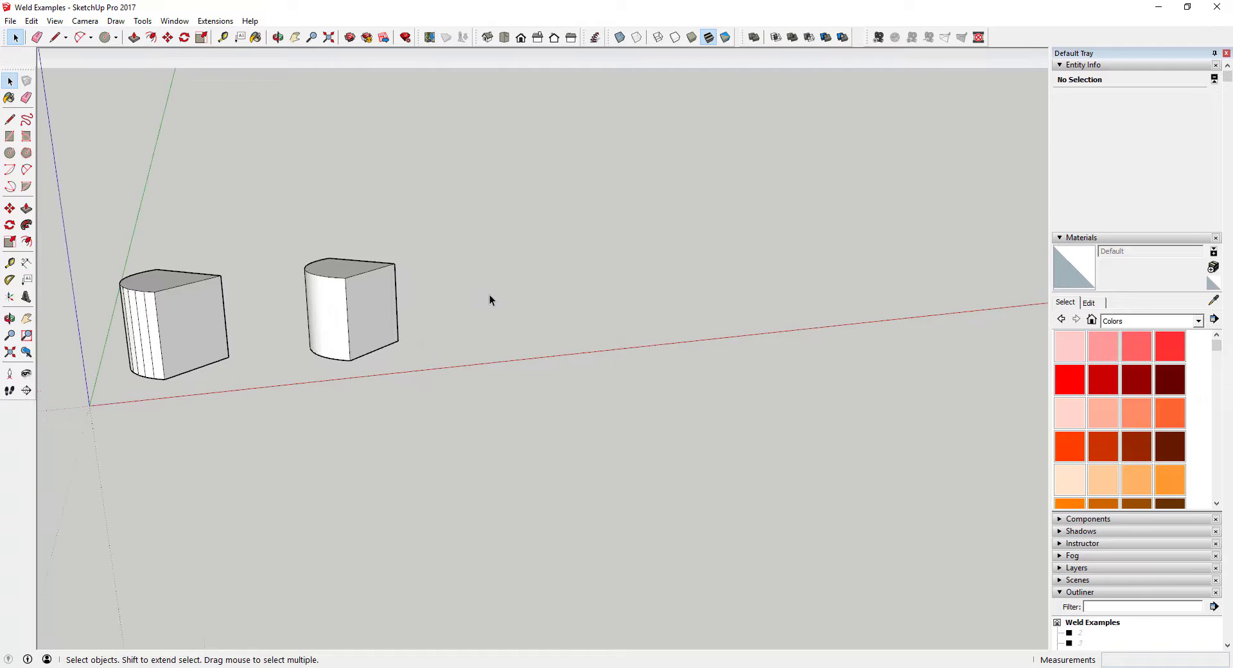
- Close the open outline into a face with three connected arcs between the free ends of its two side lines
{"action": "scroll", "coordinate": [1153, 635], "scroll_direction": "down", "scroll_amount": 3}
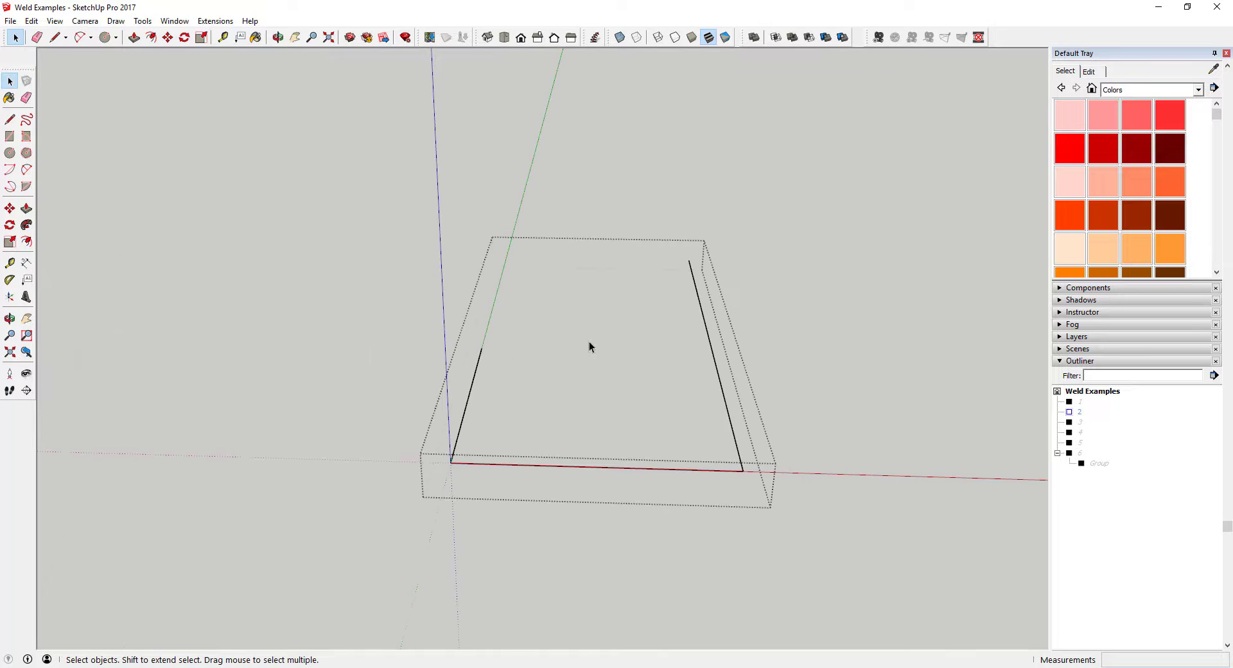
{"action": "key", "text": "a"}
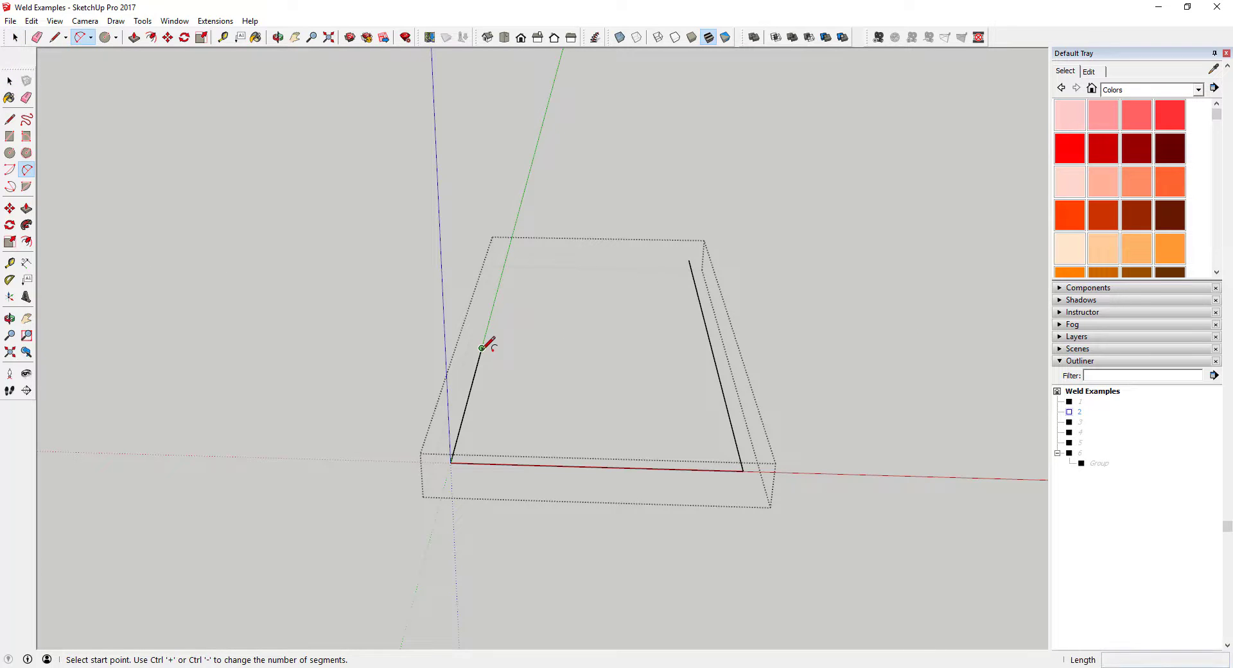
{"action": "left_click", "coordinate": [481, 348]}
{"action": "left_click", "coordinate": [544, 305]}
{"action": "left_click", "coordinate": [544, 305]}
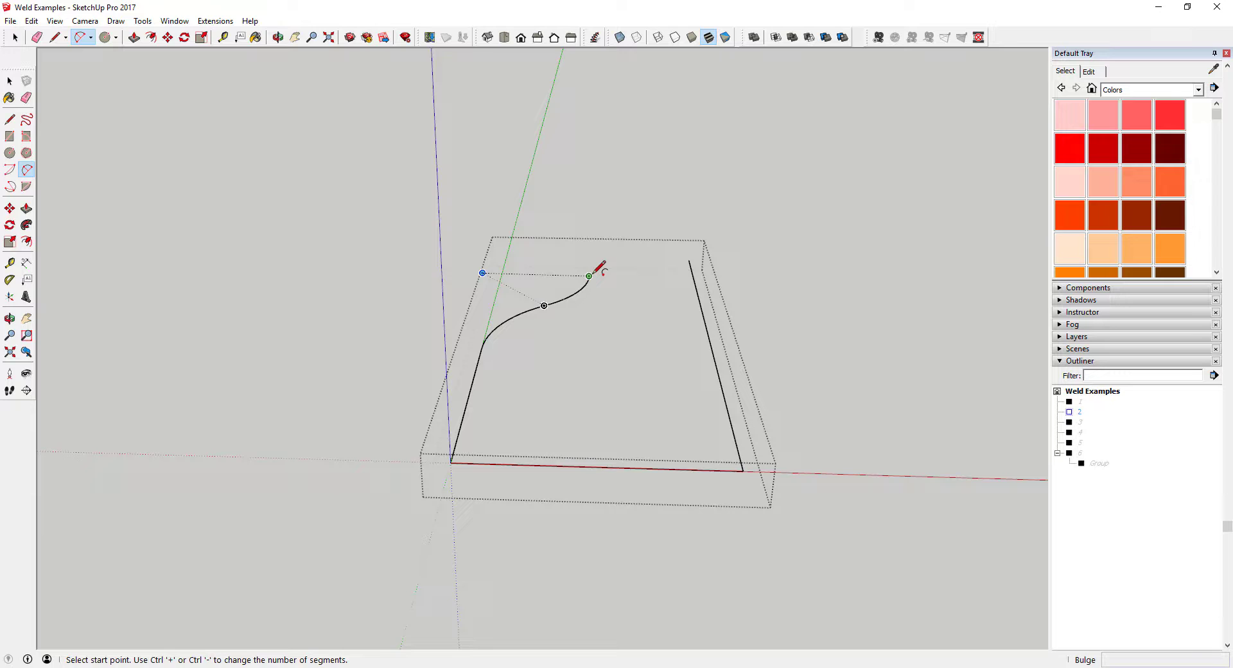
{"action": "double_click", "coordinate": [589, 276]}
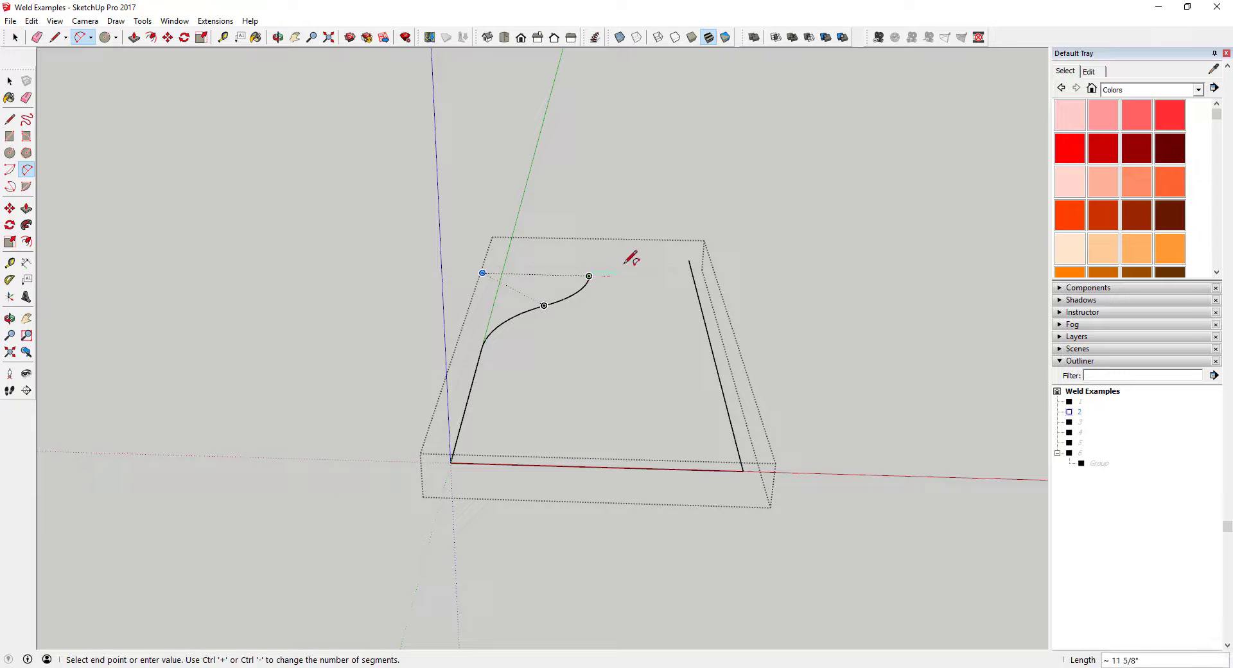
{"action": "left_click", "coordinate": [689, 260]}
{"action": "key", "text": "space"}
{"action": "middle_click_drag", "start_coordinate": [543, 413], "coordinate": [760, 385]}
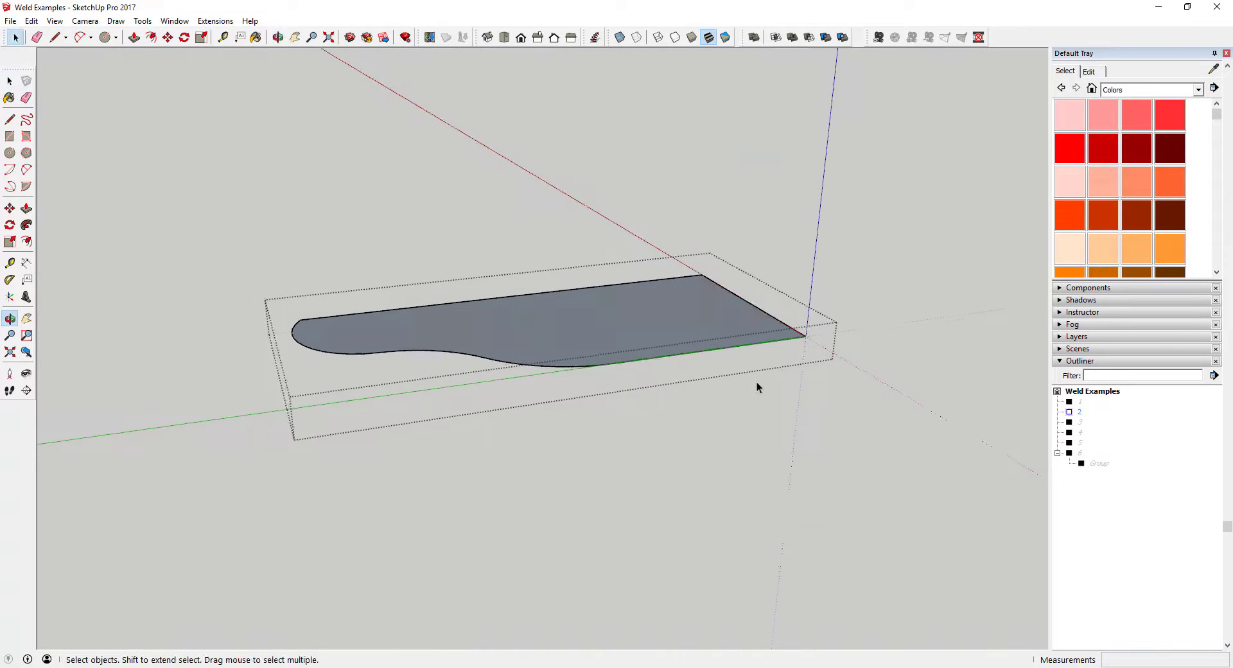
- Extrude the closed face upward about 6' with Push/Pull
{"action": "key", "text": "p"}
{"action": "left_click", "coordinate": [581, 349]}
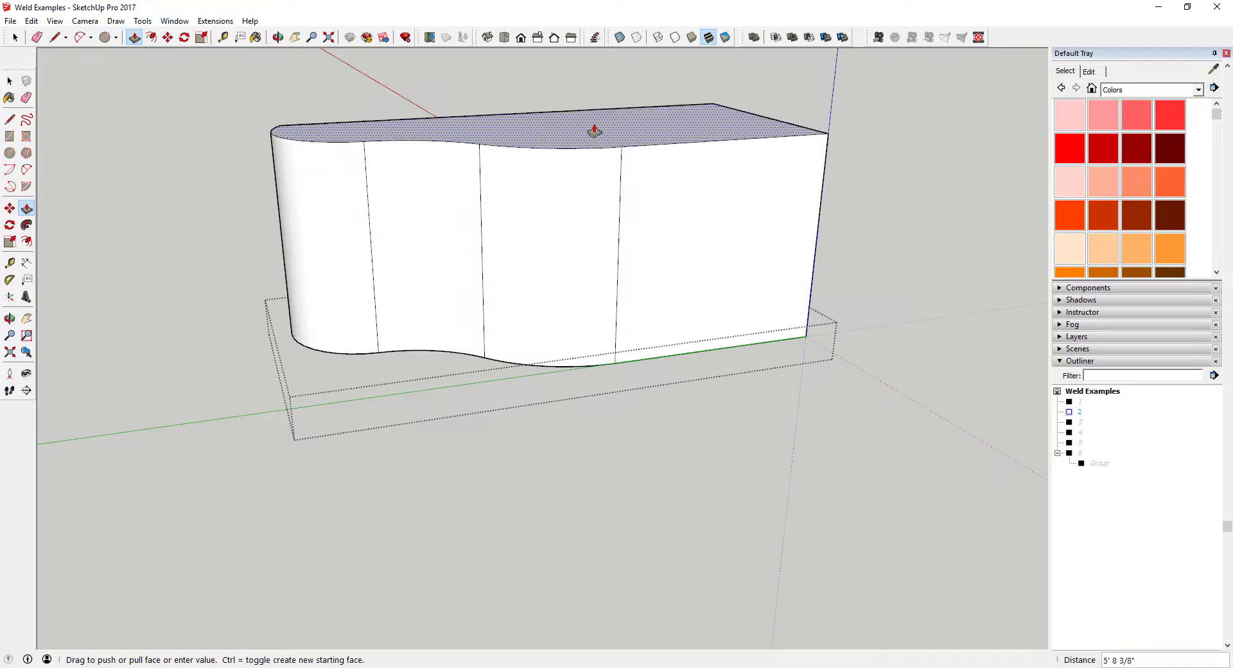
{"action": "left_click", "coordinate": [591, 127]}
{"action": "middle_click_drag", "start_coordinate": [518, 257], "coordinate": [521, 228]}
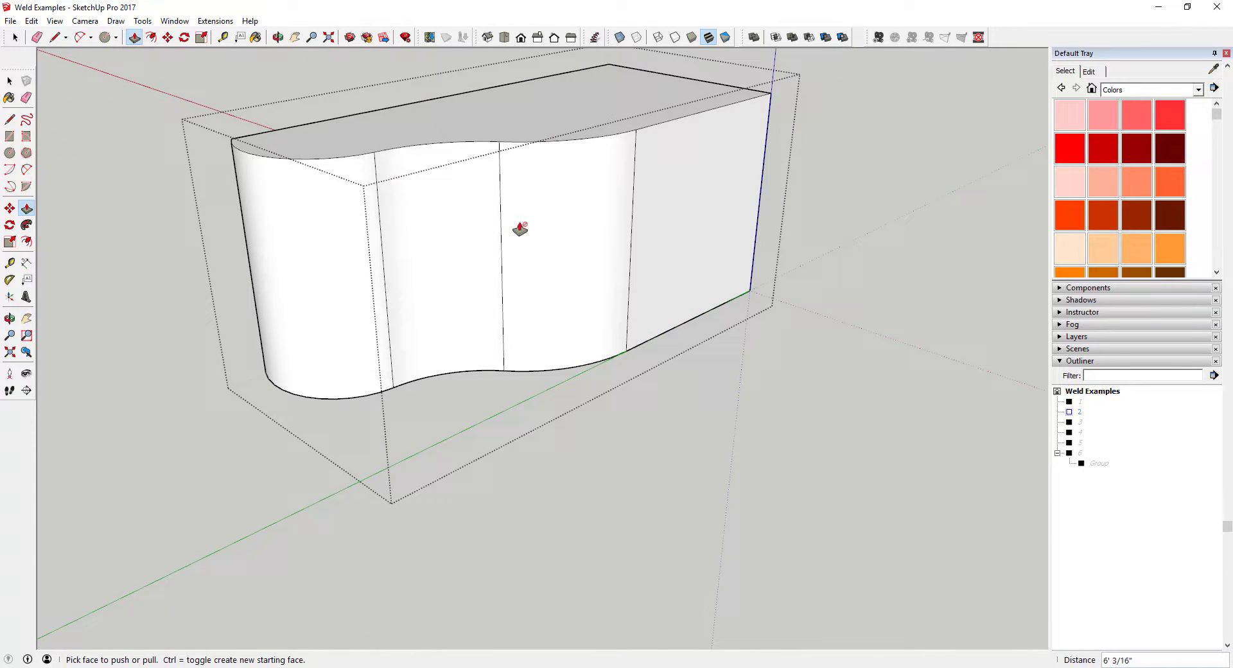
- Select the vertical seam edges between the extruded arcs one by one, plus a bottom arc, to examine the segments
{"action": "key", "text": "space"}
{"action": "left_click", "coordinate": [501, 232]}
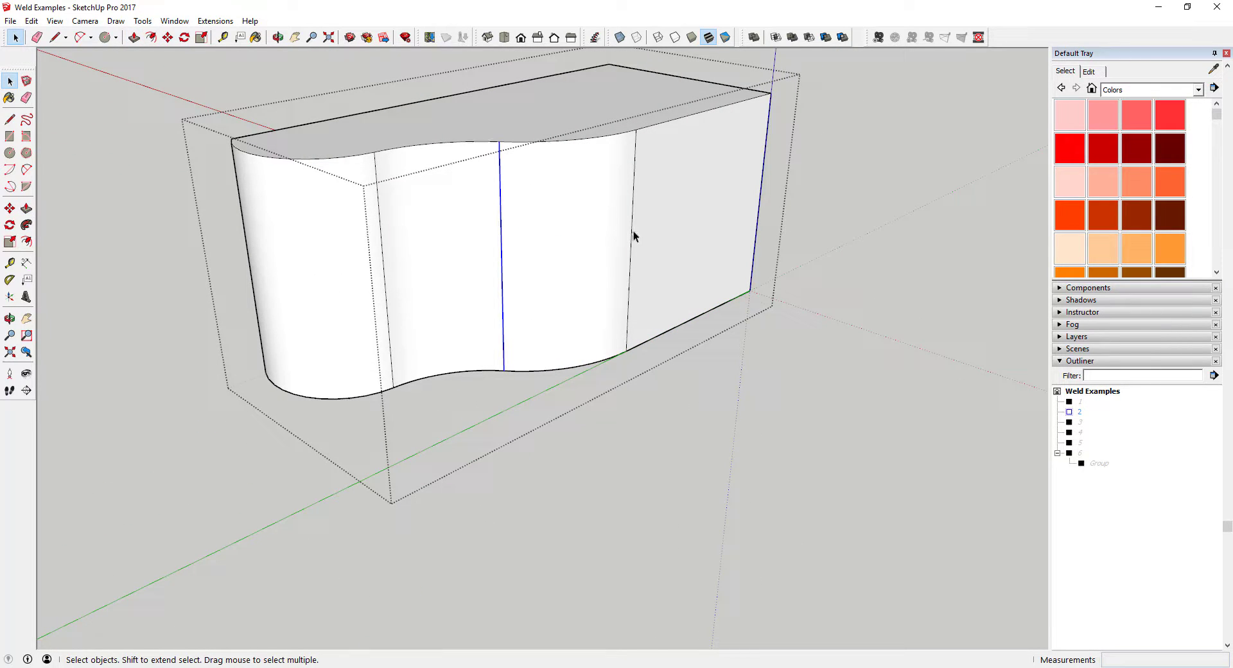
{"action": "left_click", "coordinate": [633, 232]}
{"action": "left_click", "coordinate": [381, 242]}
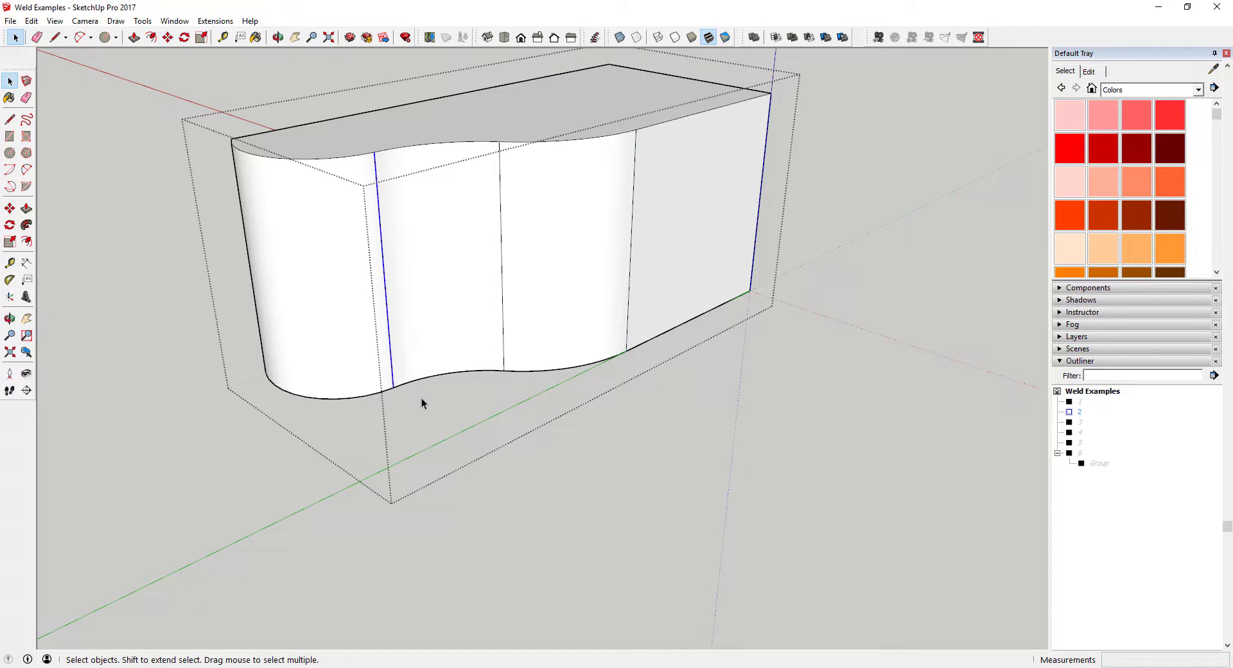
{"action": "left_click", "coordinate": [416, 382]}
- Copy the flat face with its edges to an empty spot along the red axis beside the original
{"action": "middle_click_drag", "start_coordinate": [636, 379], "coordinate": [292, 399]}
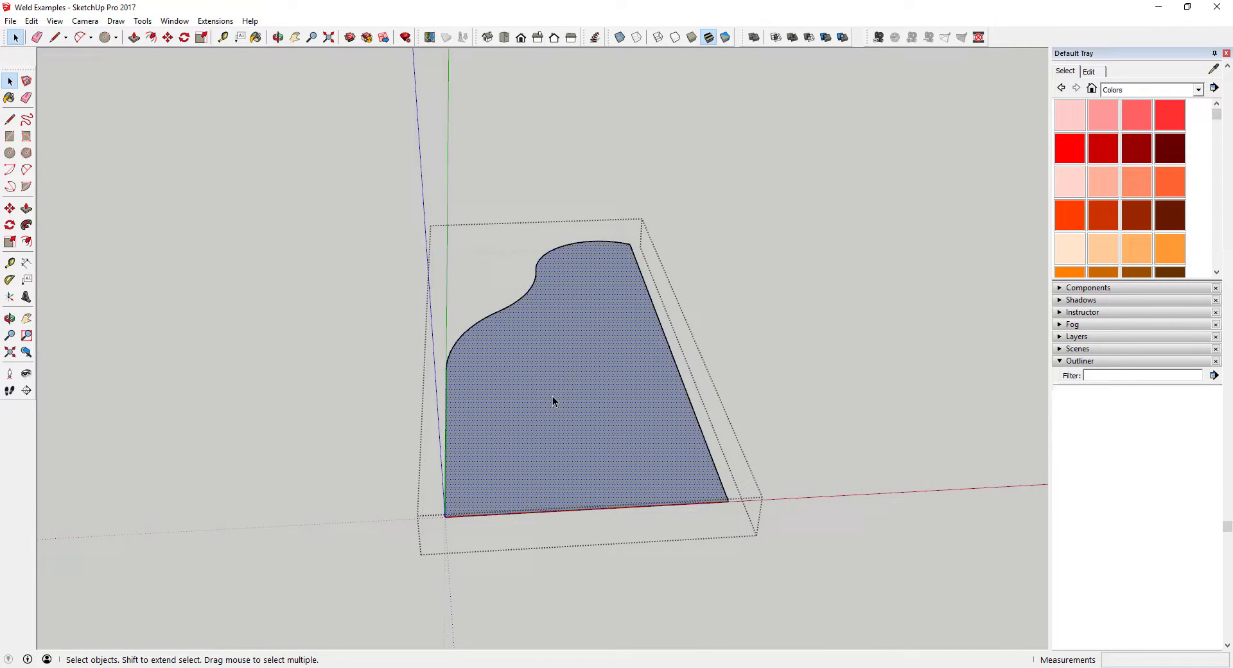
{"action": "key", "text": "m"}
{"action": "left_click", "coordinate": [445, 515]}
{"action": "key", "text": "ctrl"}
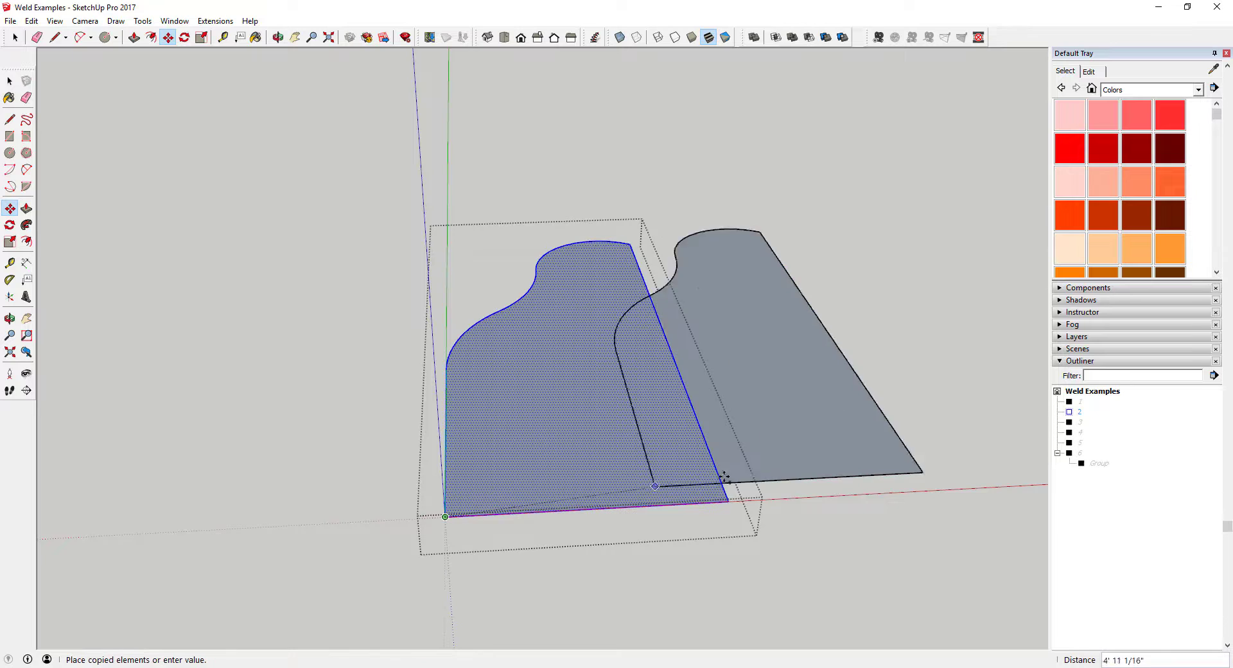
{"action": "left_click", "coordinate": [812, 498]}
- Select the copied face with its bounding edges and weld the edges together
{"action": "scroll", "coordinate": [784, 341], "scroll_direction": "up", "scroll_amount": 5}
{"action": "key", "text": "space"}
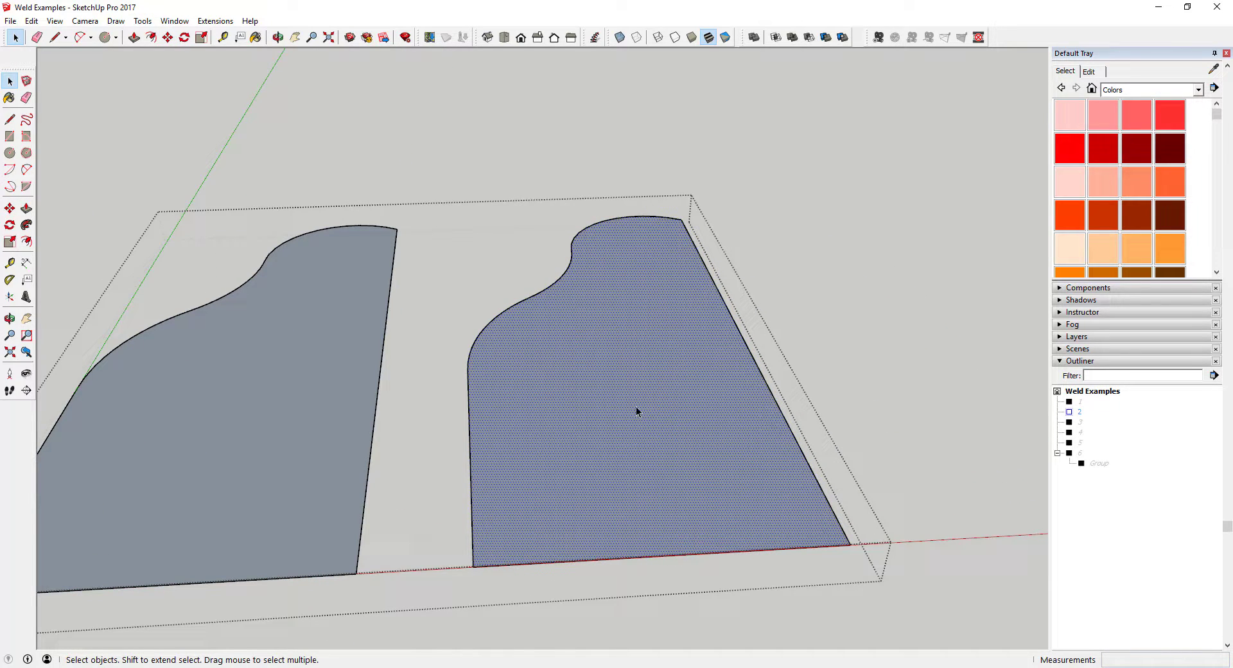
{"action": "double_click", "coordinate": [652, 404]}
{"action": "left_click", "coordinate": [215, 22]}
{"action": "left_click", "coordinate": [225, 49]}
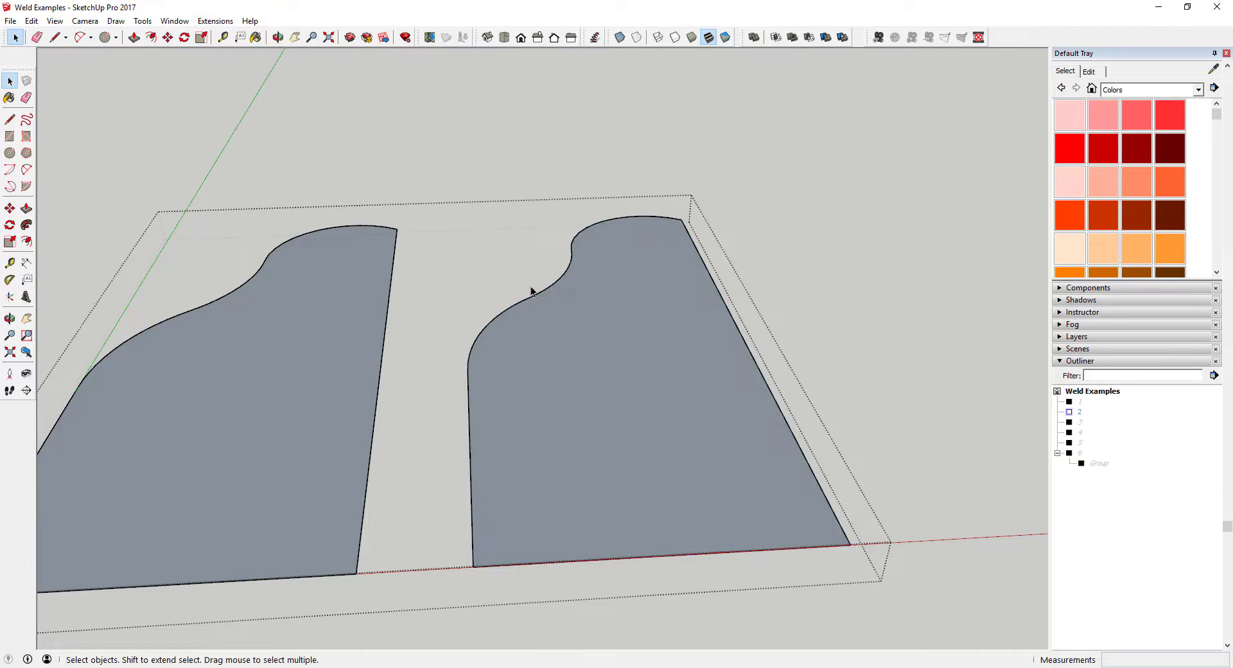
- Extrude the welded copy of the face upward about 4' 7" with Push/Pull, and undo both the extrusion and its weld
{"action": "left_click", "coordinate": [558, 280]}
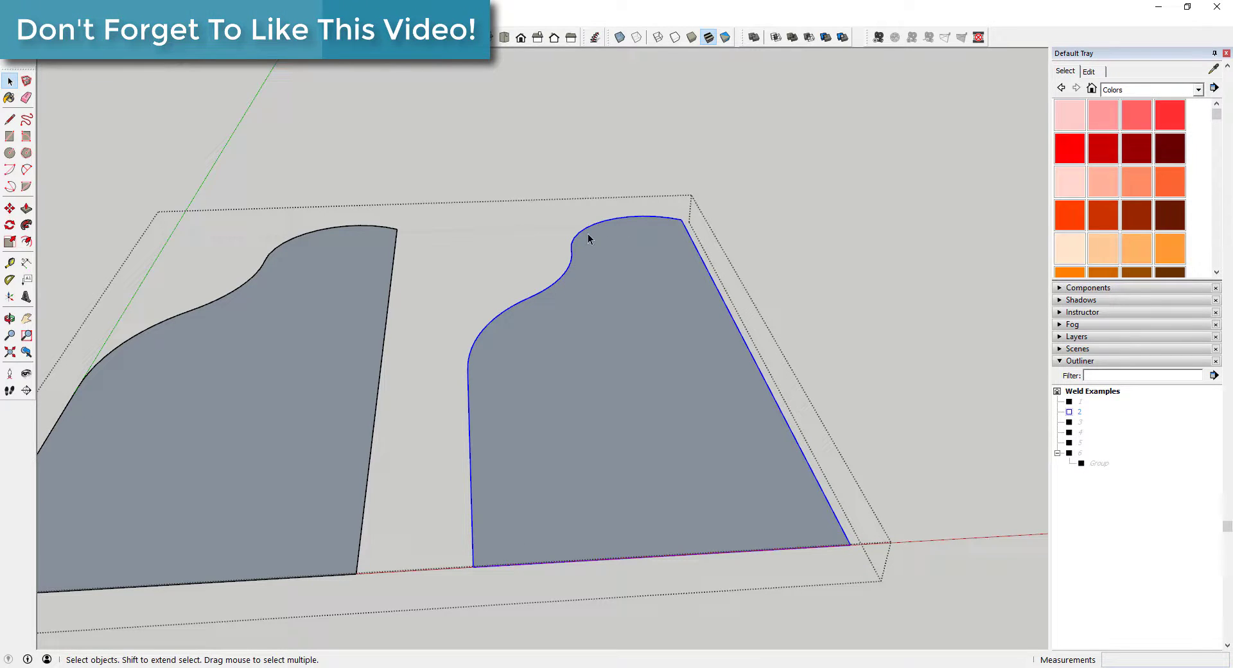
{"action": "key", "text": "p"}
{"action": "left_click_drag", "start_coordinate": [551, 418], "coordinate": [545, 193]}
{"action": "mouse_move", "coordinate": [287, 323]}
{"action": "middle_mouse_down"}
{"action": "mouse_move", "coordinate": [738, 324]}
{"action": "mouse_move", "coordinate": [790, 316]}
{"action": "mouse_move", "coordinate": [526, 278]}
{"action": "mouse_move", "coordinate": [961, 267]}
{"action": "mouse_move", "coordinate": [355, 221]}
{"action": "mouse_move", "coordinate": [923, 221]}
{"action": "mouse_move", "coordinate": [542, 229]}
{"action": "mouse_move", "coordinate": [735, 245]}
{"action": "mouse_move", "coordinate": [749, 206]}
{"action": "mouse_move", "coordinate": [850, 243]}
{"action": "mouse_move", "coordinate": [413, 291]}
{"action": "mouse_move", "coordinate": [289, 237]}
{"action": "mouse_move", "coordinate": [320, 292]}
{"action": "middle_mouse_up"}
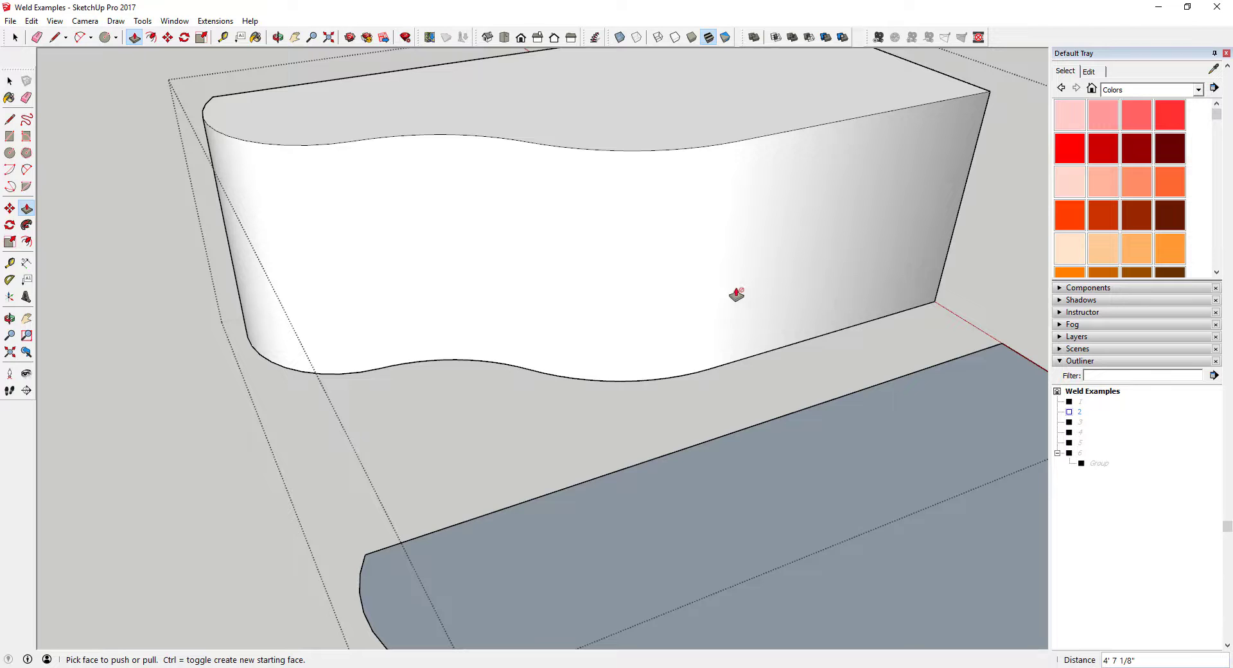
{"action": "scroll", "coordinate": [886, 275], "scroll_direction": "down", "scroll_amount": 3}
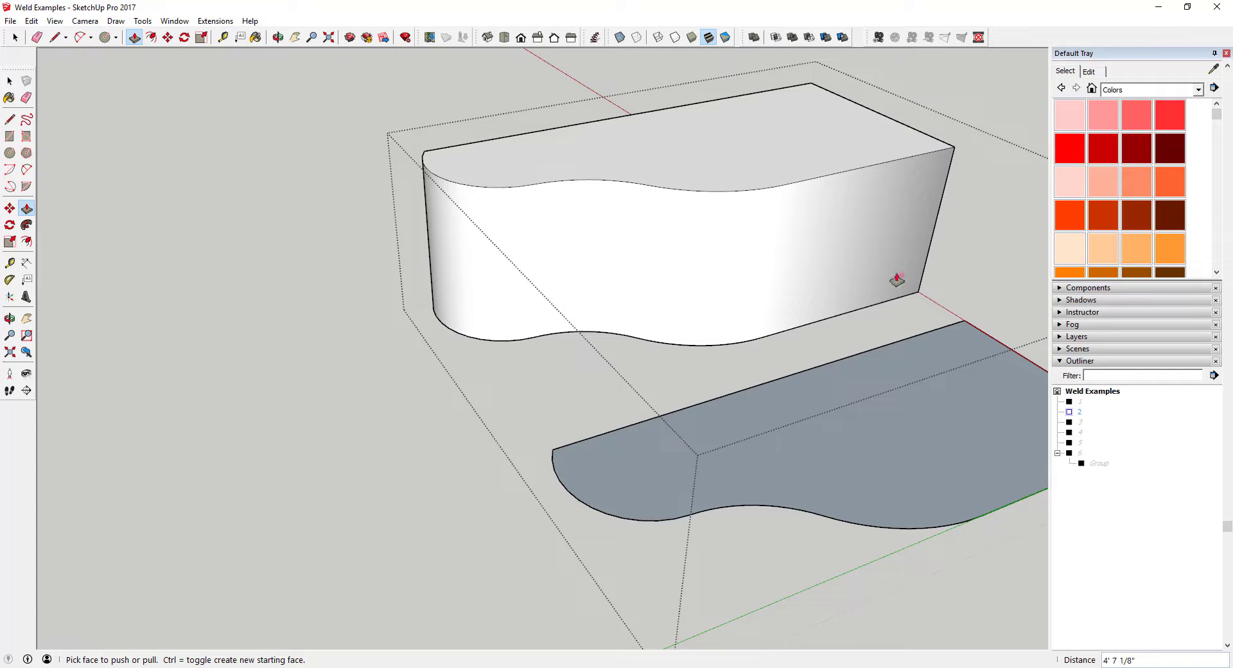
{"action": "middle_click_drag", "start_coordinate": [898, 280], "coordinate": [435, 256]}
{"action": "key", "text": "ctrl+z"}
{"action": "key", "text": "space"}
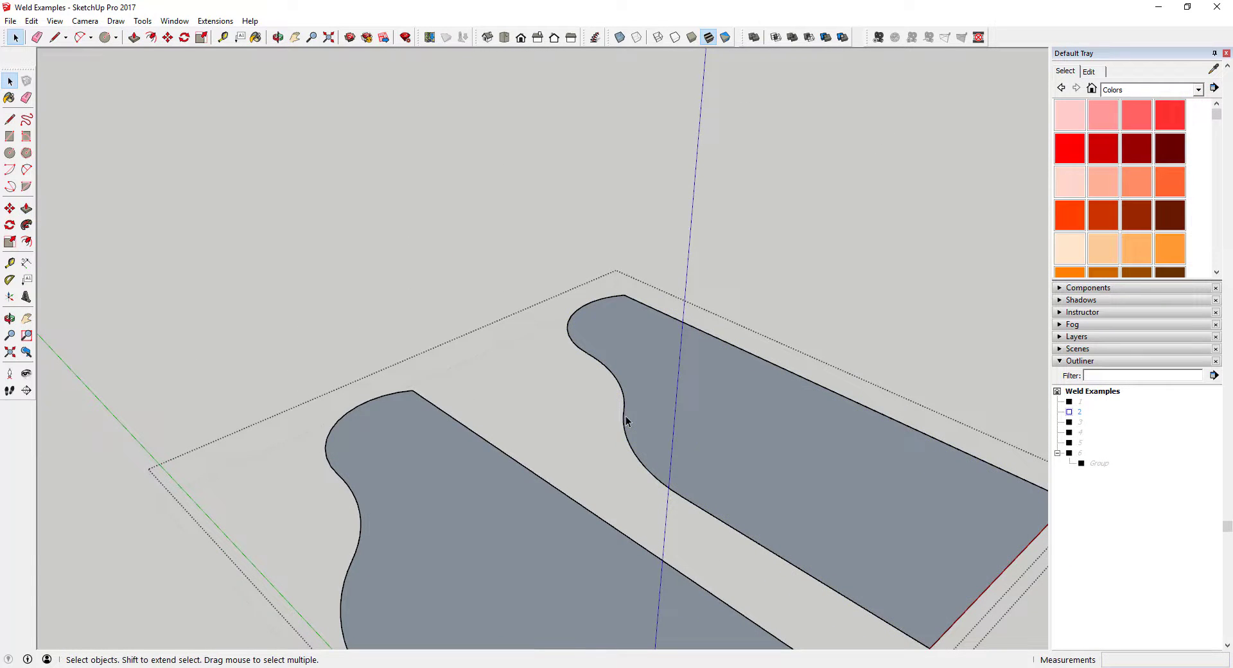
- Select the copied face's connected arcs together with the adjoining straight side edge and weld them into one curve
{"action": "middle_click_drag", "start_coordinate": [713, 476], "coordinate": [479, 399]}
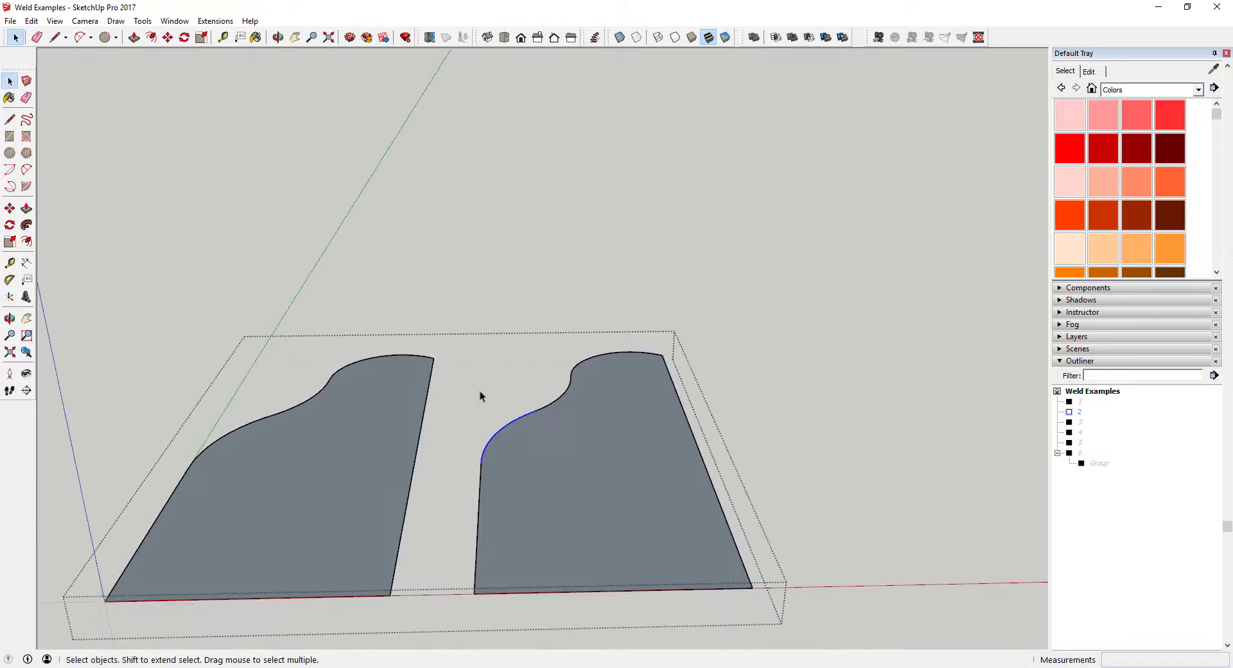
{"action": "scroll", "coordinate": [479, 449], "scroll_direction": "up", "scroll_amount": 3}
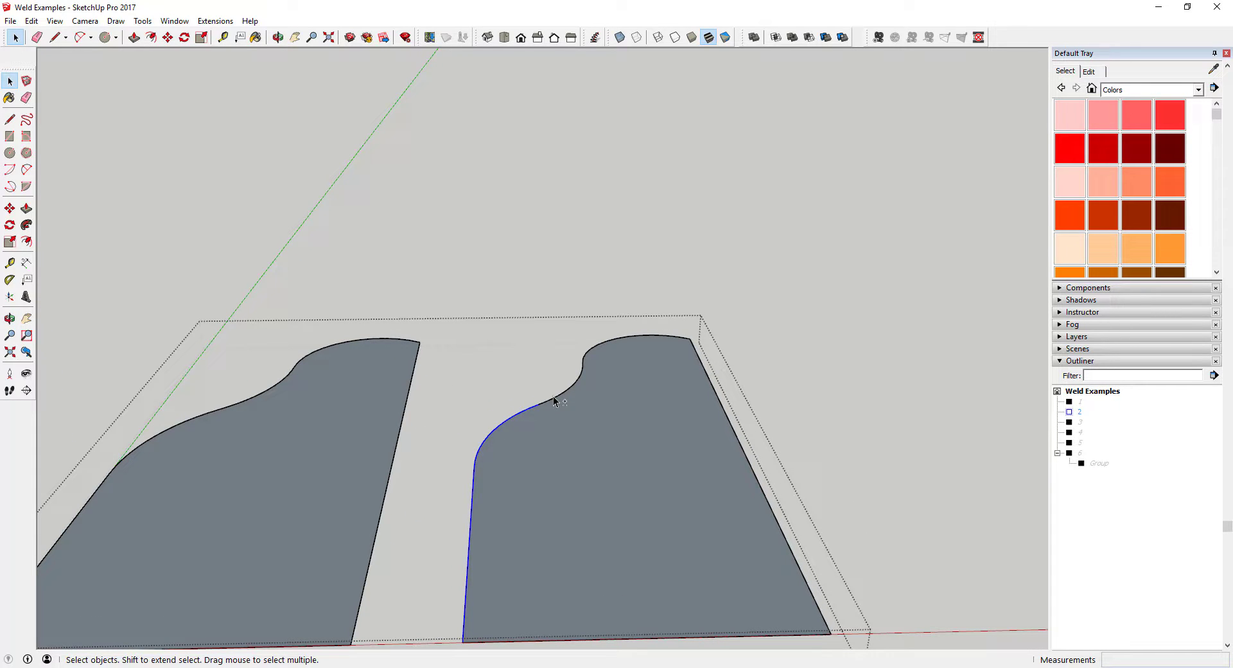
{"action": "left_click", "coordinate": [219, 21]}
{"action": "left_click", "coordinate": [247, 47]}
{"action": "scroll", "coordinate": [538, 321], "scroll_direction": "down", "scroll_amount": 3}
{"action": "scroll", "coordinate": [603, 415], "scroll_direction": "up", "scroll_amount": 2}
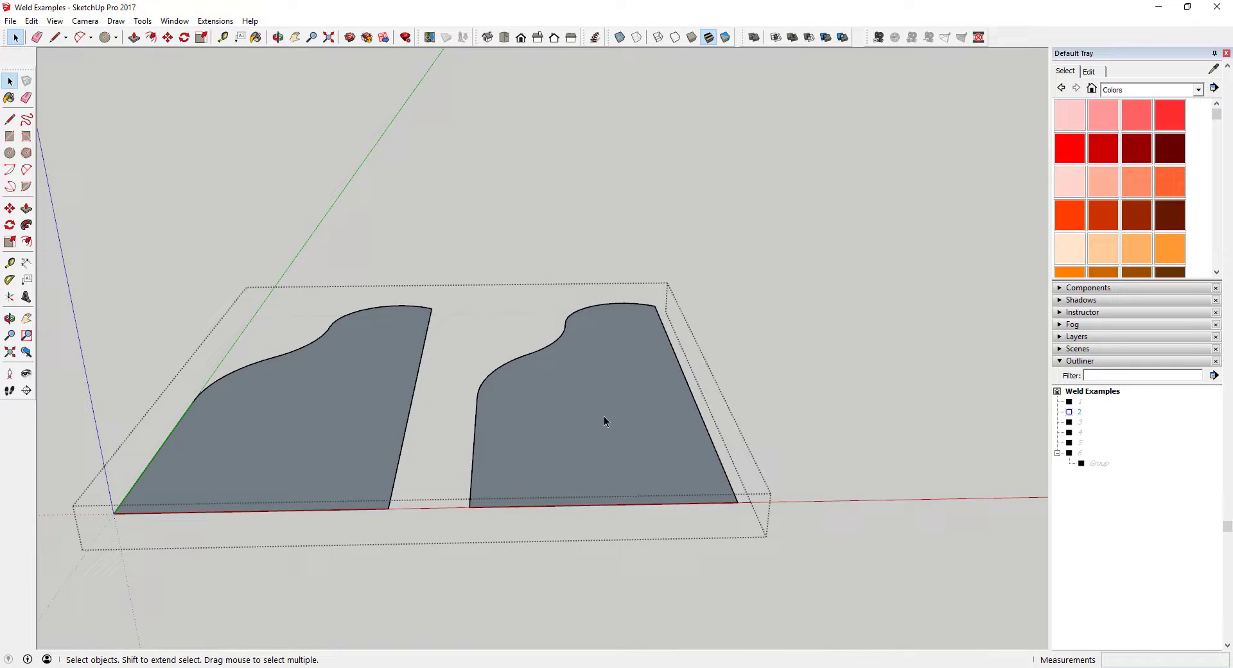
- Extrude the copied face upward with Push/Pull and examine its curved side
{"action": "key", "text": "p"}
{"action": "left_click", "coordinate": [591, 446]}
{"action": "left_click", "coordinate": [622, 223]}
{"action": "mouse_move", "coordinate": [622, 223]}
{"action": "middle_mouse_down"}
{"action": "mouse_move", "coordinate": [750, 300]}
{"action": "mouse_move", "coordinate": [684, 303]}
{"action": "mouse_move", "coordinate": [523, 270]}
{"action": "mouse_move", "coordinate": [957, 289]}
{"action": "mouse_move", "coordinate": [749, 267]}
{"action": "mouse_move", "coordinate": [419, 264]}
{"action": "mouse_move", "coordinate": [749, 273]}
{"action": "mouse_move", "coordinate": [936, 253]}
{"action": "mouse_move", "coordinate": [633, 283]}
{"action": "mouse_move", "coordinate": [415, 284]}
{"action": "middle_mouse_up"}
{"action": "key", "text": "space"}
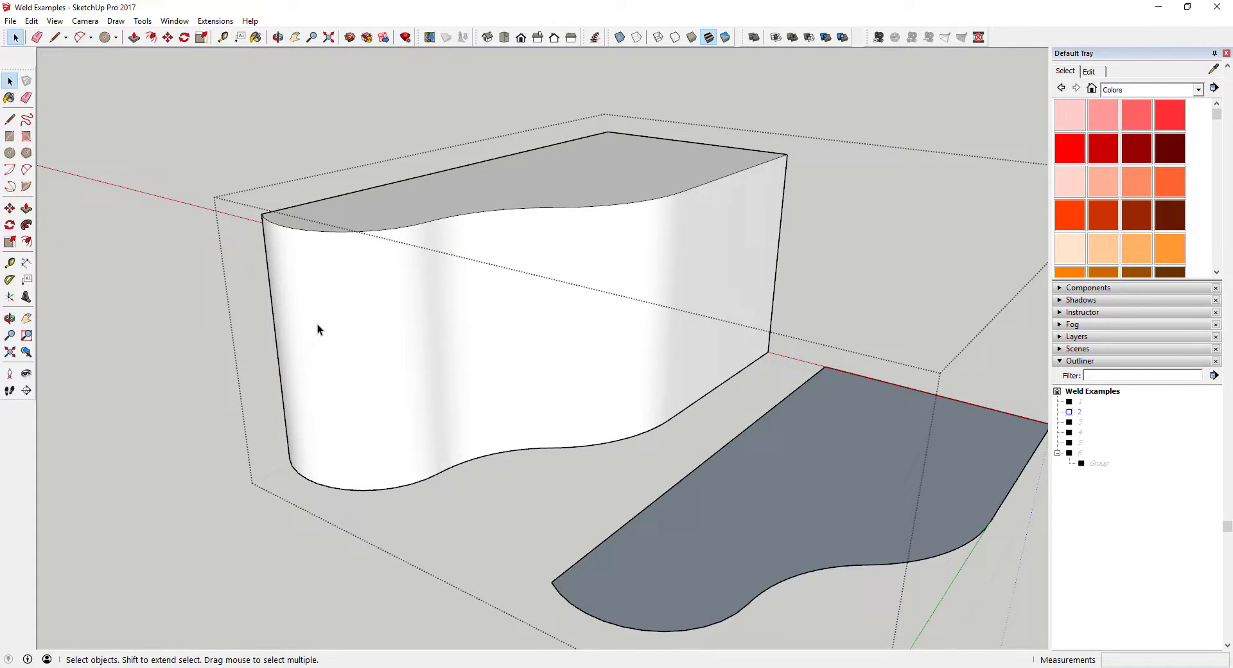
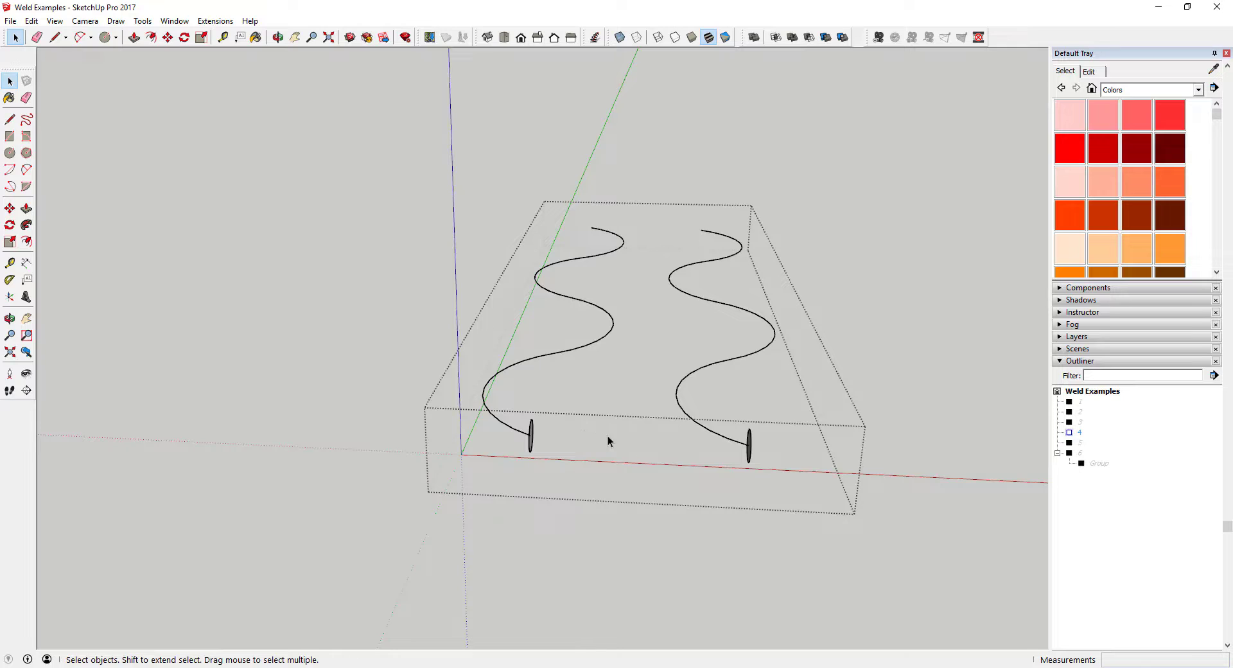
- Draw an arc on the ground beside the two existing wavy curves
{"action": "middle_click_drag", "start_coordinate": [775, 427], "coordinate": [834, 440]}
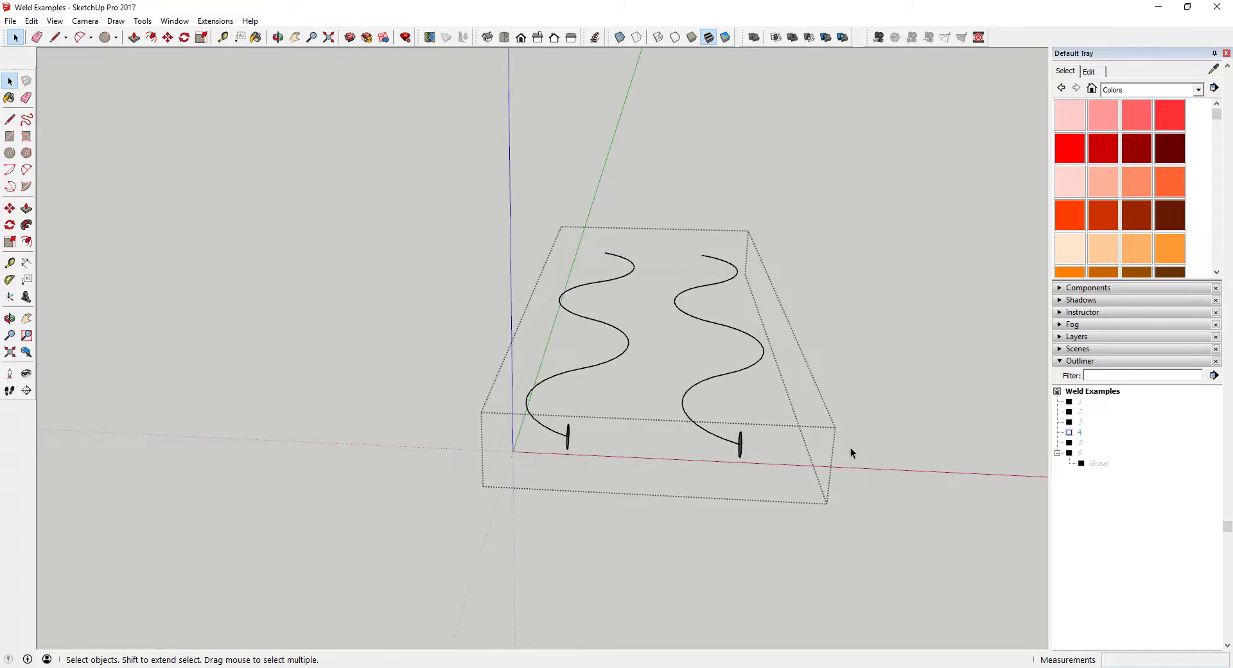
{"action": "key", "text": "a"}
{"action": "left_click", "coordinate": [820, 351]}
{"action": "left_click", "coordinate": [793, 393]}
{"action": "key", "text": "space"}
- Copy the circular face of the second curve by its center onto the near endpoint of the new arc
{"action": "middle_click_drag", "start_coordinate": [793, 393], "coordinate": [677, 435]}
{"action": "scroll", "coordinate": [844, 433], "scroll_direction": "up", "scroll_amount": 5}
{"action": "left_click", "coordinate": [193, 397]}
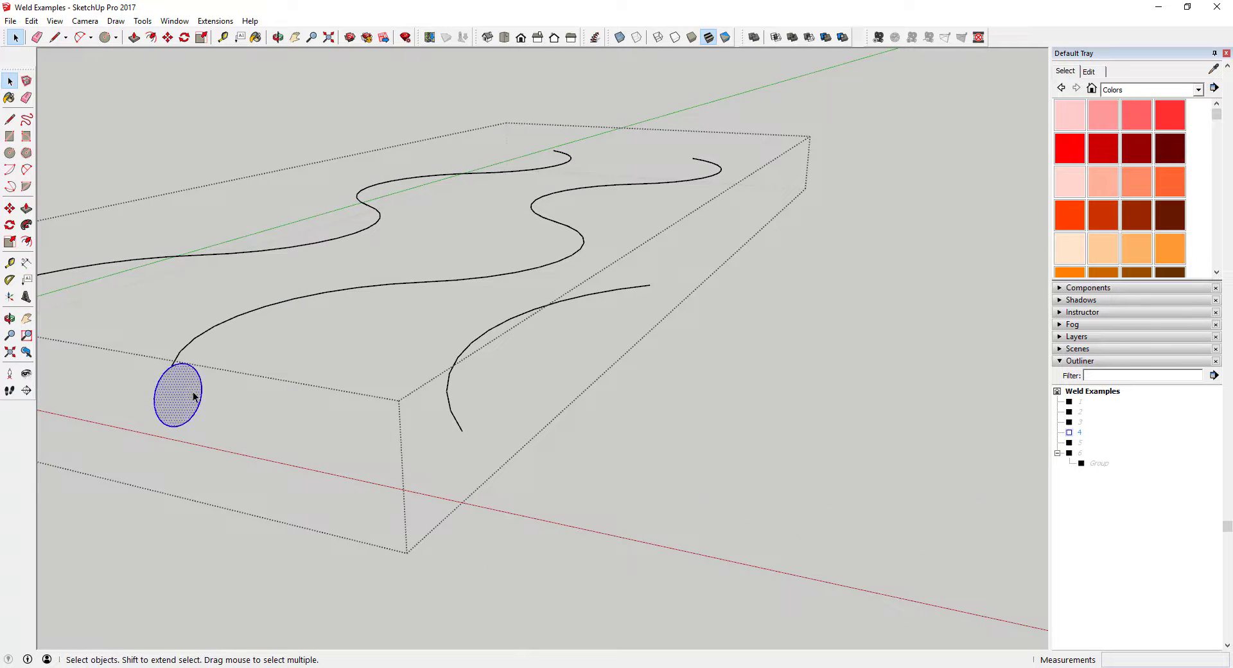
{"action": "key", "text": "m"}
{"action": "left_click", "coordinate": [179, 395]}
{"action": "key", "text": "ctrl"}
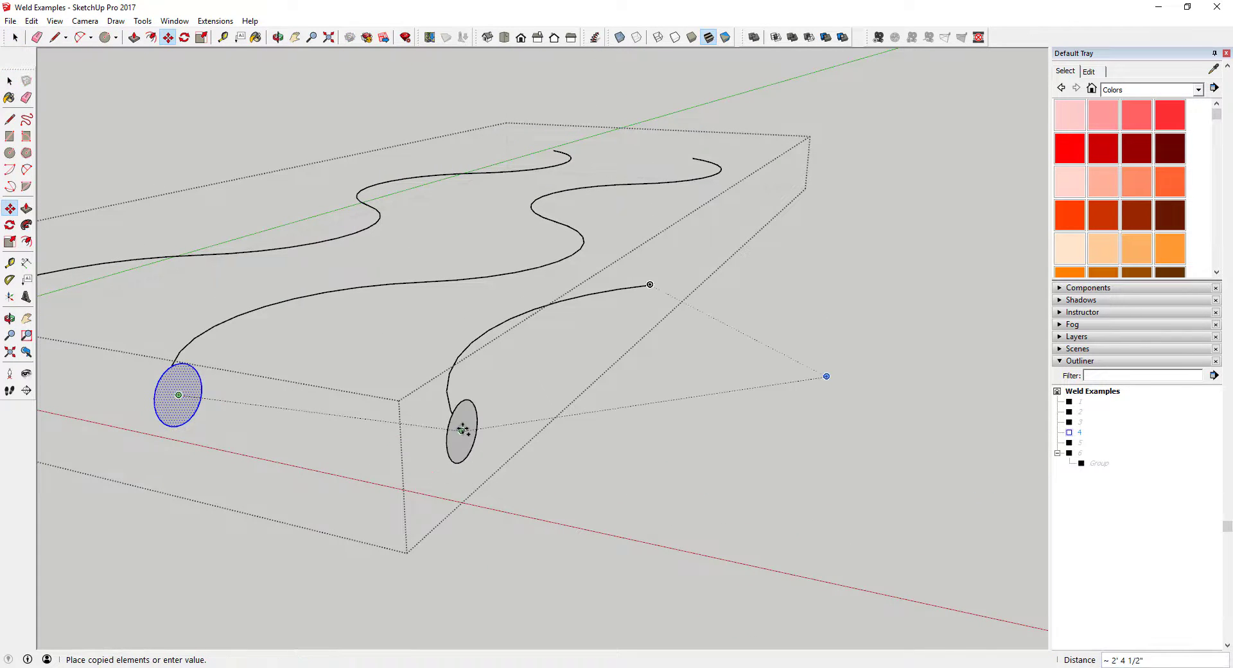
{"action": "left_click", "coordinate": [462, 429]}
{"action": "key", "text": "space"}
- Sweep the copied circle along the single arc with Follow Me, and undo the sweep and the circle copy
{"action": "middle_click_drag", "start_coordinate": [463, 429], "coordinate": [394, 406]}
{"action": "left_click", "coordinate": [395, 405]}
{"action": "key", "text": "f"}
{"action": "left_click", "coordinate": [440, 447]}
{"action": "middle_click_drag", "start_coordinate": [452, 461], "coordinate": [456, 429]}
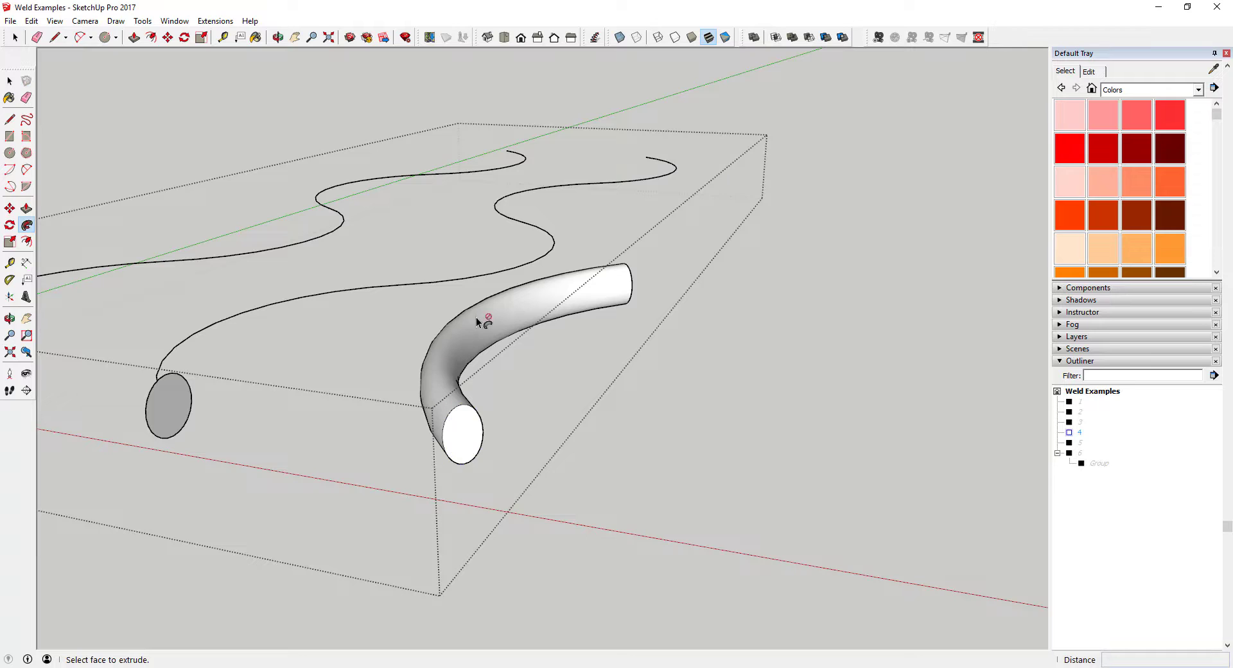
{"action": "key", "text": "ctrl+z"}
{"action": "middle_click_drag", "start_coordinate": [539, 434], "coordinate": [604, 419]}
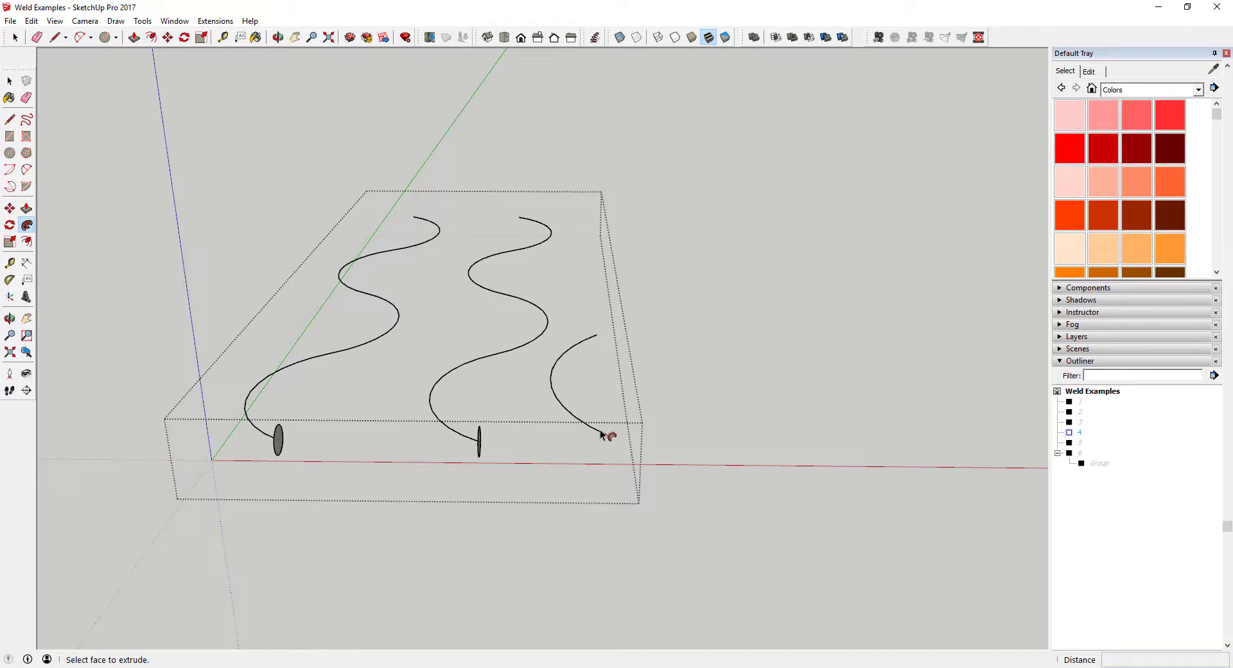
- Move the single arc farther along the red axis, away from the two wavy curves
{"action": "key", "text": "space"}
{"action": "left_click", "coordinate": [602, 433]}
{"action": "key", "text": "m"}
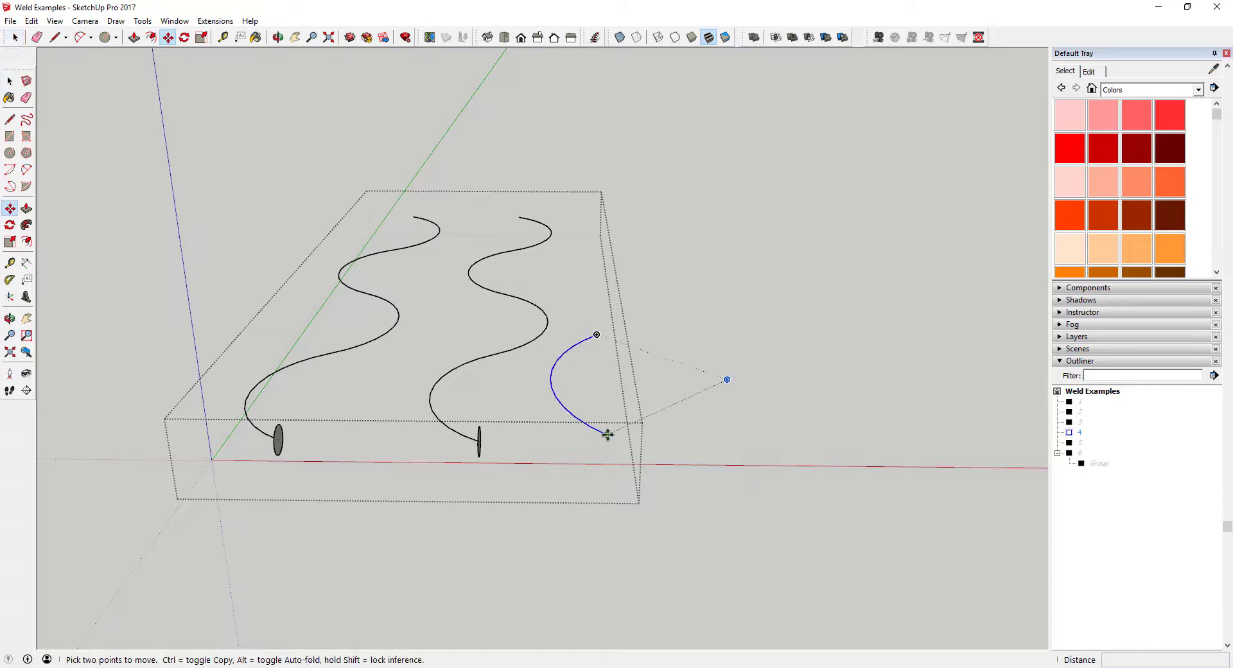
{"action": "left_click", "coordinate": [608, 436]}
{"action": "key", "text": "ctrl"}
{"action": "key", "text": "space"}
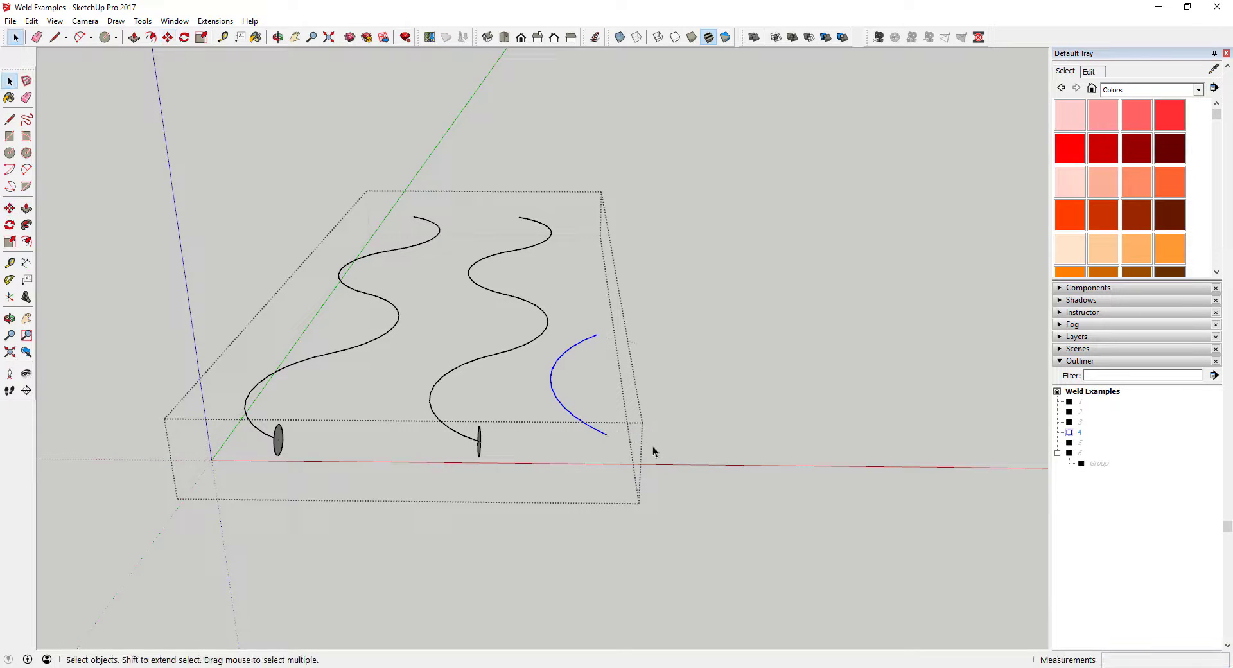
{"action": "key", "text": "m"}
{"action": "left_click", "coordinate": [608, 436]}
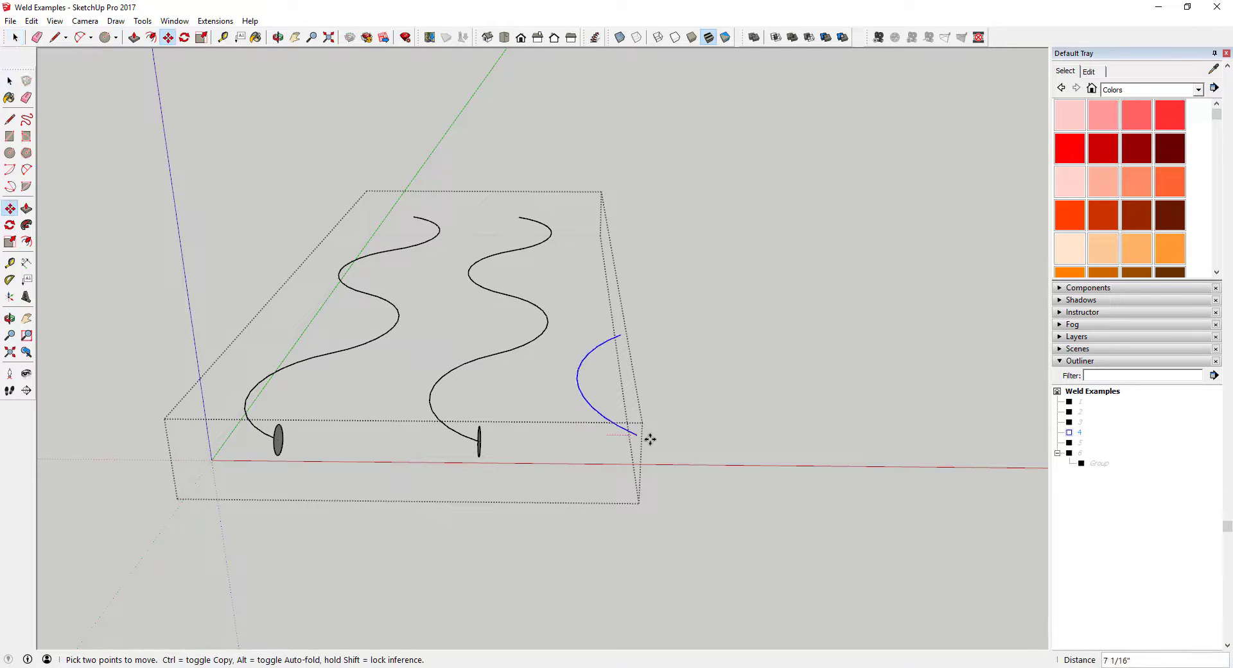
{"action": "key", "text": "space"}
{"action": "middle_click_drag", "start_coordinate": [688, 441], "coordinate": [668, 484]}
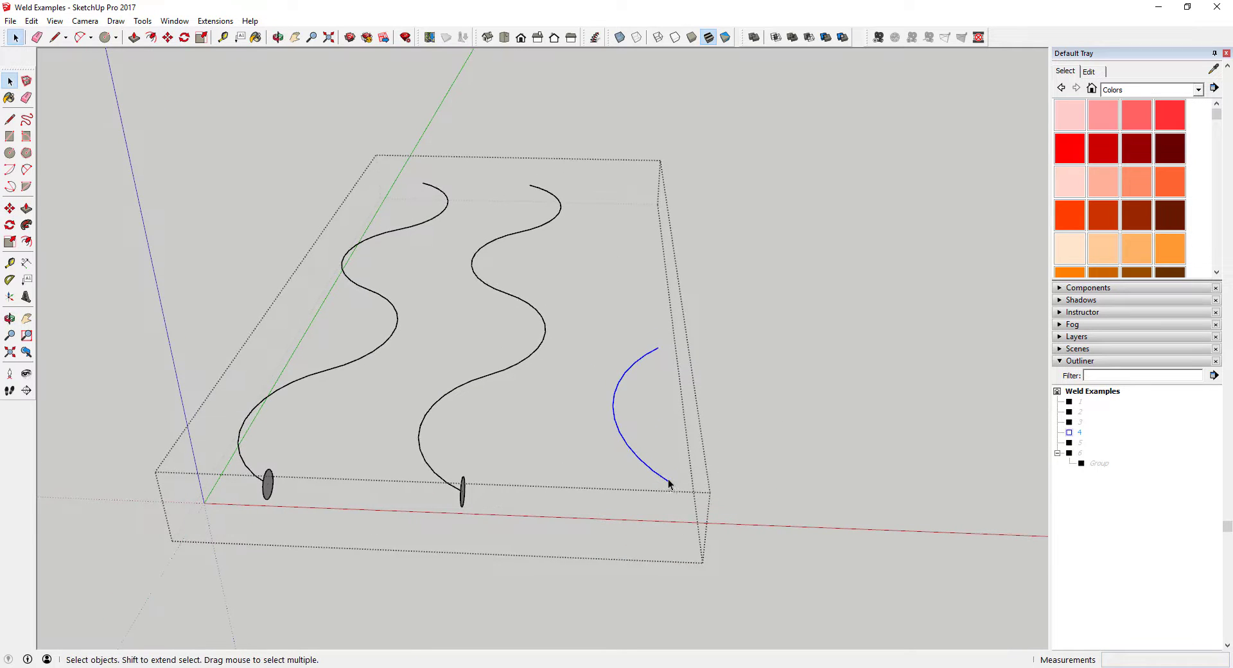
- Copy the arc to just beyond its far end and flip the copy with Scale so it bends the opposite way
{"action": "key", "text": "m"}
{"action": "key", "text": "ctrl"}
{"action": "left_click", "coordinate": [669, 483]}
{"action": "left_click", "coordinate": [657, 335]}
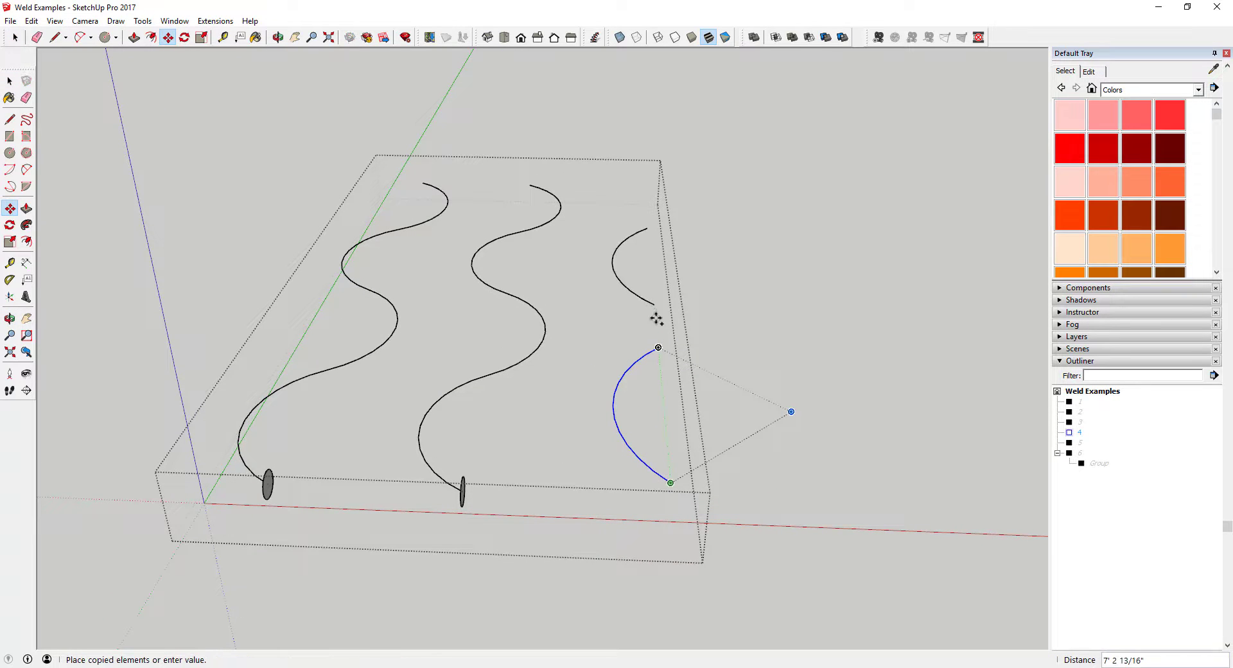
{"action": "key", "text": "s"}
{"action": "left_click_drag", "start_coordinate": [604, 286], "coordinate": [654, 290]}
- Move the flipped arc so its near endpoint joins the far endpoint of the first arc
{"action": "key", "text": "m"}
{"action": "left_click", "coordinate": [612, 334]}
{"action": "left_click", "coordinate": [658, 347]}
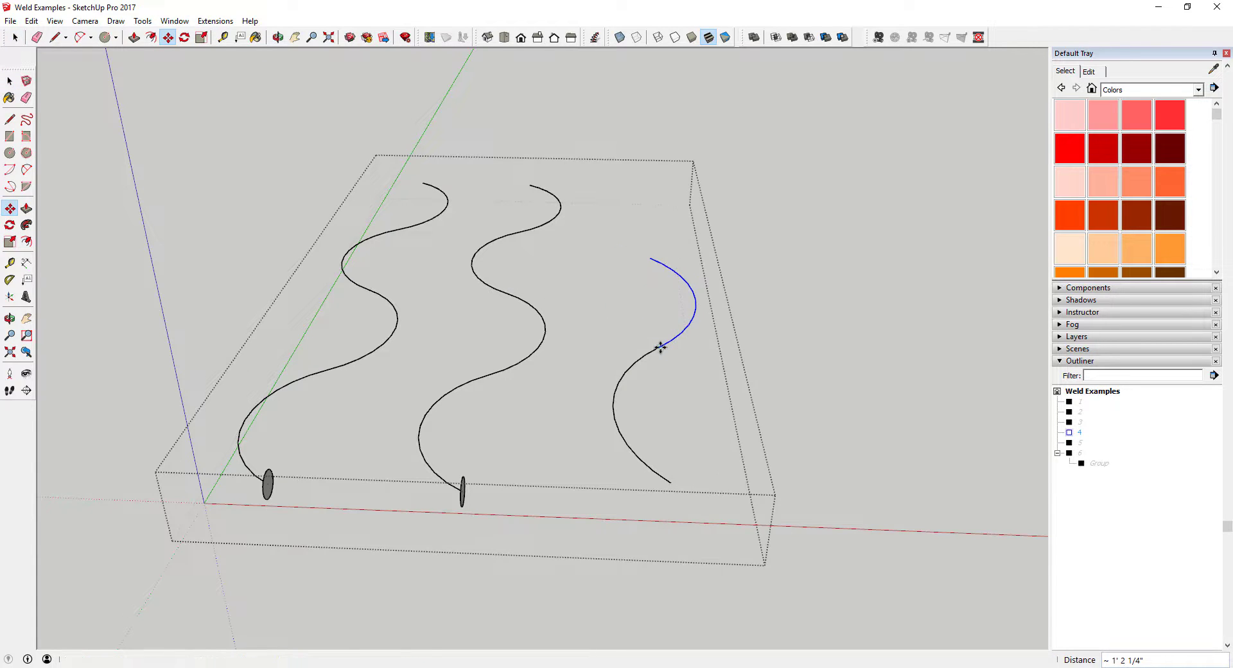
- Copy both connected arcs onto the far end of the pair to continue the wavy path
{"action": "key", "text": "space"}
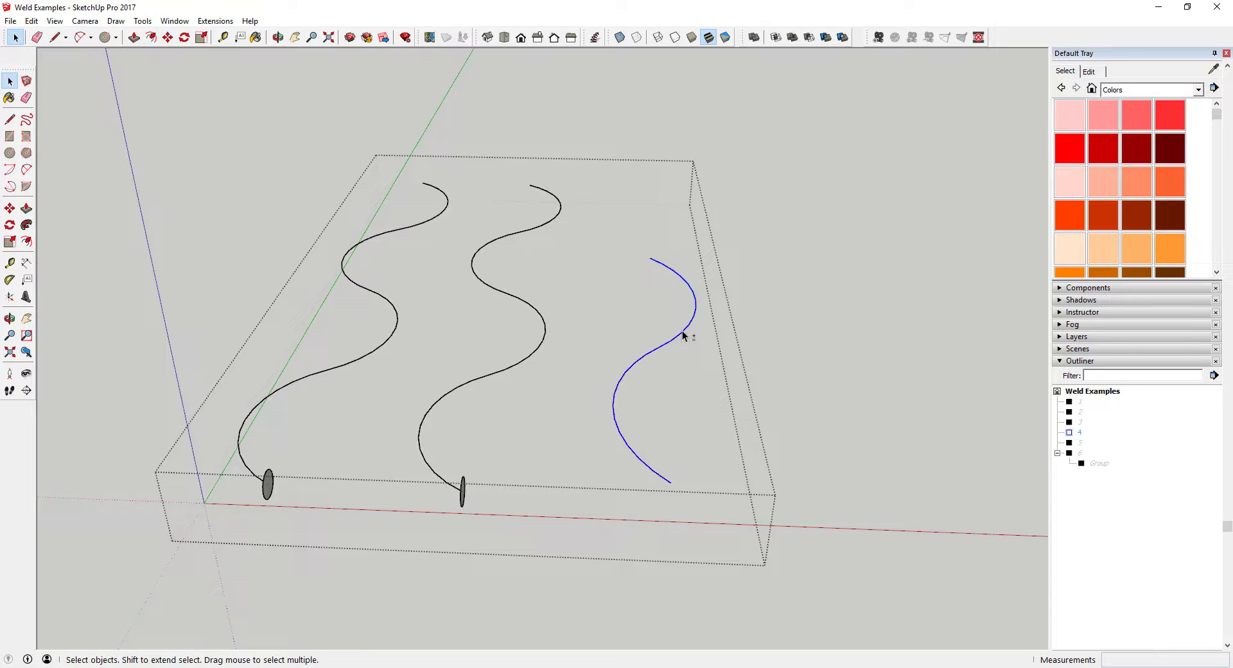
{"action": "key", "text": "m"}
{"action": "key", "text": "ctrl"}
{"action": "left_click", "coordinate": [671, 483]}
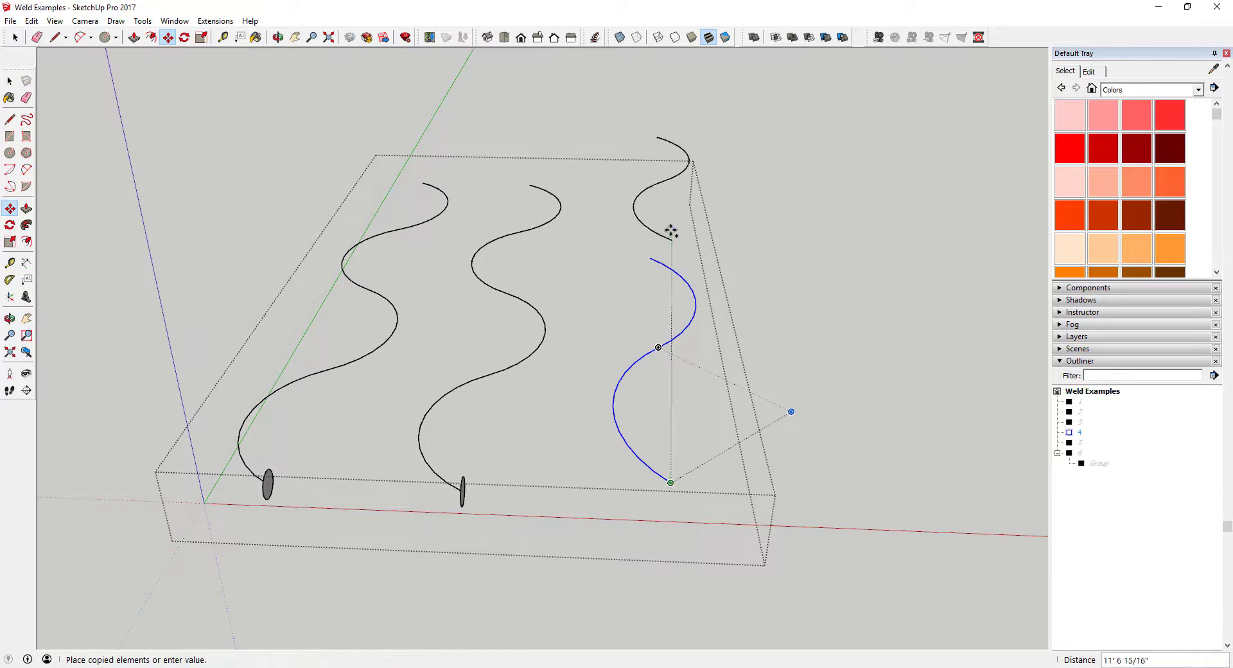
{"action": "left_click", "coordinate": [651, 256]}
{"action": "key", "text": "space"}
- Copy the circular face from the second curve onto the near endpoint of the new wavy path
{"action": "middle_click_drag", "start_coordinate": [683, 405], "coordinate": [383, 388]}
{"action": "key", "text": "m"}
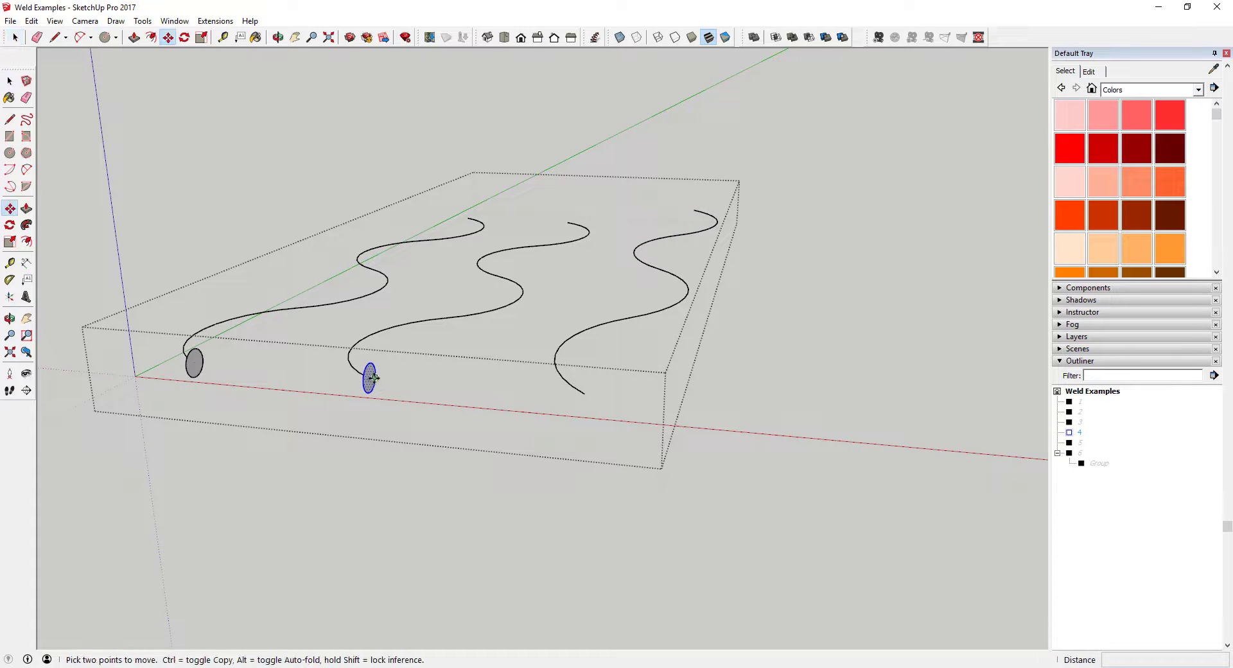
{"action": "key", "text": "ctrl"}
{"action": "left_click", "coordinate": [369, 378]}
{"action": "left_click", "coordinate": [584, 394]}
{"action": "key", "text": "space"}
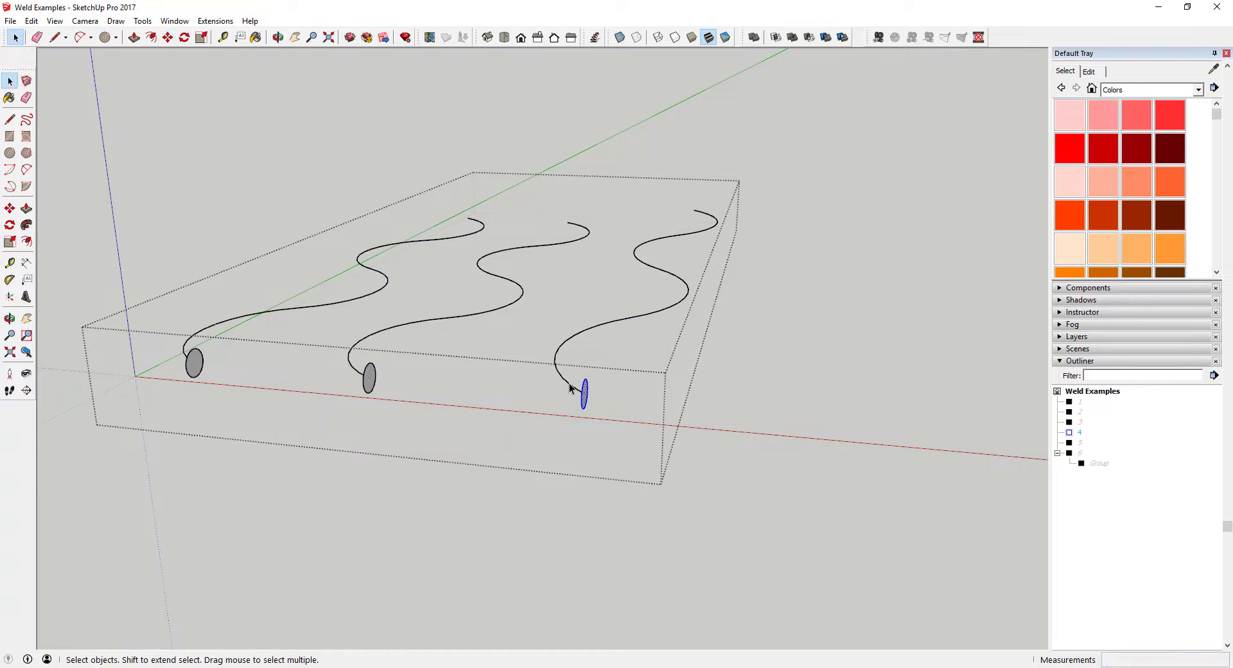
- Sweep the circle along the selected separate arcs of the new path with Follow Me, and undo the sweep
{"action": "left_click", "coordinate": [649, 267], "text": "shift"}
{"action": "left_click", "coordinate": [27, 225]}
{"action": "left_click", "coordinate": [583, 401]}
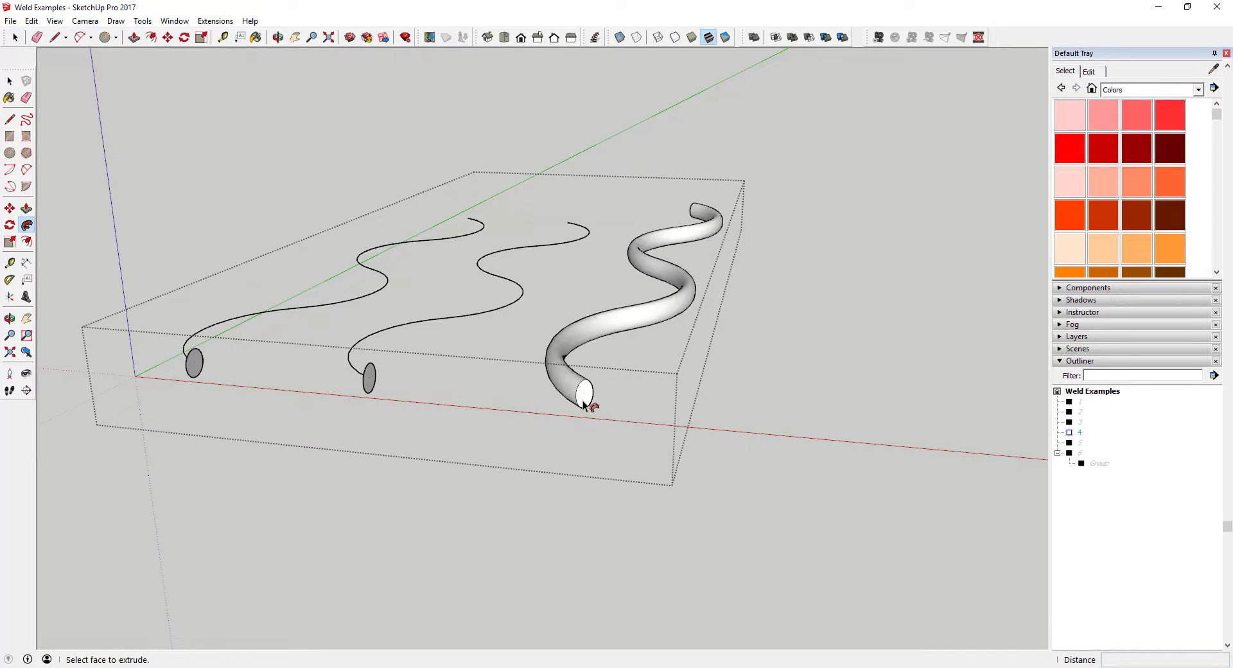
{"action": "middle_click_drag", "start_coordinate": [525, 398], "coordinate": [586, 394]}
{"action": "key", "text": "ctrl+z"}
{"action": "key", "text": "space"}
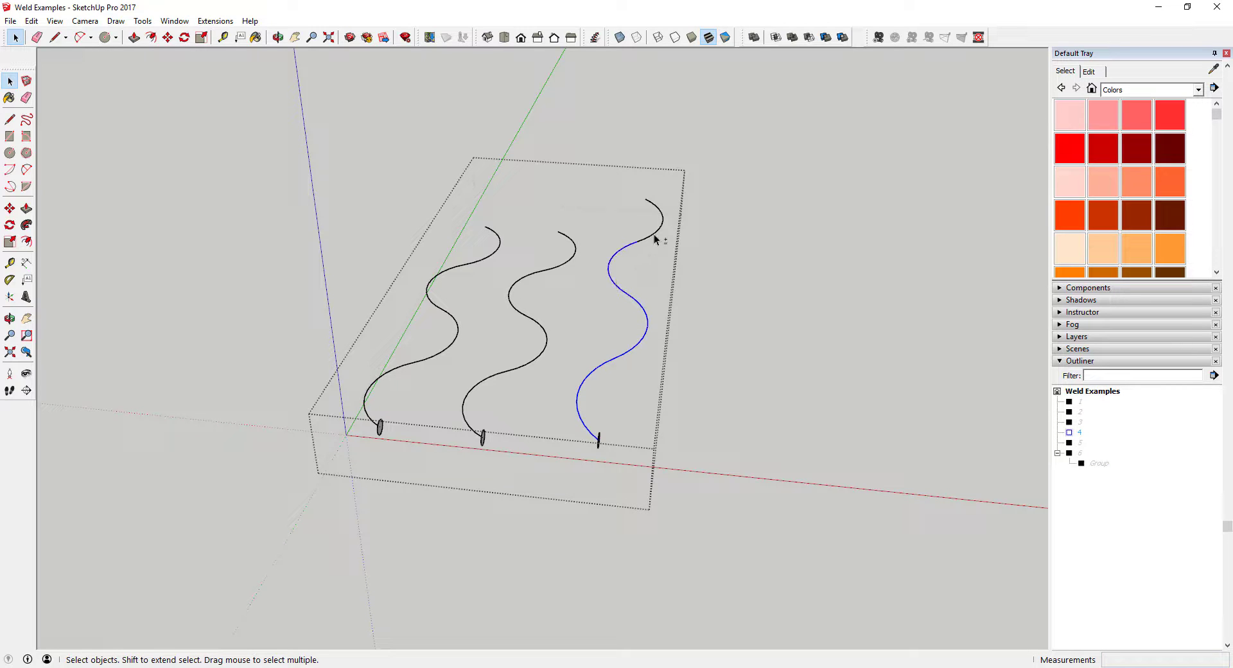
- Weld the selected arcs of the new wavy path into one curve and check it by selecting it
{"action": "left_click", "coordinate": [215, 21]}
{"action": "left_click", "coordinate": [234, 49]}
{"action": "left_click", "coordinate": [718, 357]}
{"action": "left_click", "coordinate": [639, 346]}
{"action": "double_click", "coordinate": [626, 355]}
{"action": "left_click", "coordinate": [627, 356]}
- Sweep the circle along the welded third curve with Follow Me, and undo the sweep
{"action": "scroll", "coordinate": [624, 417], "scroll_direction": "up", "scroll_amount": 5}
{"action": "middle_click_drag", "start_coordinate": [624, 420], "coordinate": [330, 183]}
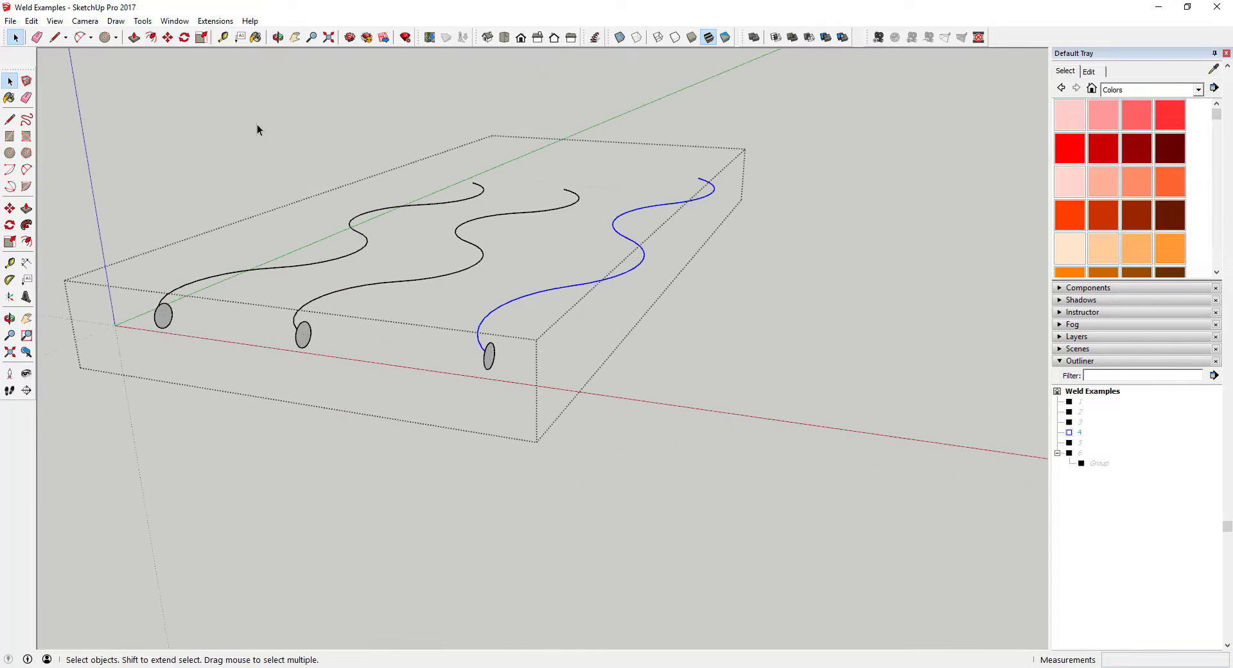
{"action": "left_click", "coordinate": [26, 224]}
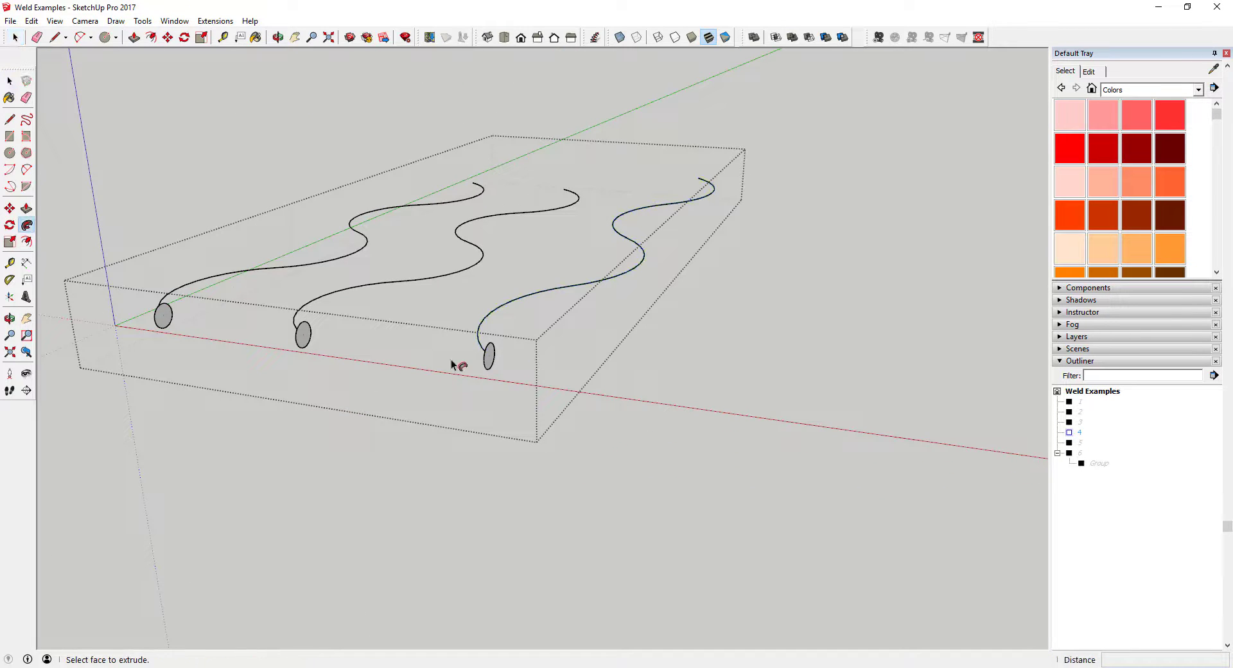
{"action": "left_click", "coordinate": [489, 357]}
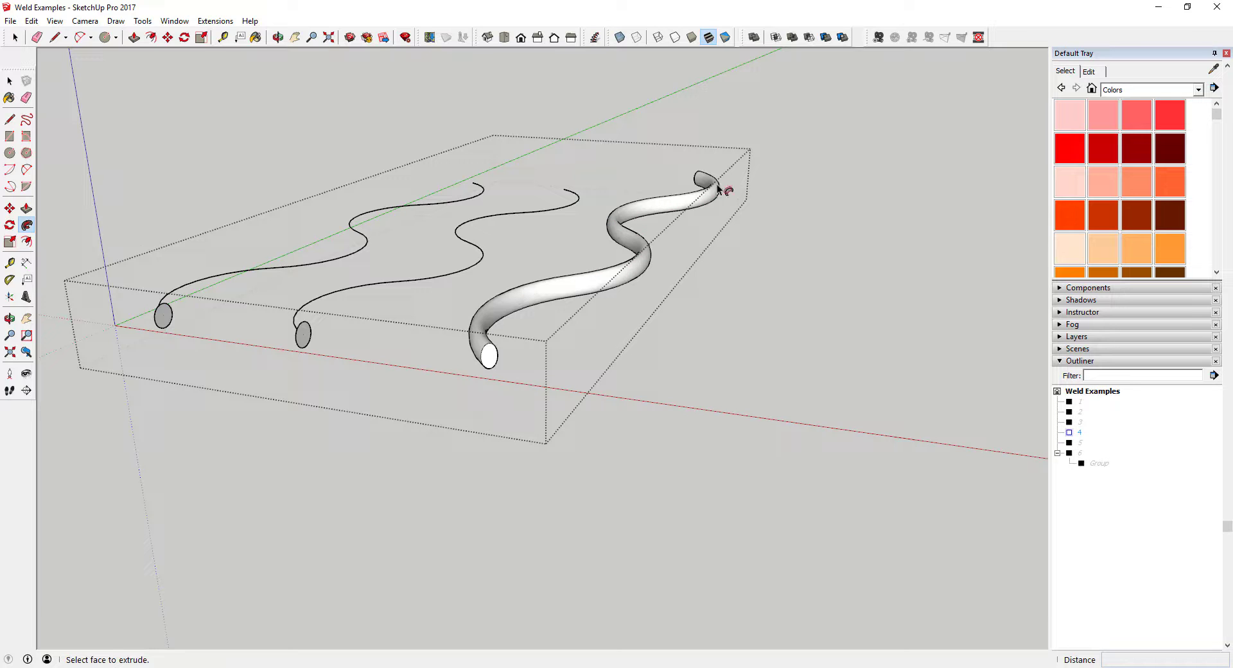
{"action": "key", "text": "space"}
{"action": "key", "text": "ctrl+z"}
- Select the middle curve and individual segments of the first curve to compare how their edges are joined
{"action": "scroll", "coordinate": [492, 293], "scroll_direction": "down", "scroll_amount": 3}
{"action": "scroll", "coordinate": [497, 334], "scroll_direction": "up", "scroll_amount": 5}
{"action": "scroll", "coordinate": [497, 334], "scroll_direction": "down", "scroll_amount": 3}
{"action": "middle_click_drag", "start_coordinate": [558, 311], "coordinate": [589, 322]}
{"action": "left_click", "coordinate": [591, 316]}
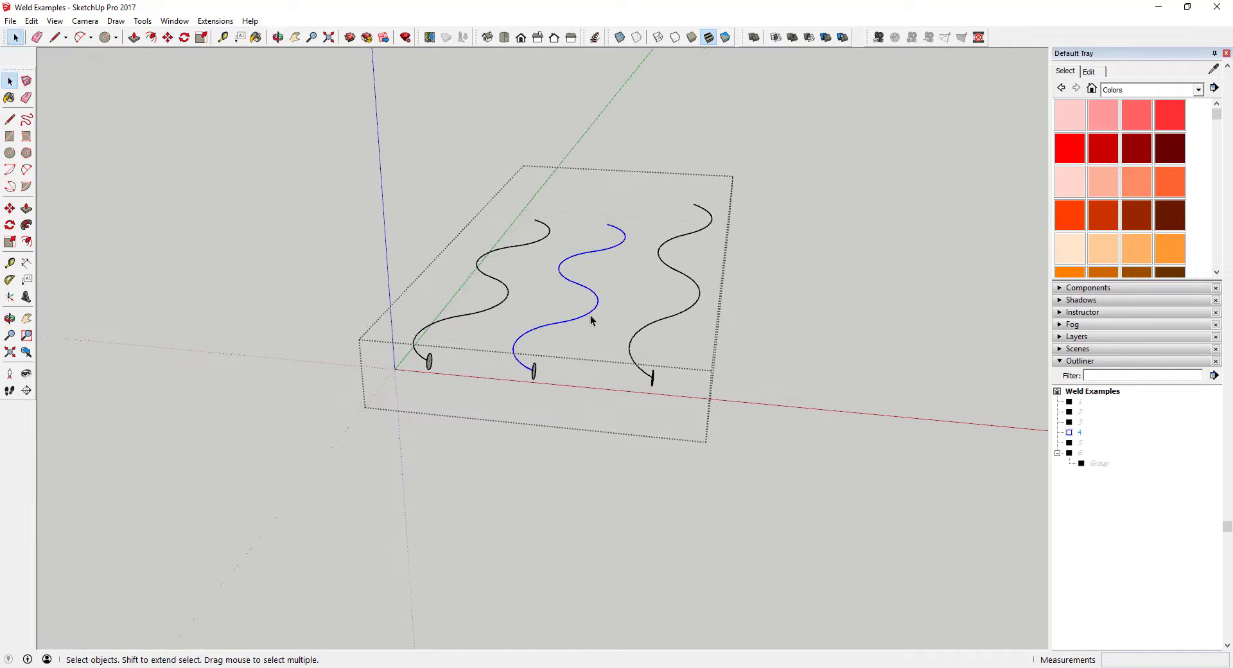
{"action": "scroll", "coordinate": [499, 322], "scroll_direction": "up", "scroll_amount": 4}
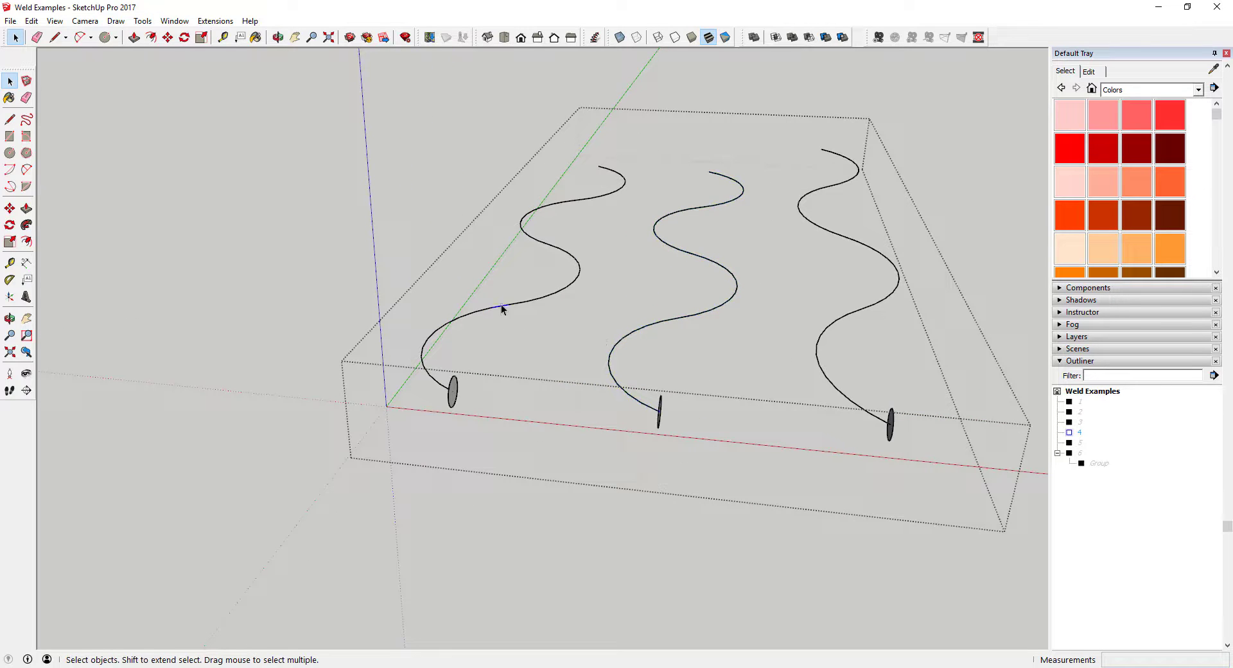
{"action": "scroll", "coordinate": [559, 322], "scroll_direction": "down", "scroll_amount": 2}
{"action": "middle_click_drag", "start_coordinate": [559, 321], "coordinate": [644, 316]}
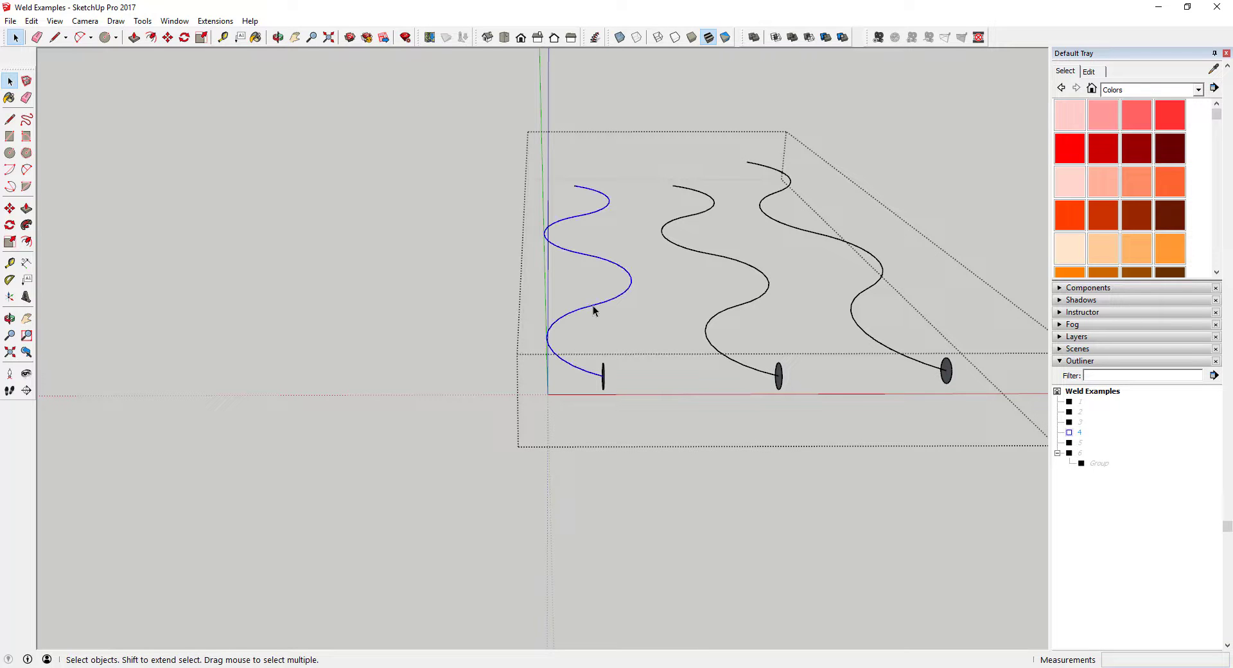
{"action": "middle_click_drag", "start_coordinate": [594, 310], "coordinate": [585, 441]}
{"action": "scroll", "coordinate": [542, 294], "scroll_direction": "up", "scroll_amount": 2}
{"action": "scroll", "coordinate": [585, 441], "scroll_direction": "up", "scroll_amount": 4}
{"action": "scroll", "coordinate": [585, 441], "scroll_direction": "down", "scroll_amount": 4}
{"action": "scroll", "coordinate": [556, 479], "scroll_direction": "up", "scroll_amount": 4}
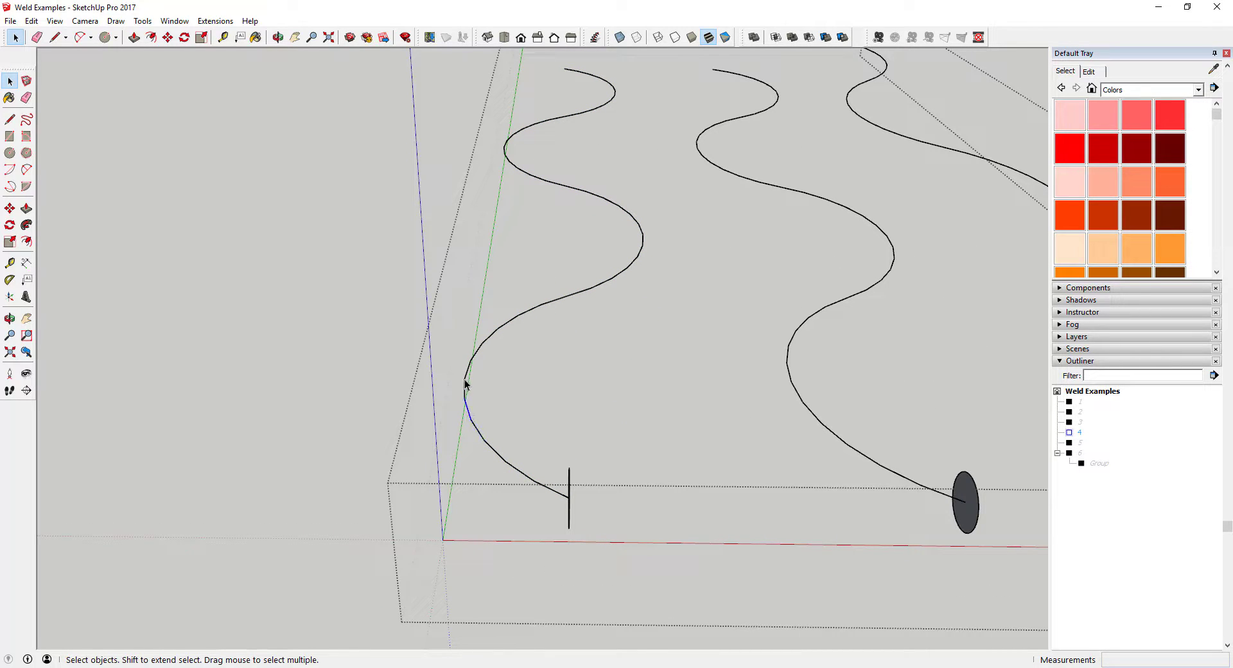
{"action": "left_click", "coordinate": [473, 357]}
- Sweep the first curve's circle along all of its separate segments with Follow Me and examine the pipe's surface
{"action": "scroll", "coordinate": [618, 415], "scroll_direction": "down", "scroll_amount": 4}
{"action": "middle_click_drag", "start_coordinate": [608, 460], "coordinate": [378, 303]}
{"action": "scroll", "coordinate": [379, 303], "scroll_direction": "up", "scroll_amount": 3}
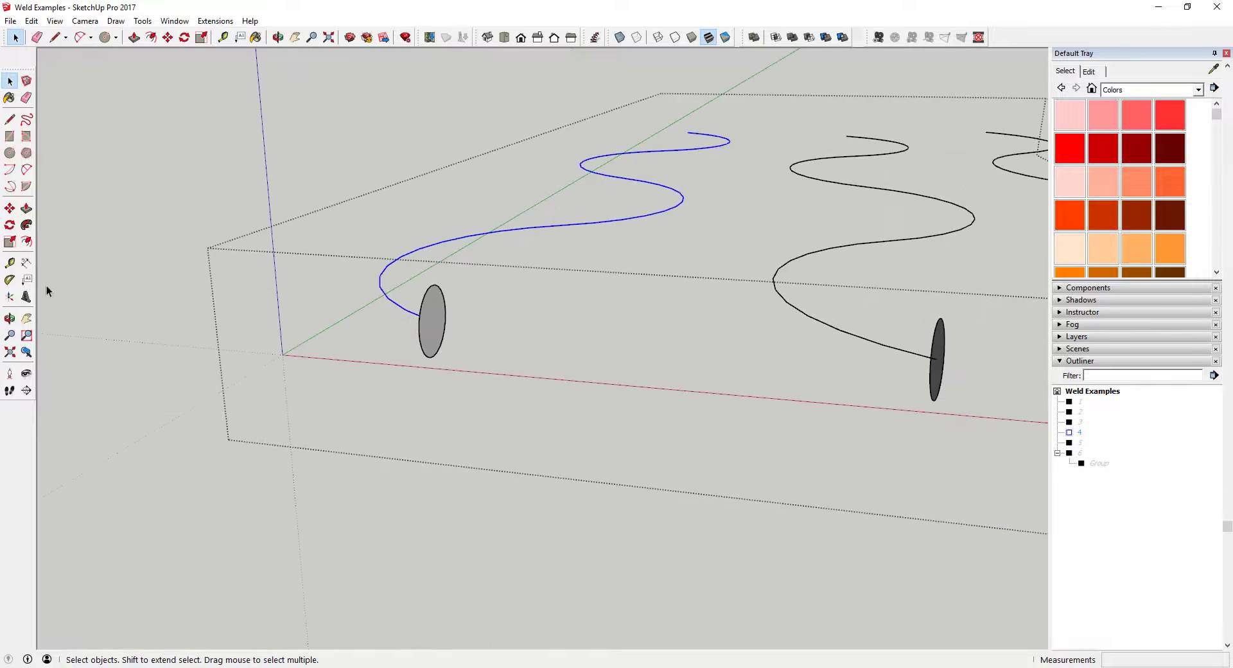
{"action": "left_click", "coordinate": [26, 225]}
{"action": "left_click", "coordinate": [433, 318]}
{"action": "middle_click_drag", "start_coordinate": [476, 373], "coordinate": [705, 518]}
{"action": "scroll", "coordinate": [468, 341], "scroll_direction": "down", "scroll_amount": 3}
{"action": "scroll", "coordinate": [501, 393], "scroll_direction": "up", "scroll_amount": 3}
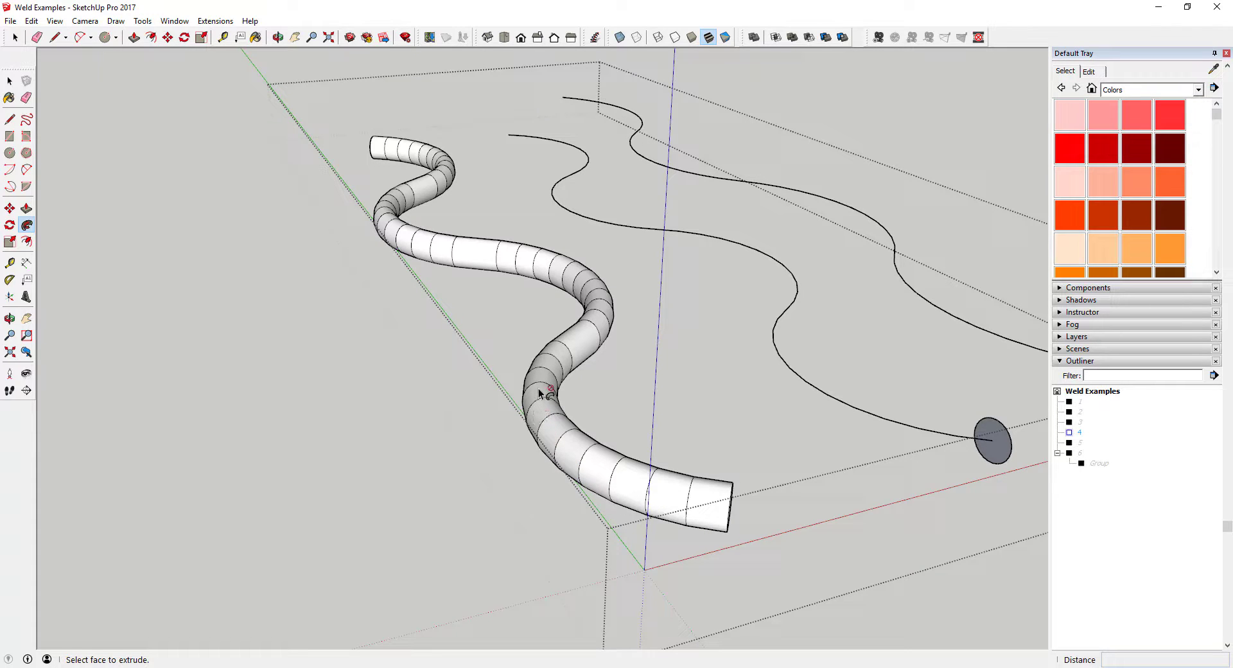
- Sweep the middle circle along its welded curve with Follow Me and compare its surface with the first pipe
{"action": "key", "text": "e"}
{"action": "key", "text": "space"}
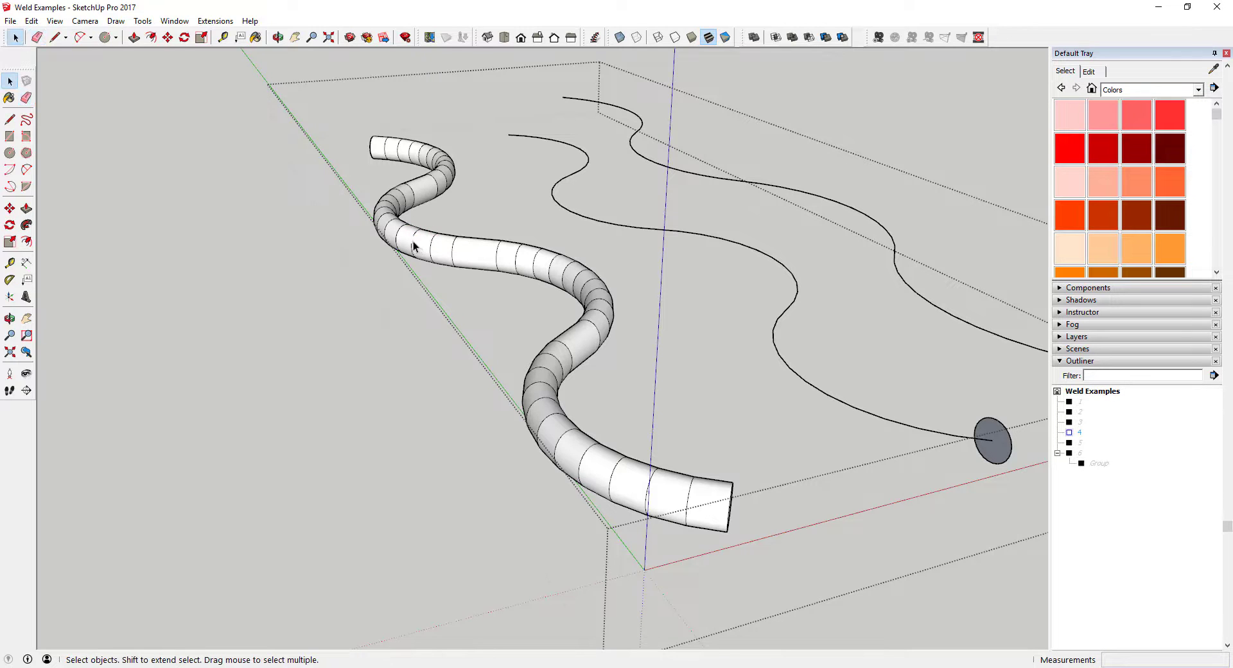
{"action": "scroll", "coordinate": [416, 247], "scroll_direction": "up", "scroll_amount": 3}
{"action": "scroll", "coordinate": [622, 500], "scroll_direction": "down", "scroll_amount": 5}
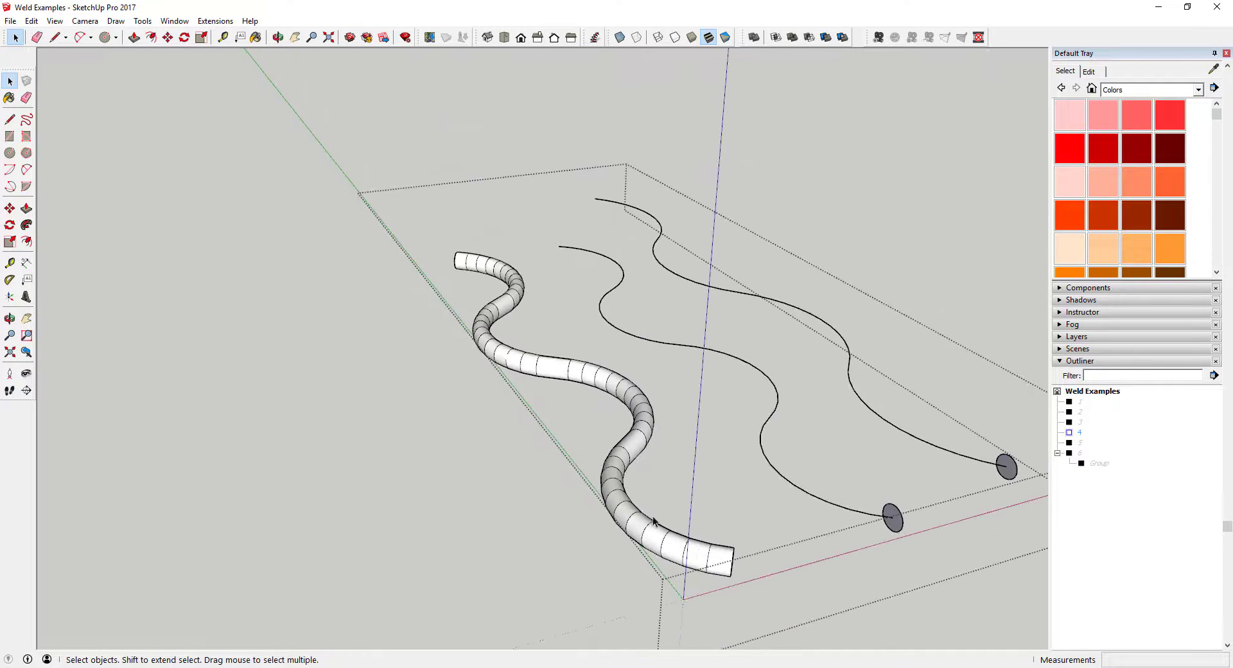
{"action": "middle_click_drag", "start_coordinate": [716, 563], "coordinate": [591, 487]}
{"action": "scroll", "coordinate": [487, 422], "scroll_direction": "down", "scroll_amount": 4}
{"action": "left_click", "coordinate": [650, 464]}
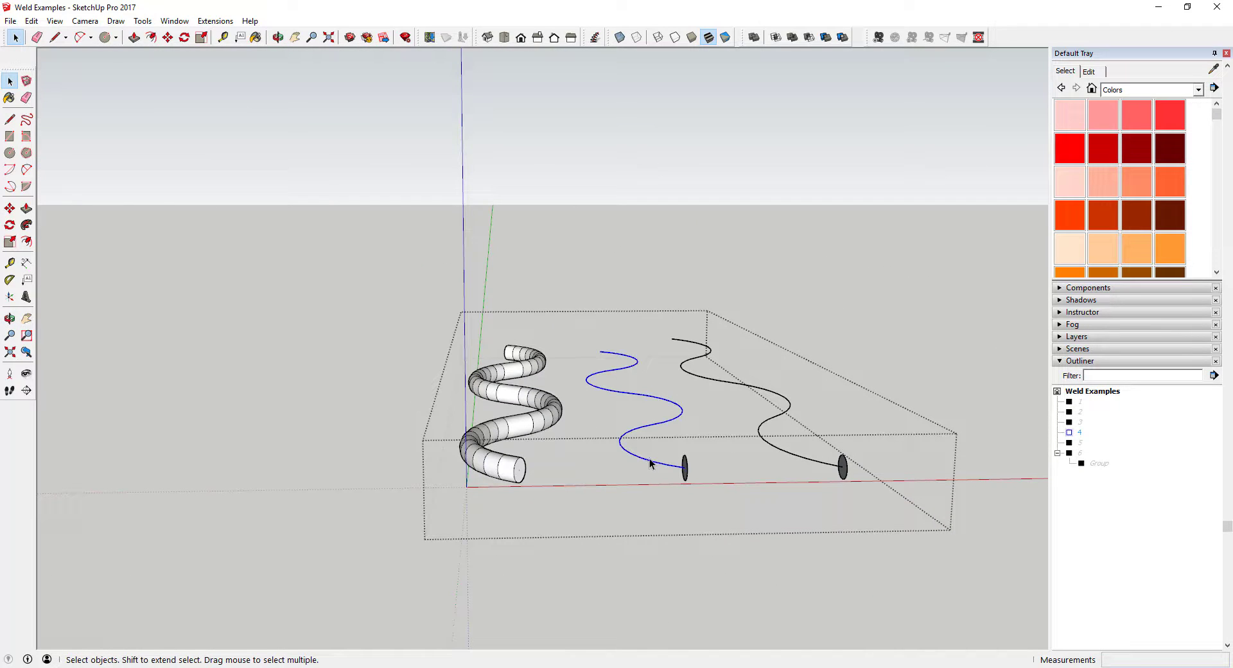
{"action": "middle_click_drag", "start_coordinate": [695, 476], "coordinate": [113, 212]}
{"action": "left_click", "coordinate": [27, 224]}
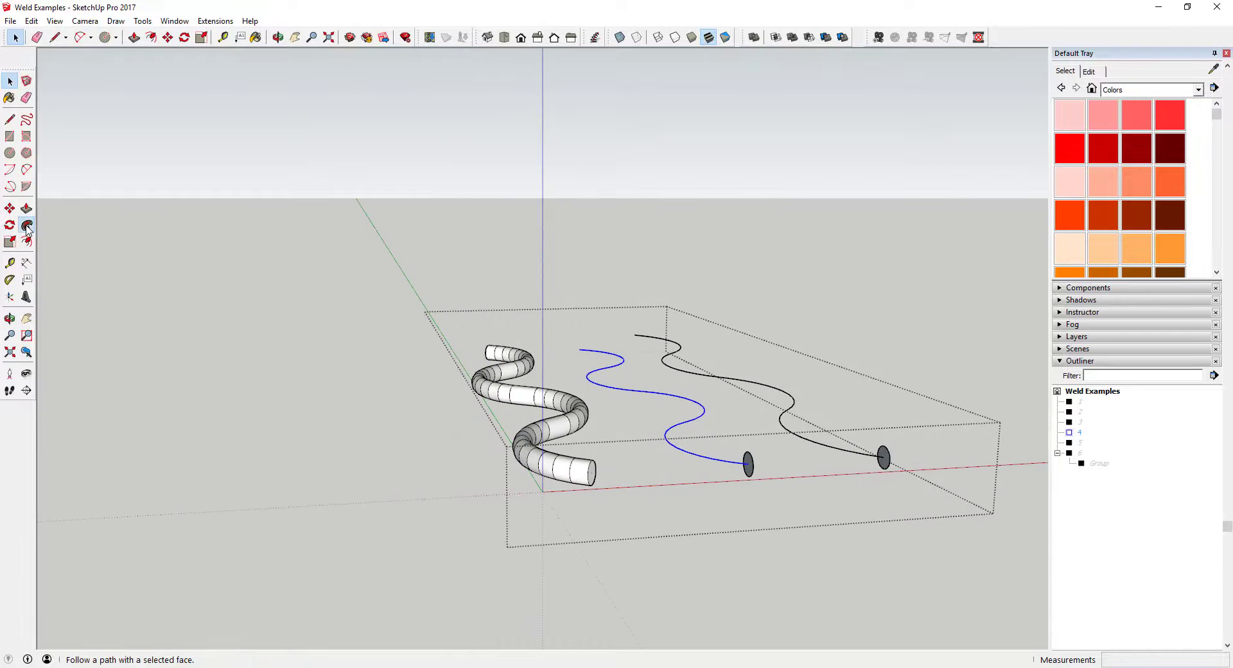
{"action": "left_click", "coordinate": [748, 474]}
{"action": "scroll", "coordinate": [651, 441], "scroll_direction": "up", "scroll_amount": 3}
{"action": "mouse_move", "coordinate": [706, 434]}
{"action": "middle_mouse_down"}
{"action": "mouse_move", "coordinate": [553, 427]}
{"action": "mouse_move", "coordinate": [598, 449]}
{"action": "mouse_move", "coordinate": [635, 377]}
{"action": "mouse_move", "coordinate": [473, 449]}
{"action": "mouse_move", "coordinate": [693, 468]}
{"action": "mouse_move", "coordinate": [695, 406]}
{"action": "middle_mouse_up"}
{"action": "scroll", "coordinate": [636, 377], "scroll_direction": "down", "scroll_amount": 5}
{"action": "key", "text": "space"}
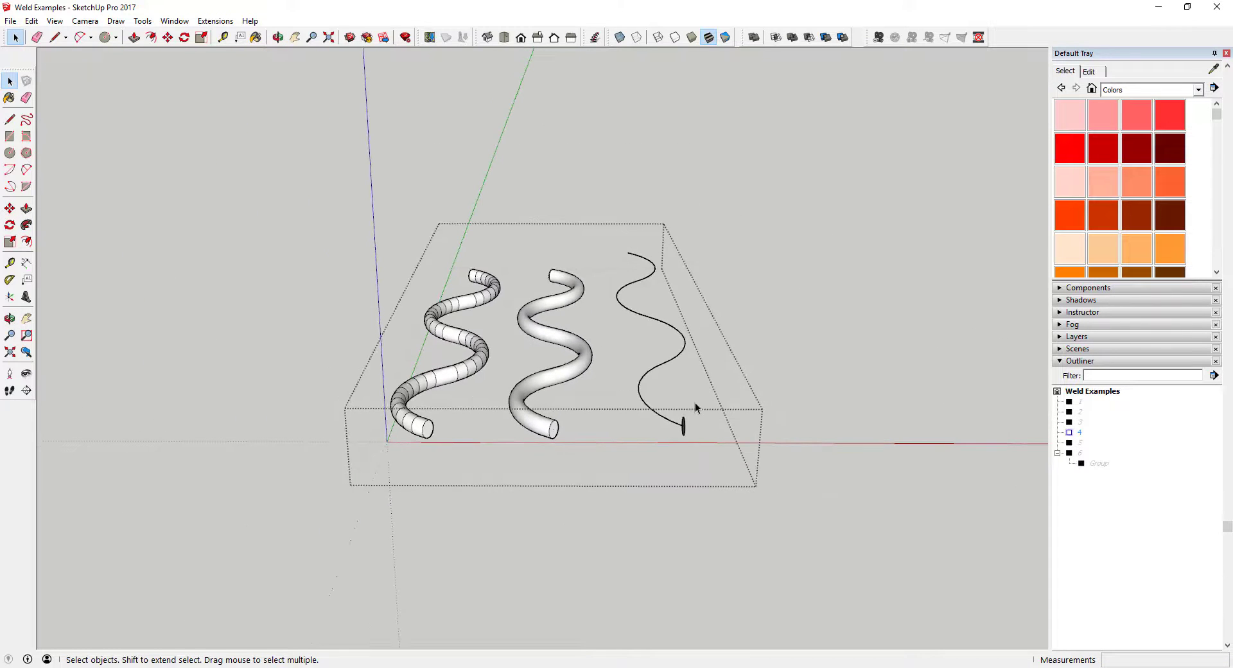
- Hide group 4, unhide group 5 and open it for editing
{"action": "right_click", "coordinate": [1081, 447]}
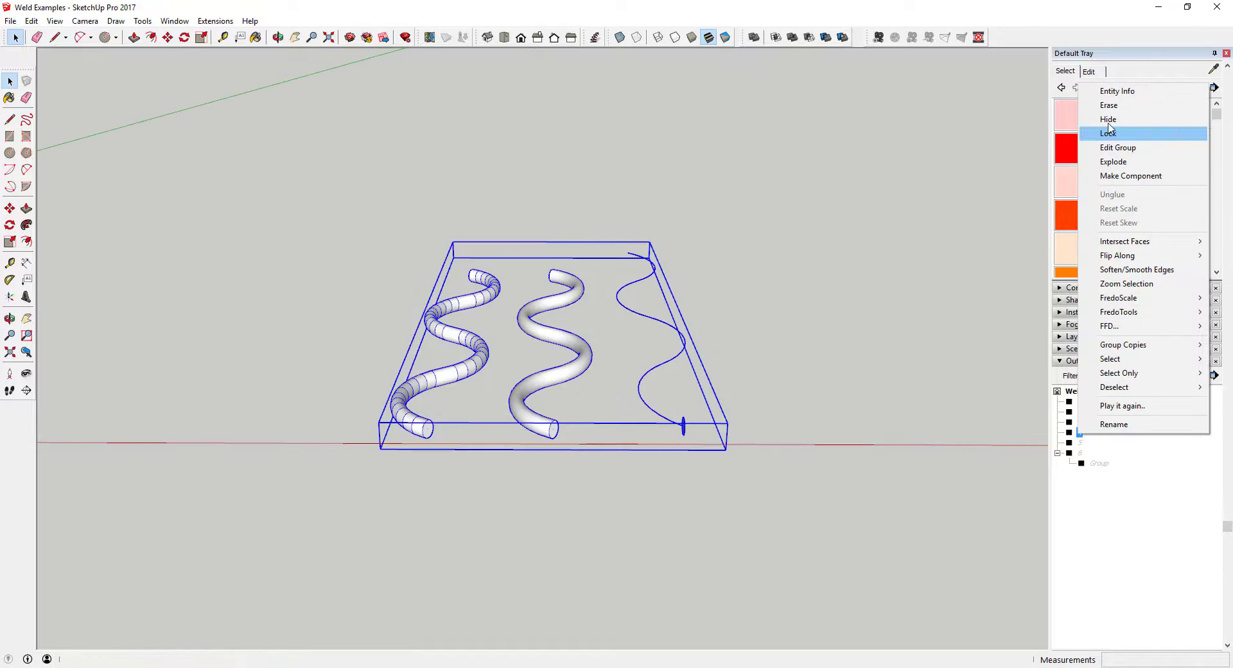
{"action": "left_click", "coordinate": [1101, 120]}
{"action": "right_click", "coordinate": [1080, 444]}
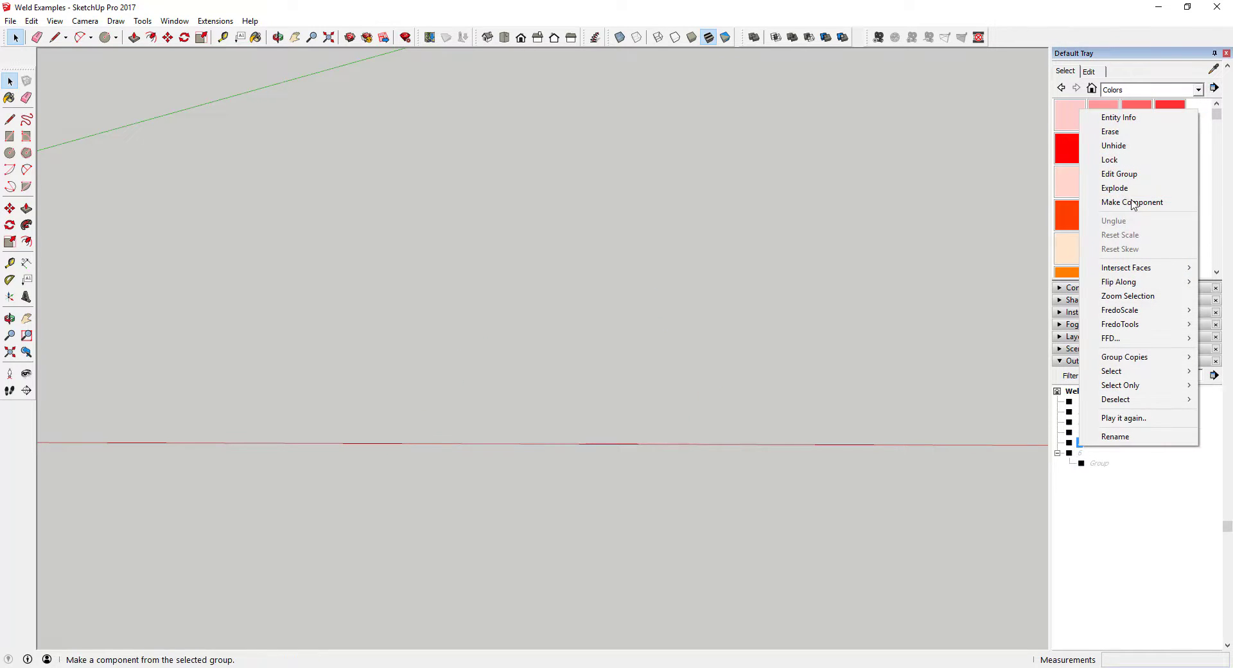
{"action": "left_click", "coordinate": [1109, 143]}
{"action": "middle_click_drag", "start_coordinate": [650, 414], "coordinate": [631, 450]}
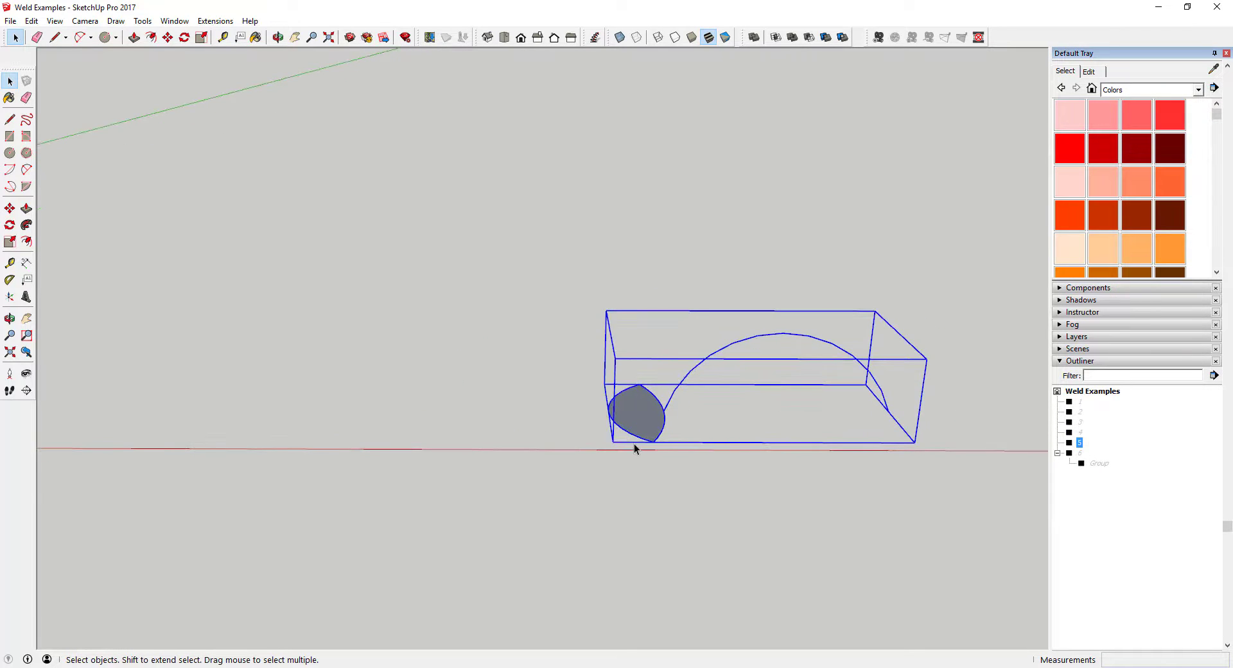
{"action": "left_click", "coordinate": [578, 415]}
{"action": "middle_click_drag", "start_coordinate": [578, 415], "coordinate": [712, 417]}
{"action": "scroll", "coordinate": [543, 420], "scroll_direction": "up", "scroll_amount": 2}
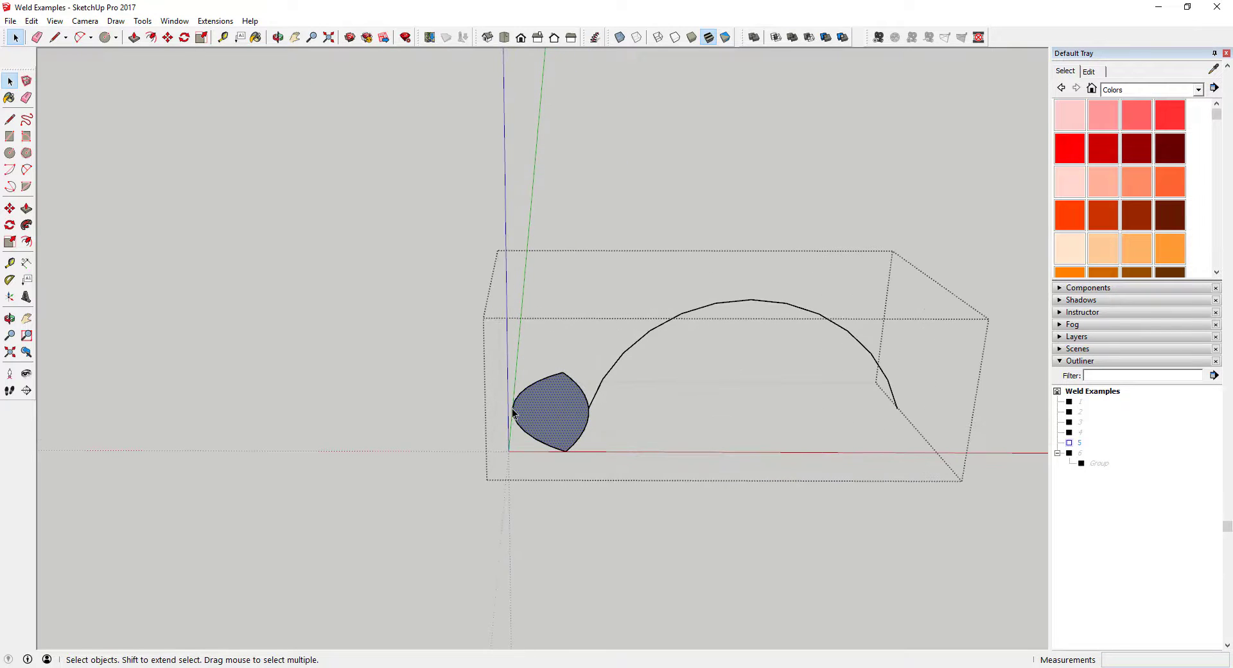
- Sweep the pointed profile along the arched path with Follow Me and inspect the resulting surface
{"action": "middle_click_drag", "start_coordinate": [560, 418], "coordinate": [670, 428]}
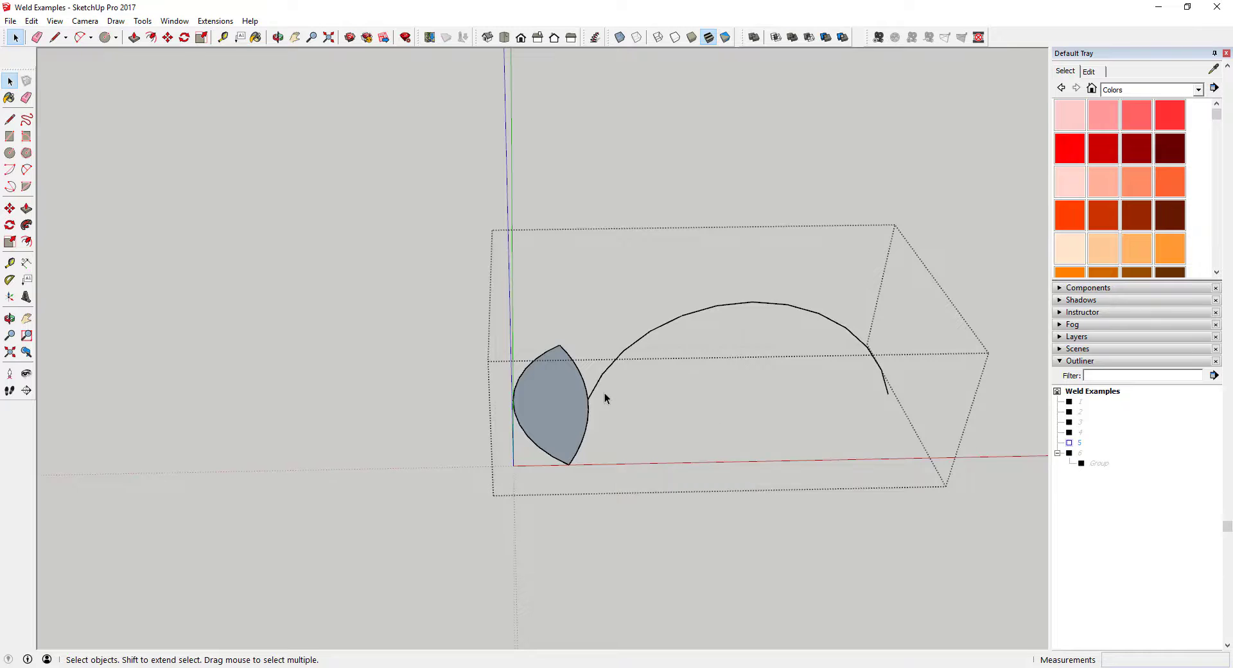
{"action": "scroll", "coordinate": [620, 400], "scroll_direction": "up", "scroll_amount": 2}
{"action": "scroll", "coordinate": [507, 391], "scroll_direction": "down", "scroll_amount": 3}
{"action": "scroll", "coordinate": [386, 405], "scroll_direction": "up", "scroll_amount": 4}
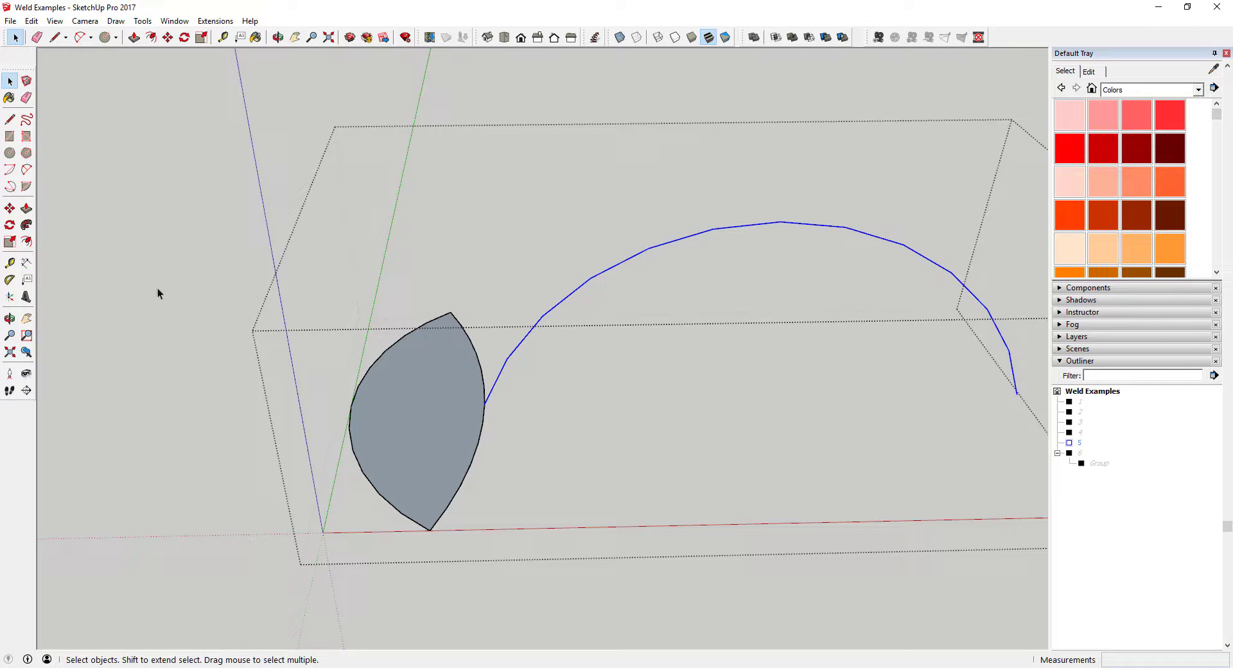
{"action": "scroll", "coordinate": [537, 321], "scroll_direction": "down", "scroll_amount": 3}
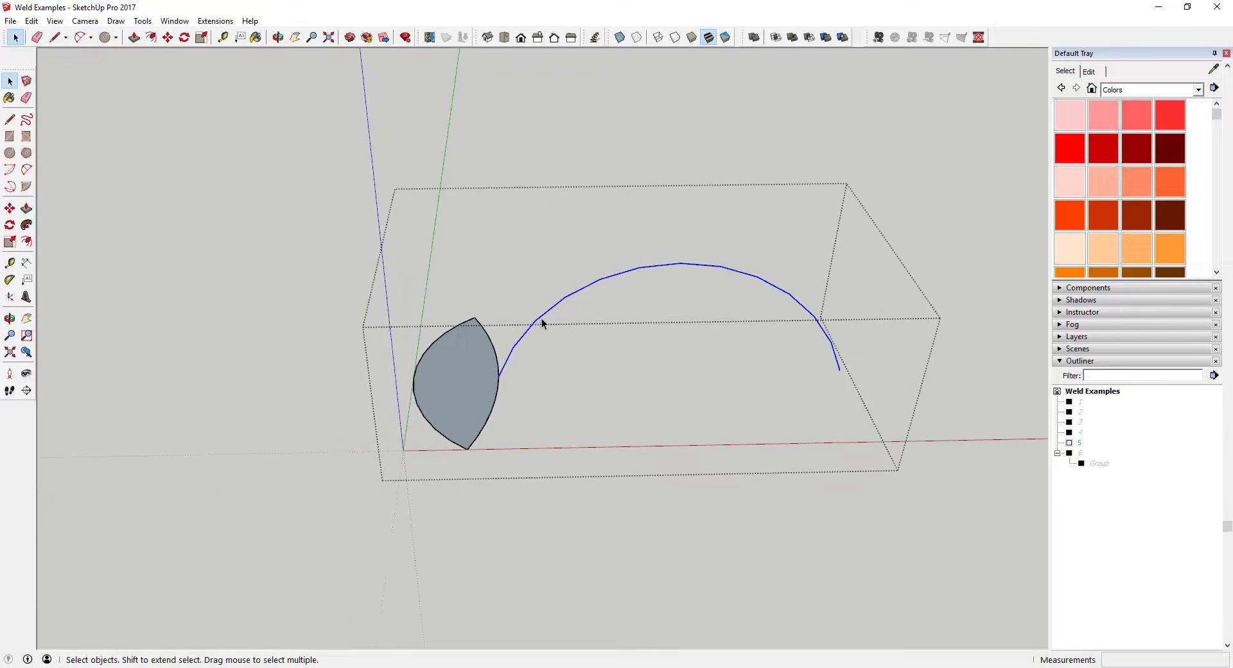
{"action": "left_click", "coordinate": [26, 225]}
{"action": "left_click", "coordinate": [472, 389]}
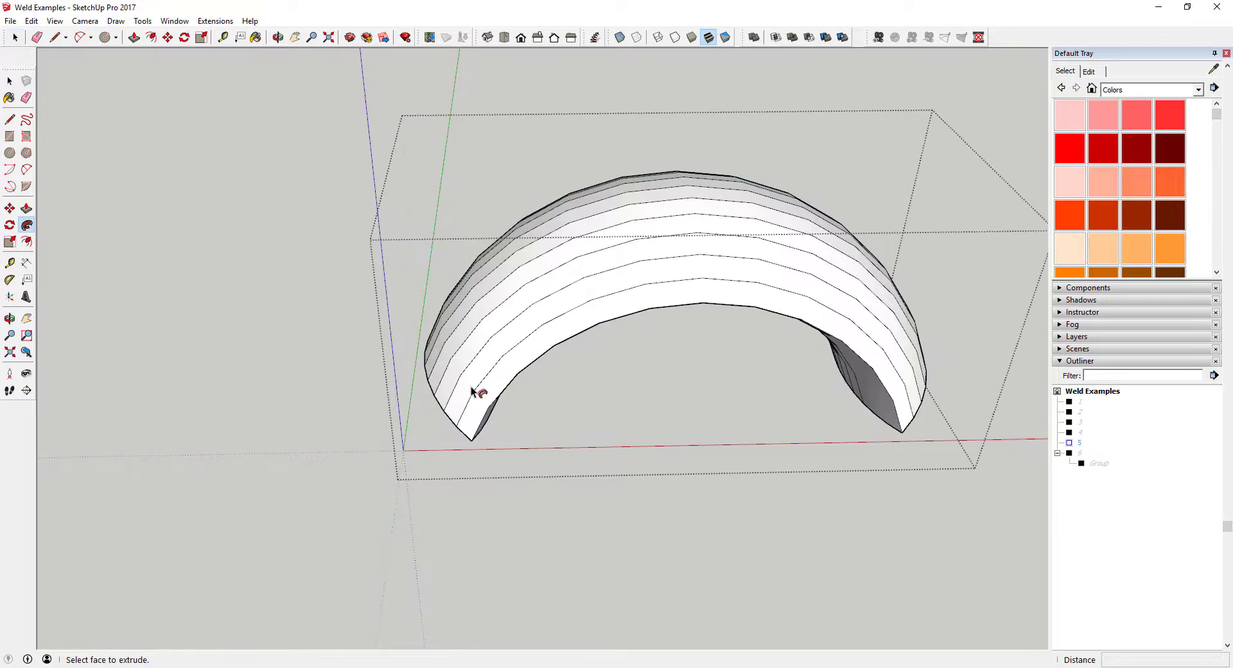
{"action": "middle_click_drag", "start_coordinate": [430, 305], "coordinate": [716, 203]}
- Undo the sweep and place two copies of the profile and arched path along the red axis
{"action": "key", "text": "o"}
{"action": "middle_click_drag", "start_coordinate": [471, 319], "coordinate": [203, 427]}
{"action": "key", "text": "space"}
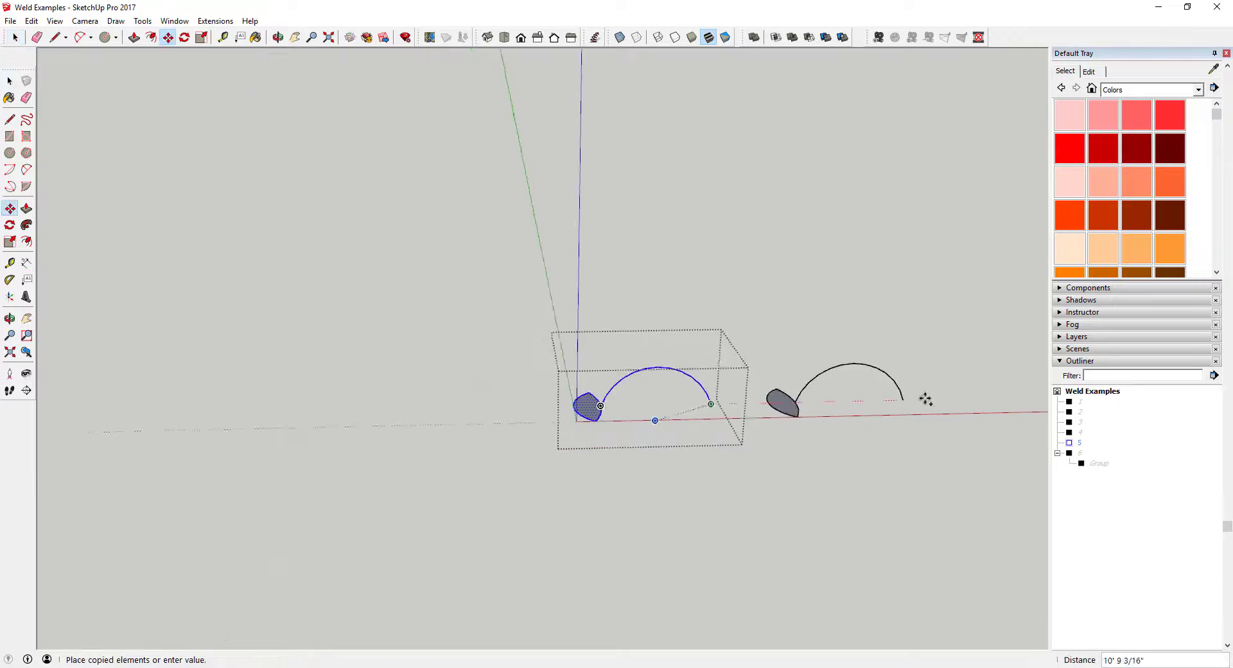
{"action": "left_click", "coordinate": [652, 279]}
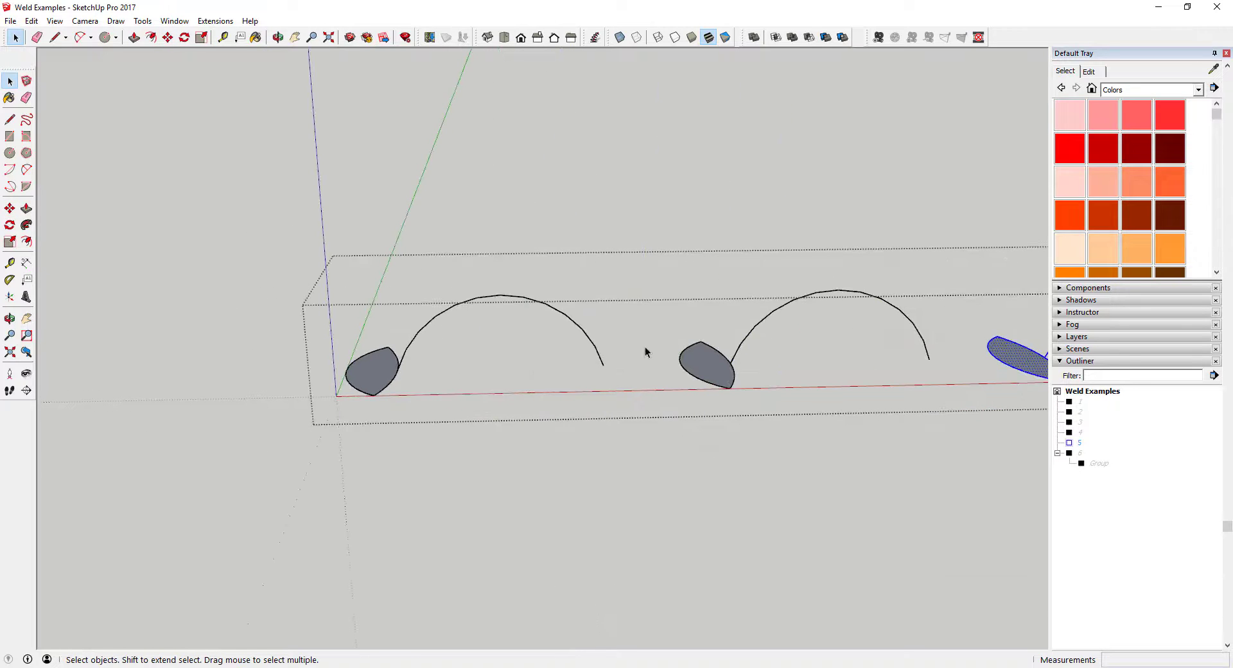
- Sweep the first unwelded profile along its arched path with Follow Me and inspect the arch from both sides
{"action": "left_click", "coordinate": [26, 225]}
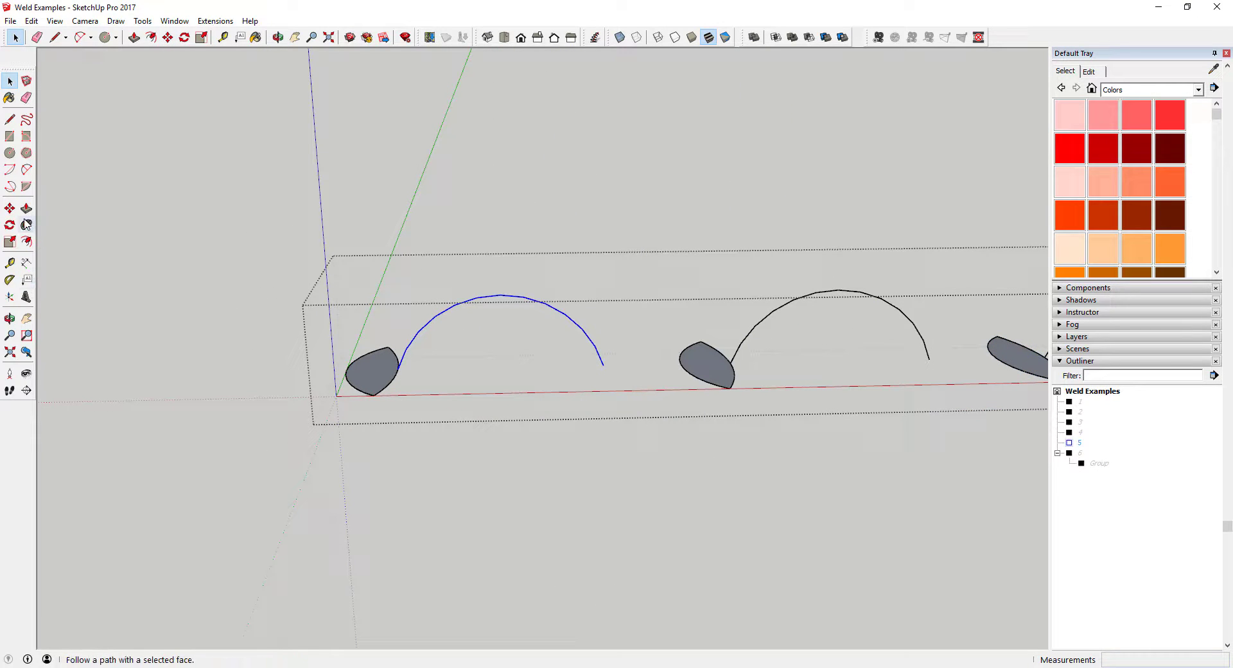
{"action": "left_click", "coordinate": [363, 372]}
{"action": "middle_click_drag", "start_coordinate": [381, 360], "coordinate": [454, 319]}
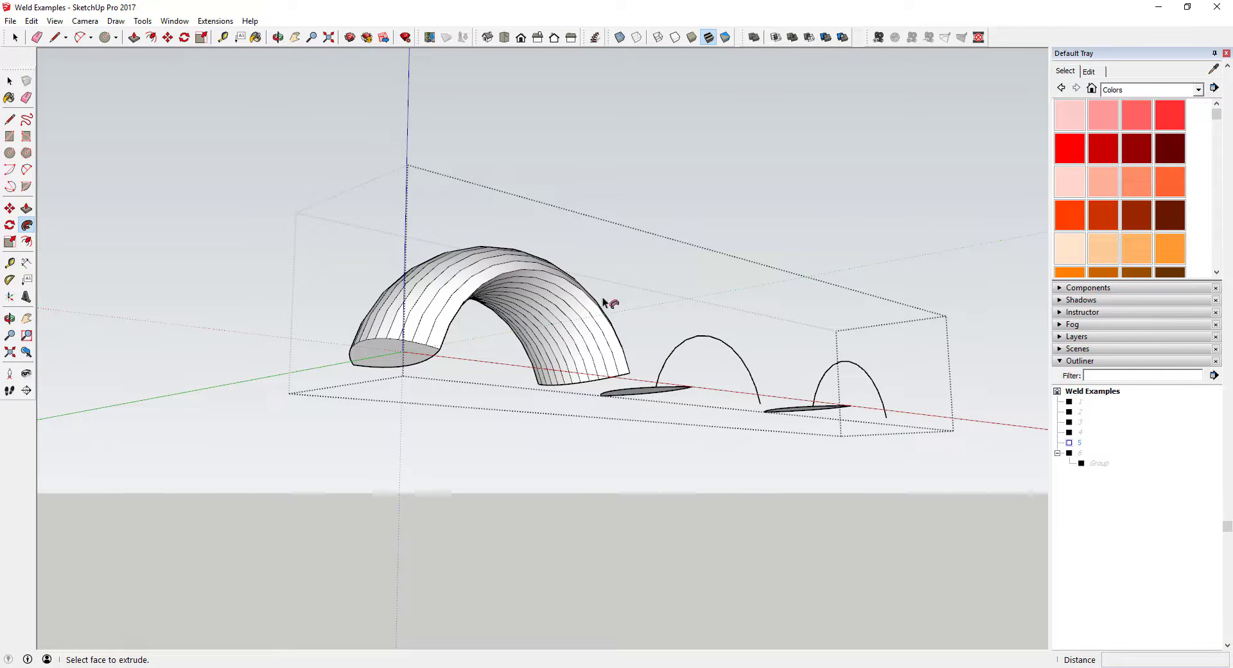
{"action": "scroll", "coordinate": [628, 358], "scroll_direction": "down", "scroll_amount": 2}
{"action": "middle_click_drag", "start_coordinate": [628, 358], "coordinate": [484, 394]}
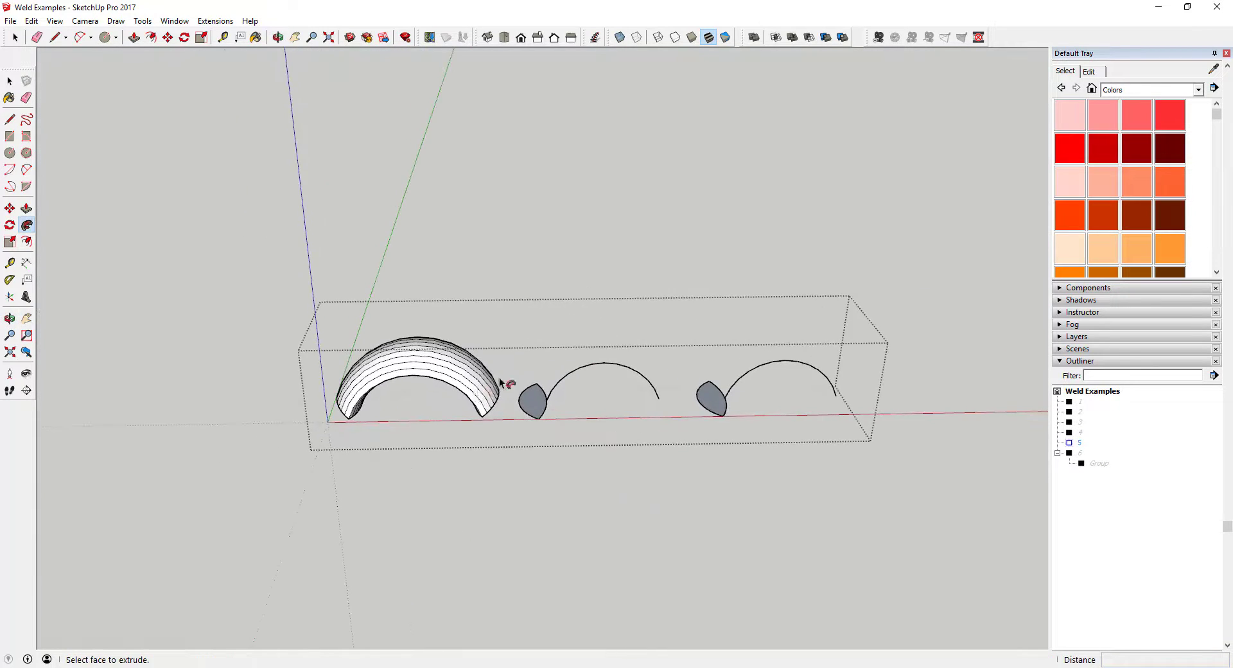
- Select the second profile with its outline and weld the outline edges into one curve
{"action": "scroll", "coordinate": [555, 446], "scroll_direction": "up", "scroll_amount": 5}
{"action": "key", "text": "space"}
{"action": "double_click", "coordinate": [568, 435]}
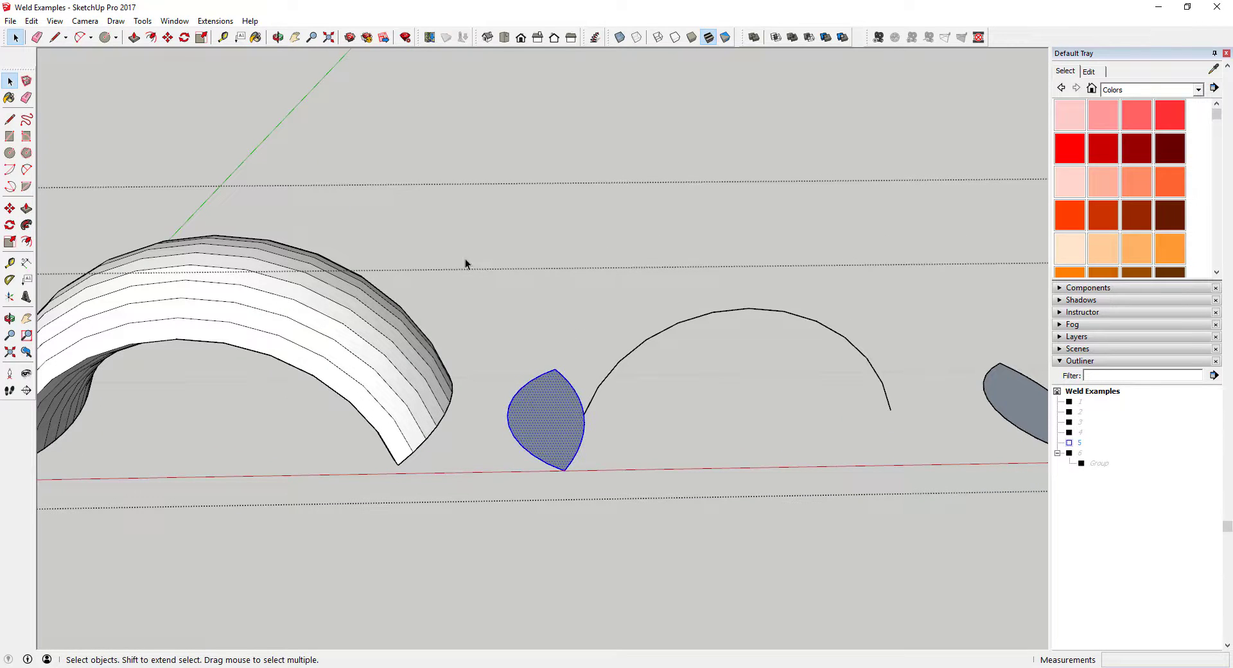
{"action": "left_click", "coordinate": [215, 20]}
{"action": "left_click", "coordinate": [225, 50]}
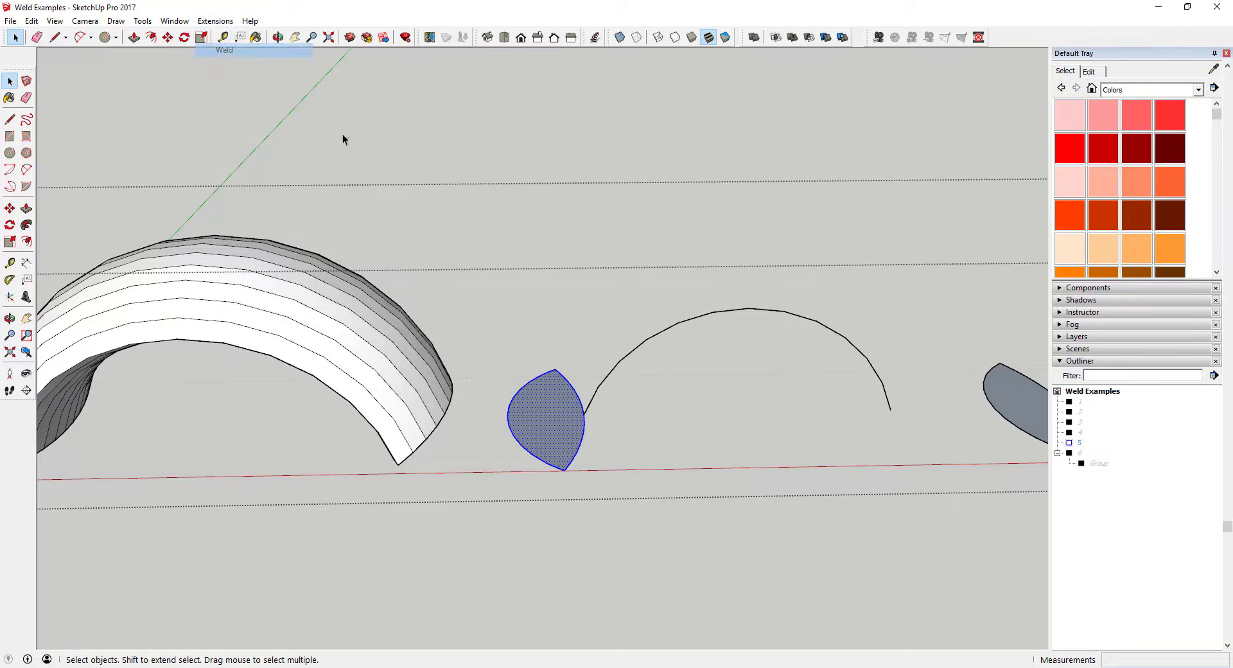
- Sweep the second profile along its arched path with Follow Me and inspect the arch inside and out
{"action": "left_click", "coordinate": [637, 350]}
{"action": "left_click", "coordinate": [27, 225]}
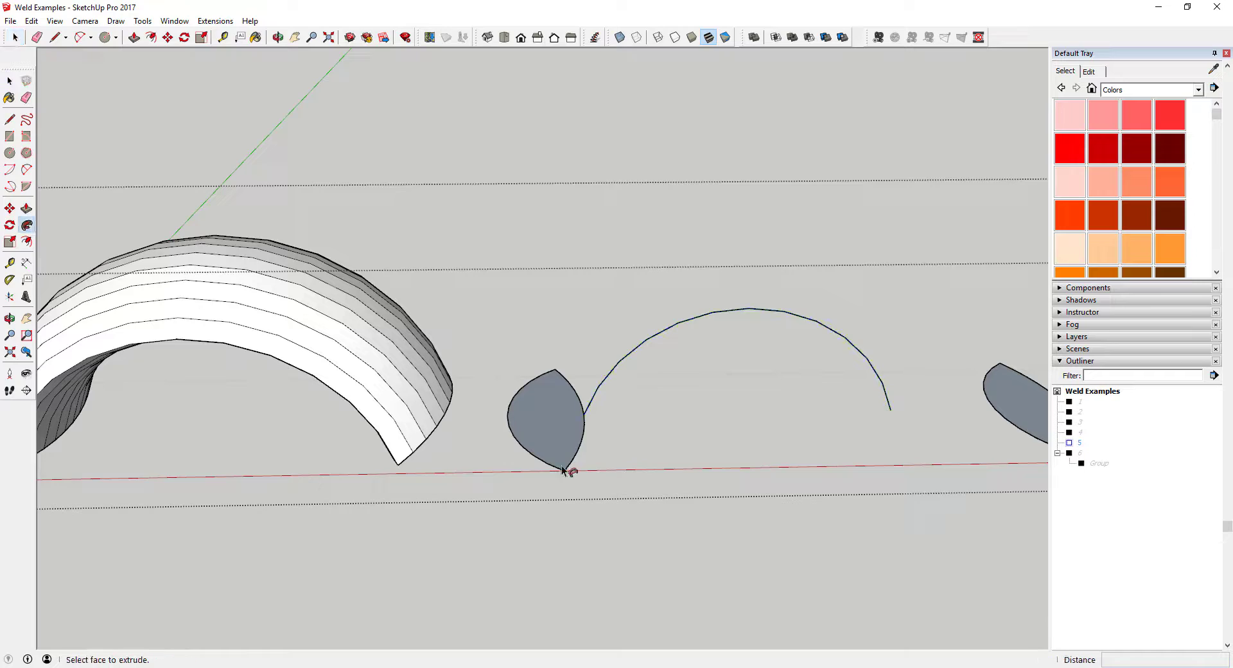
{"action": "left_click", "coordinate": [551, 438]}
{"action": "middle_click_drag", "start_coordinate": [551, 439], "coordinate": [723, 422]}
{"action": "scroll", "coordinate": [676, 349], "scroll_direction": "up", "scroll_amount": 3}
{"action": "scroll", "coordinate": [603, 438], "scroll_direction": "down", "scroll_amount": 4}
{"action": "middle_click_drag", "start_coordinate": [603, 438], "coordinate": [649, 478]}
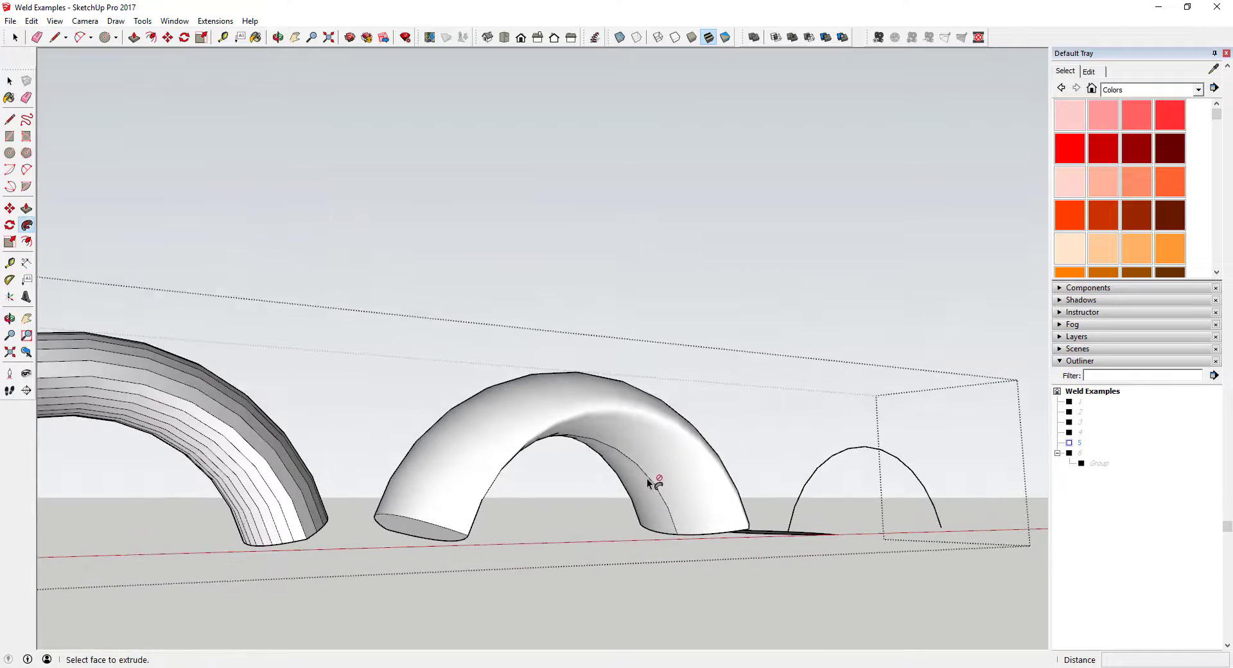
{"action": "middle_click_drag", "start_coordinate": [597, 478], "coordinate": [394, 553]}
- Undo the second arch's sweep and select parts of its profile outline to check how the edges are joined
{"action": "key", "text": "space"}
{"action": "left_click", "coordinate": [386, 545]}
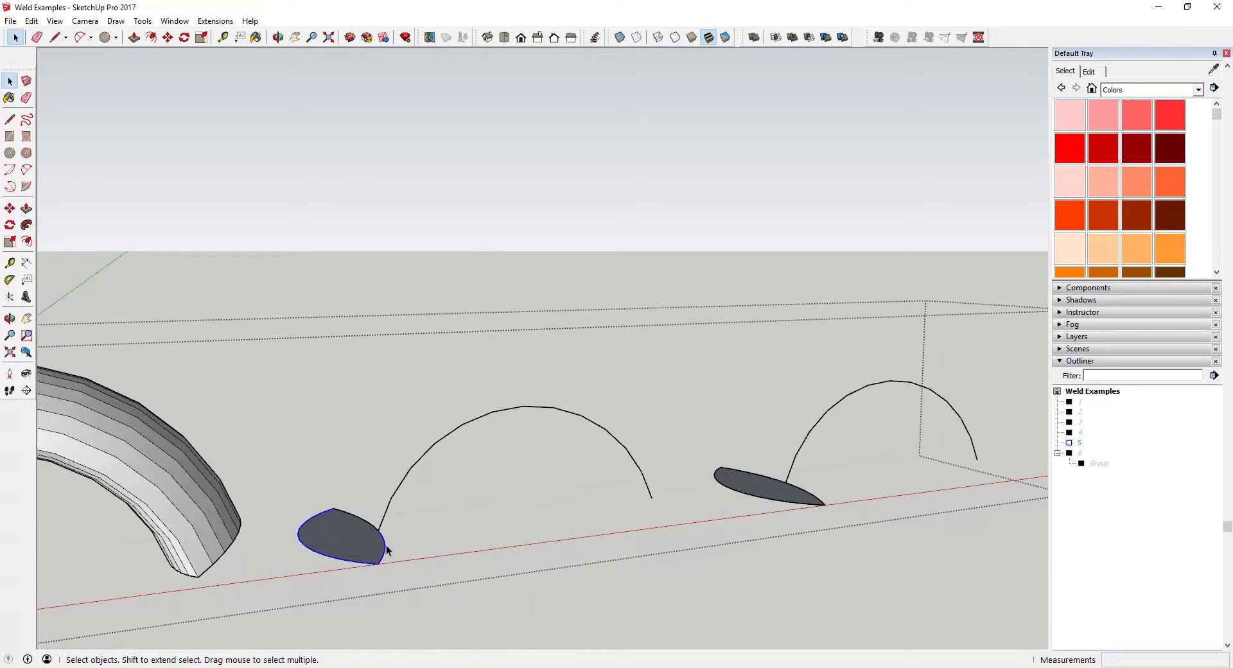
{"action": "left_click", "coordinate": [383, 537]}
{"action": "scroll", "coordinate": [385, 512], "scroll_direction": "down", "scroll_amount": 2}
{"action": "middle_click_drag", "start_coordinate": [384, 512], "coordinate": [294, 554]}
{"action": "scroll", "coordinate": [349, 493], "scroll_direction": "down", "scroll_amount": 1}
{"action": "scroll", "coordinate": [358, 517], "scroll_direction": "up", "scroll_amount": 1}
{"action": "scroll", "coordinate": [317, 576], "scroll_direction": "up", "scroll_amount": 3}
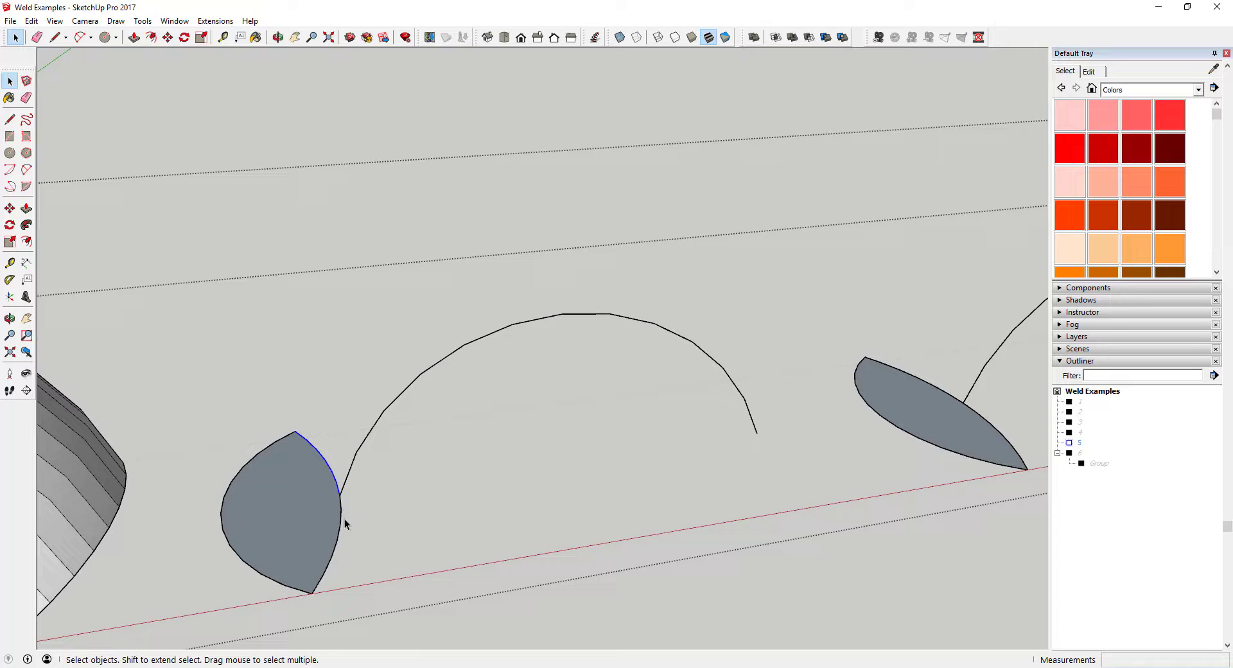
{"action": "scroll", "coordinate": [341, 521], "scroll_direction": "down", "scroll_amount": 2}
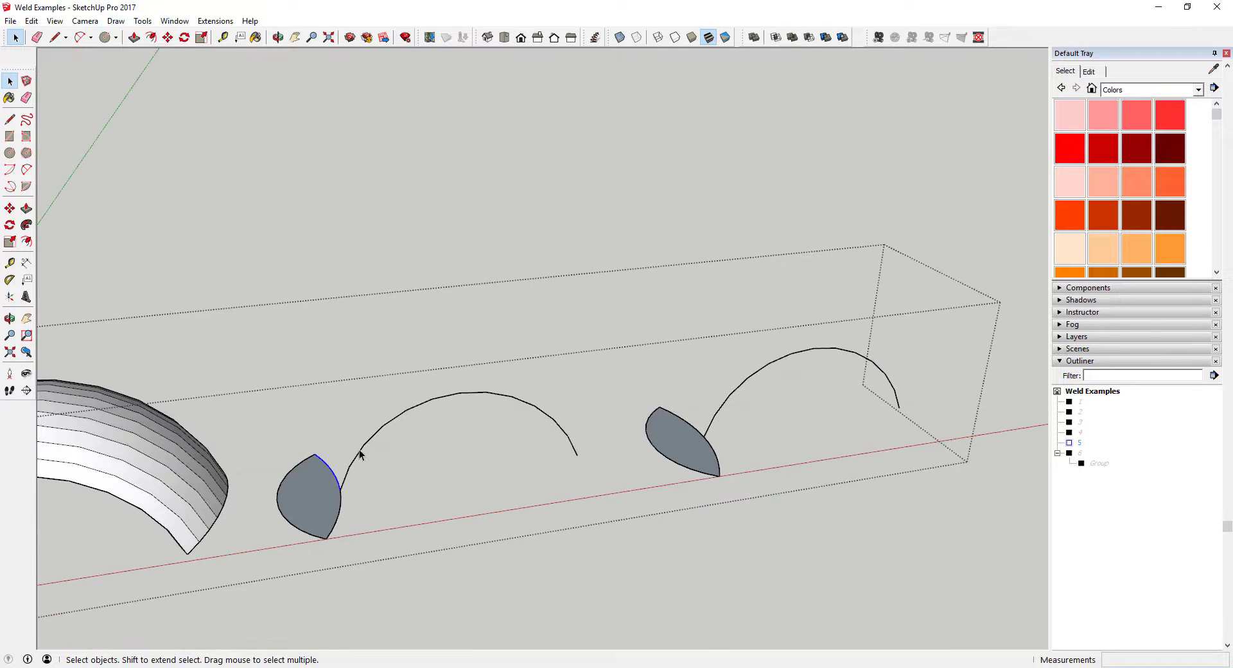
- Sweep the second profile along its arched path again with Follow Me
{"action": "left_click", "coordinate": [26, 224]}
{"action": "left_click", "coordinate": [304, 500]}
{"action": "middle_click_drag", "start_coordinate": [322, 511], "coordinate": [524, 422]}
{"action": "middle_click_drag", "start_coordinate": [263, 404], "coordinate": [463, 435]}
- Copy the third profile and its arched path farther along the red axis
{"action": "key", "text": "space"}
{"action": "left_click_drag", "start_coordinate": [385, 347], "coordinate": [626, 497]}
{"action": "key", "text": "m"}
{"action": "left_click", "coordinate": [601, 439]}
{"action": "key", "text": "ctrl"}
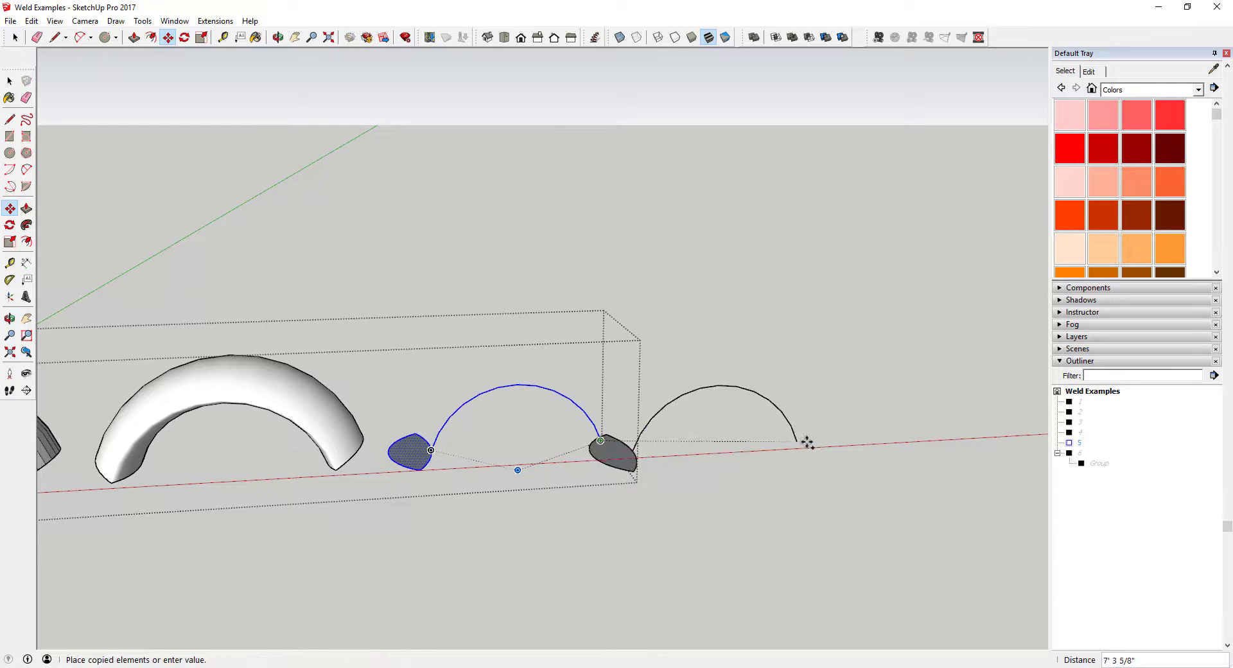
{"action": "left_click", "coordinate": [839, 427]}
{"action": "key", "text": "space"}
- Weld only the middle segments of the third profile's side facing away from the path into one curve
{"action": "scroll", "coordinate": [450, 428], "scroll_direction": "up", "scroll_amount": 1}
{"action": "scroll", "coordinate": [406, 482], "scroll_direction": "up", "scroll_amount": 5}
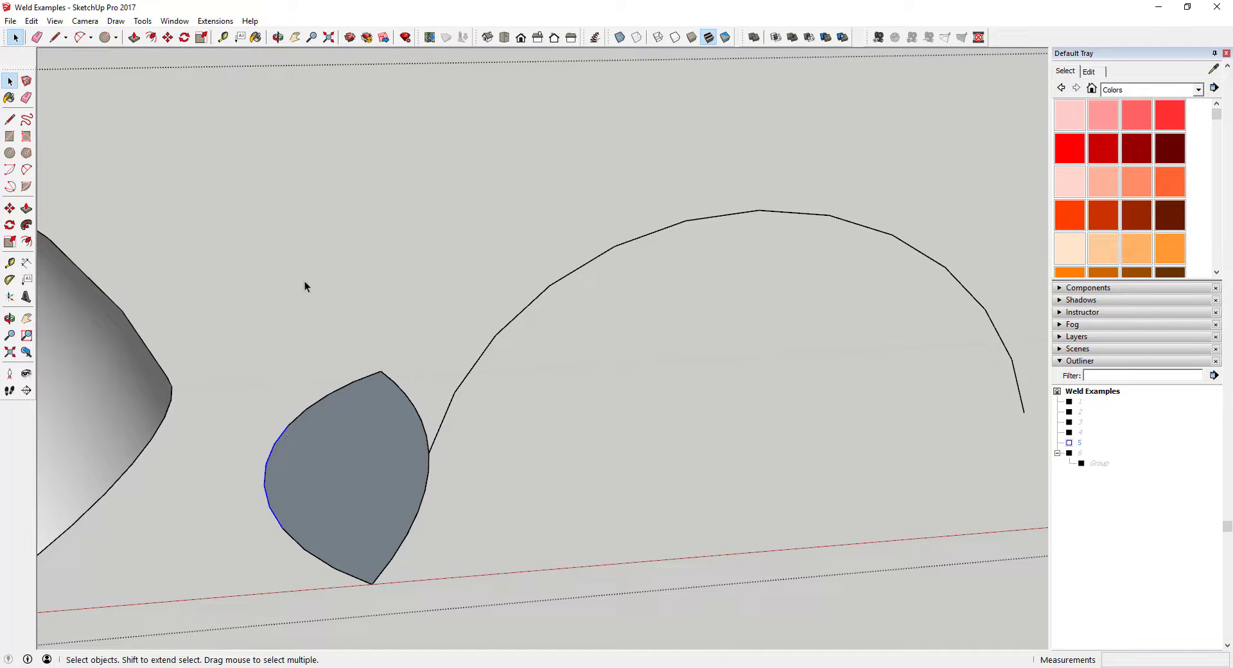
{"action": "middle_click_drag", "start_coordinate": [298, 480], "coordinate": [295, 536]}
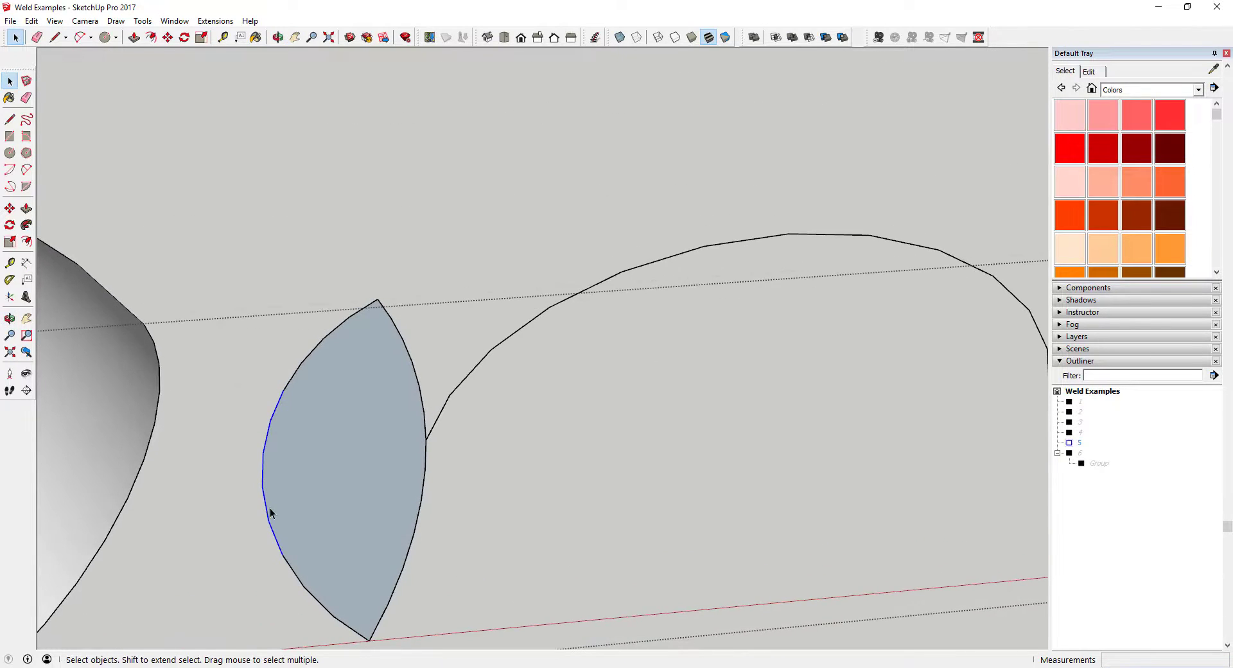
{"action": "left_click", "coordinate": [216, 21]}
{"action": "left_click", "coordinate": [226, 50]}
- Sweep the partly welded third profile along its arched path with Follow Me
{"action": "scroll", "coordinate": [411, 541], "scroll_direction": "down", "scroll_amount": 3}
{"action": "mouse_move", "coordinate": [452, 473]}
{"action": "middle_mouse_down"}
{"action": "mouse_move", "coordinate": [462, 353]}
{"action": "mouse_move", "coordinate": [444, 404]}
{"action": "mouse_move", "coordinate": [435, 201]}
{"action": "mouse_move", "coordinate": [551, 344]}
{"action": "mouse_move", "coordinate": [545, 363]}
{"action": "mouse_move", "coordinate": [457, 394]}
{"action": "mouse_move", "coordinate": [457, 335]}
{"action": "mouse_move", "coordinate": [529, 242]}
{"action": "middle_mouse_up"}
{"action": "scroll", "coordinate": [435, 201], "scroll_direction": "up", "scroll_amount": 2}
{"action": "scroll", "coordinate": [457, 395], "scroll_direction": "down", "scroll_amount": 3}
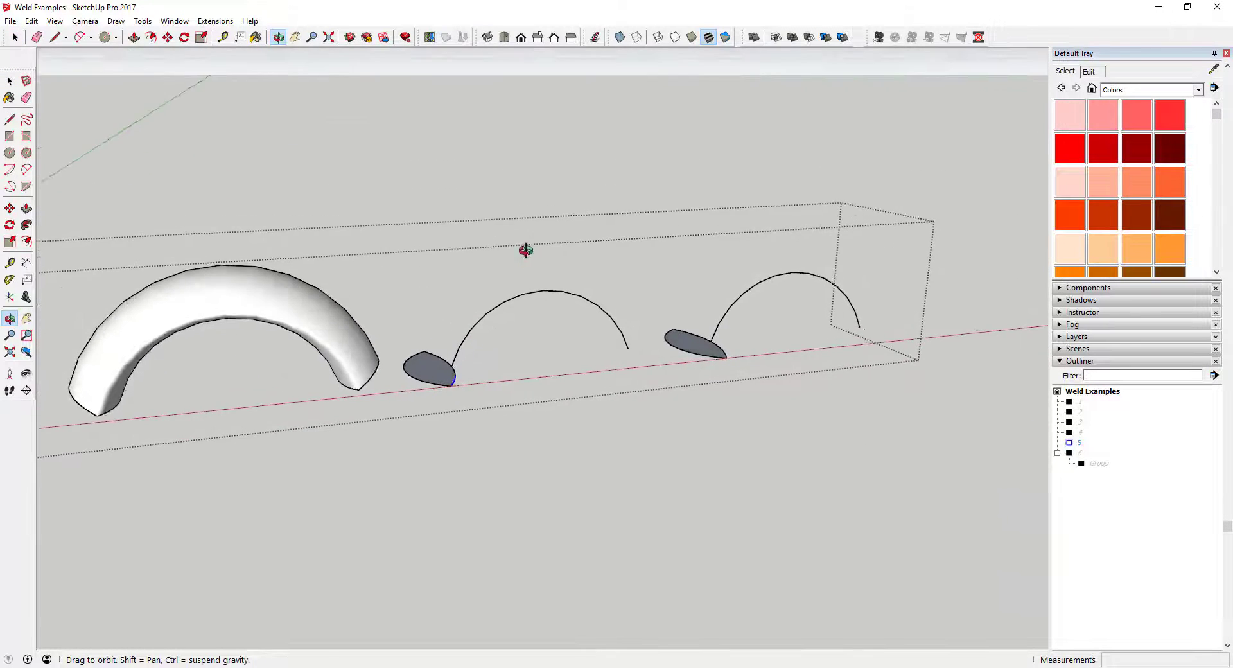
{"action": "scroll", "coordinate": [482, 324], "scroll_direction": "up", "scroll_amount": 4}
{"action": "left_click", "coordinate": [26, 224]}
{"action": "left_click", "coordinate": [392, 405]}
{"action": "middle_click_drag", "start_coordinate": [399, 407], "coordinate": [790, 487]}
- Select the wide face and the narrow strips of the third arch to examine how its surface is divided
{"action": "key", "text": "space"}
{"action": "left_click", "coordinate": [648, 404]}
{"action": "middle_click_drag", "start_coordinate": [656, 419], "coordinate": [411, 347]}
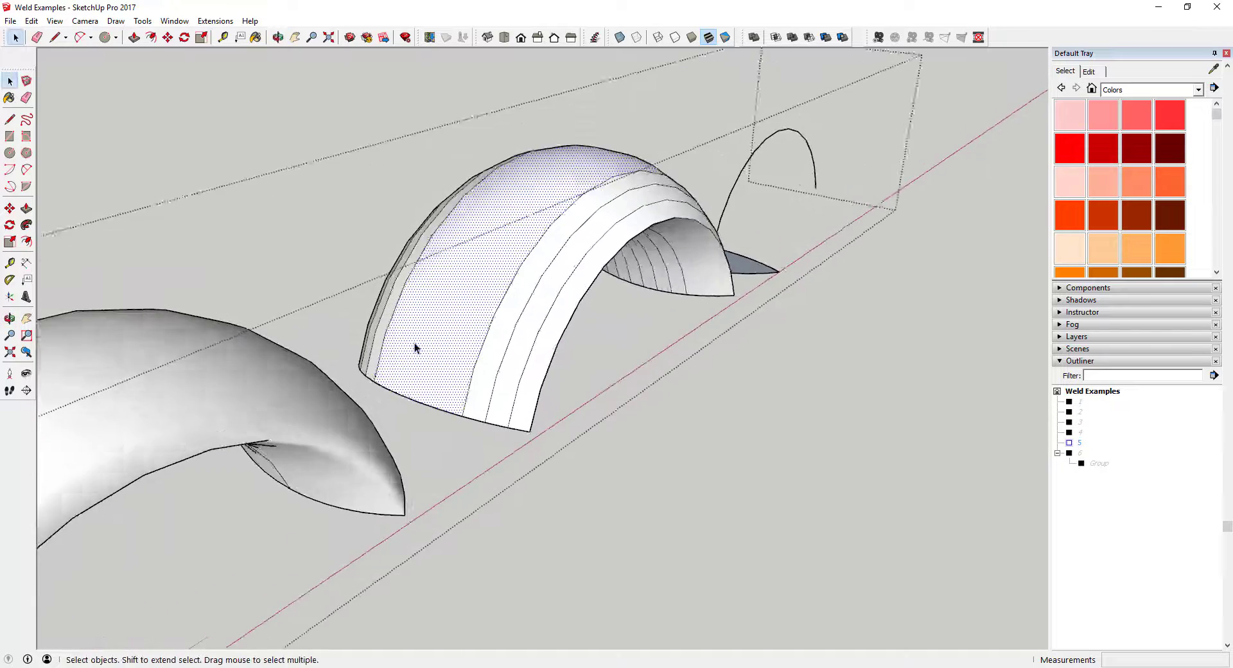
{"action": "scroll", "coordinate": [410, 346], "scroll_direction": "up", "scroll_amount": 2}
{"action": "left_click", "coordinate": [791, 219]}
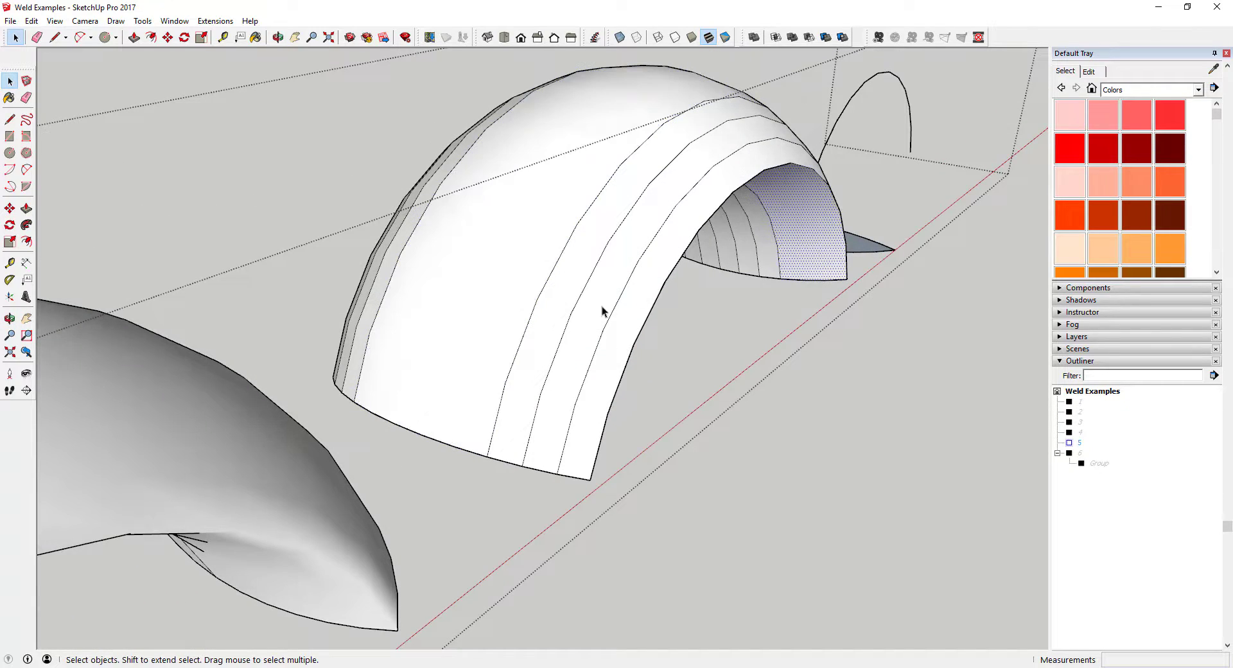
{"action": "left_click", "coordinate": [614, 364]}
{"action": "left_click", "coordinate": [578, 340]}
{"action": "left_click", "coordinate": [545, 314]}
{"action": "middle_click_drag", "start_coordinate": [545, 341], "coordinate": [573, 344]}
{"action": "scroll", "coordinate": [490, 393], "scroll_direction": "down", "scroll_amount": 4}
{"action": "scroll", "coordinate": [587, 300], "scroll_direction": "up", "scroll_amount": 5}
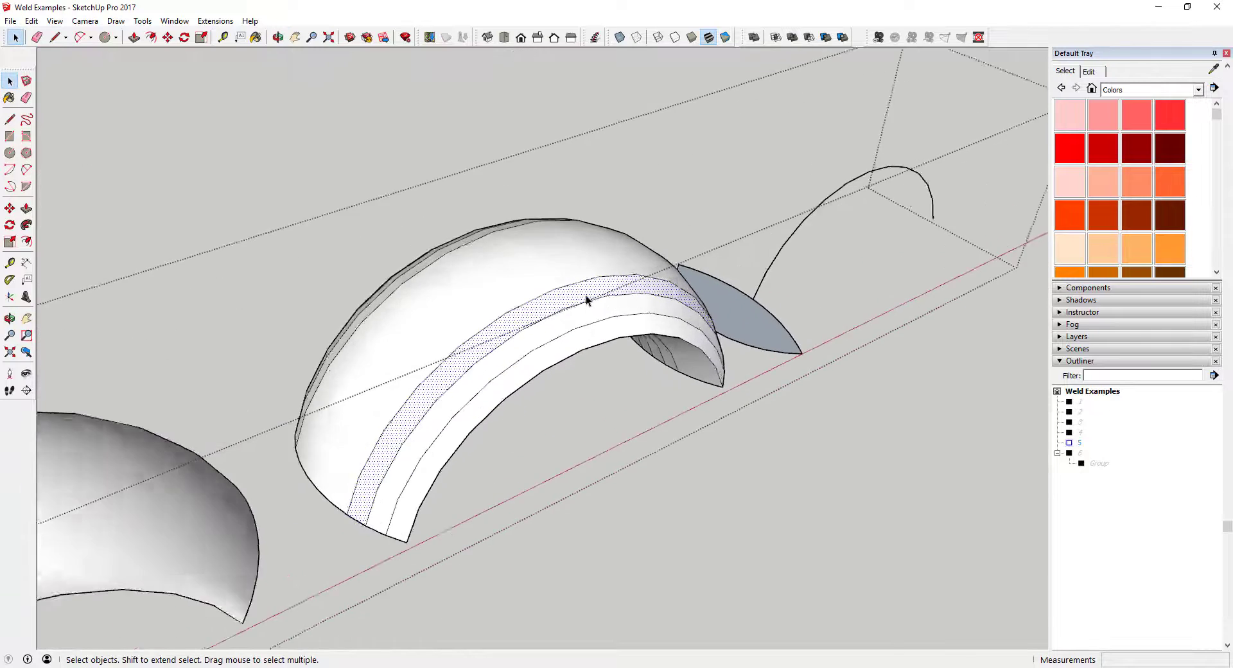
- Paint several narrow strips of the third arch bright green and a strip between them light cyan
{"action": "scroll", "coordinate": [1069, 160], "scroll_direction": "down", "scroll_amount": 6}
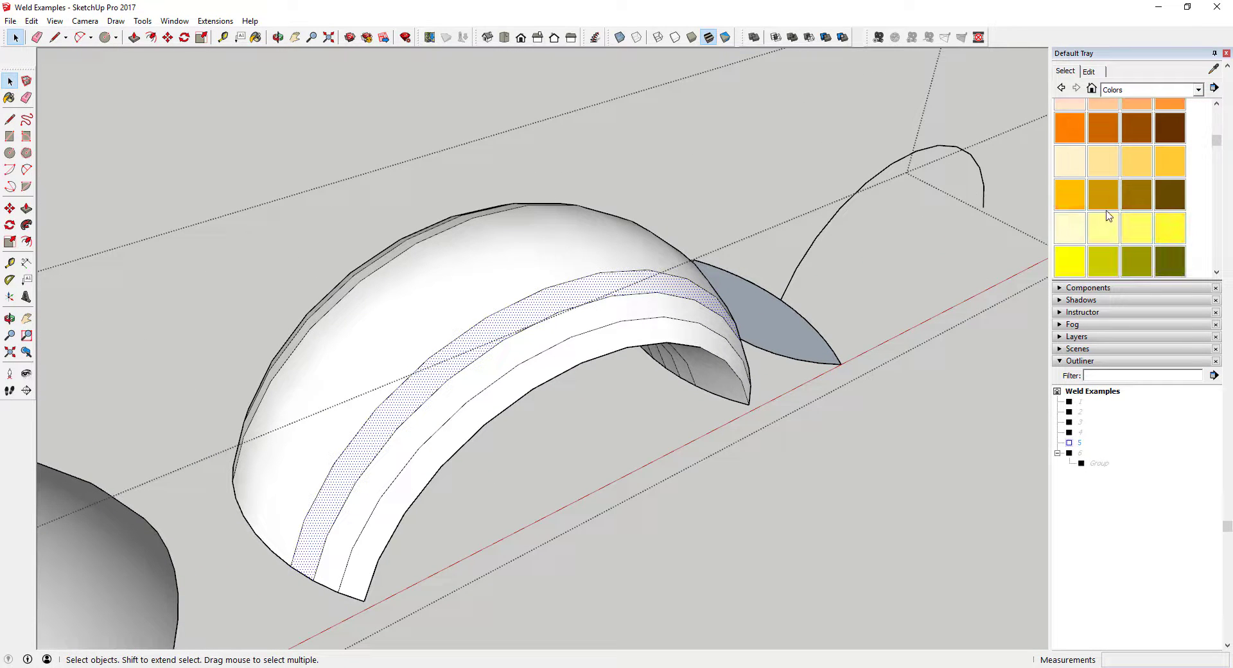
{"action": "scroll", "coordinate": [1123, 259], "scroll_direction": "down", "scroll_amount": 2}
{"action": "left_click", "coordinate": [1070, 163]}
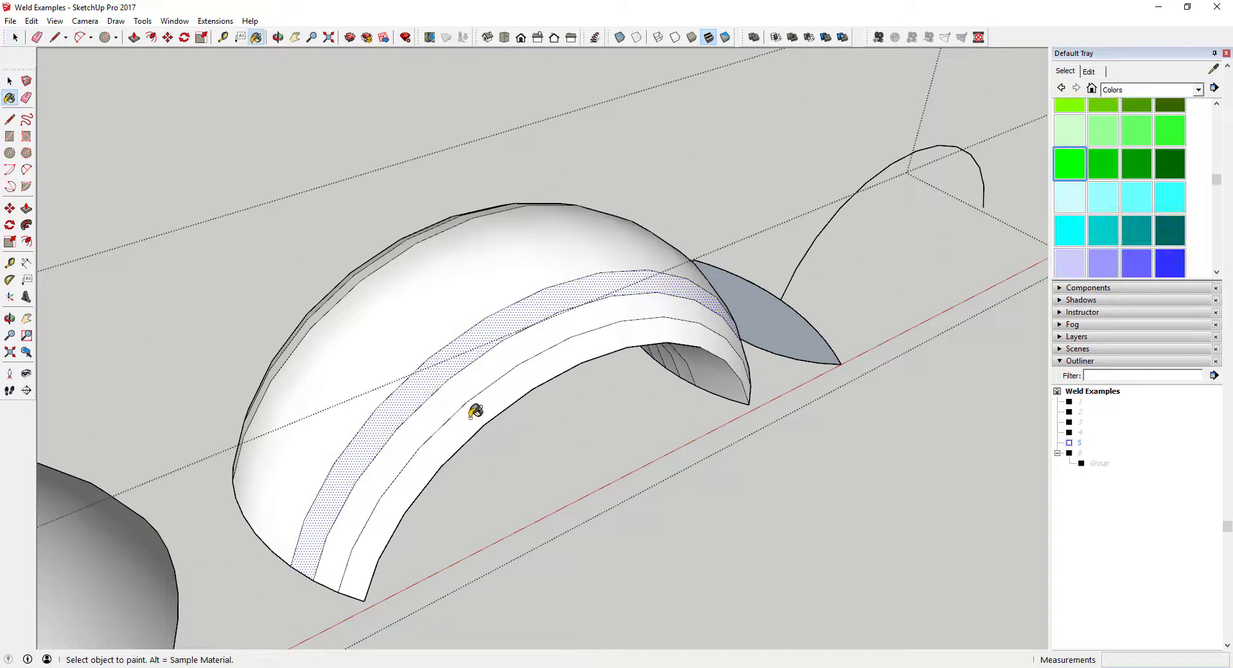
{"action": "left_click", "coordinate": [473, 416]}
{"action": "left_click", "coordinate": [446, 359]}
{"action": "mouse_move", "coordinate": [446, 359]}
{"action": "middle_mouse_down"}
{"action": "mouse_move", "coordinate": [724, 416]}
{"action": "mouse_move", "coordinate": [757, 394]}
{"action": "mouse_move", "coordinate": [773, 432]}
{"action": "mouse_move", "coordinate": [700, 345]}
{"action": "middle_mouse_up"}
{"action": "left_click", "coordinate": [745, 395]}
{"action": "left_click", "coordinate": [715, 393]}
{"action": "left_click", "coordinate": [1137, 205]}
{"action": "left_click", "coordinate": [764, 395]}
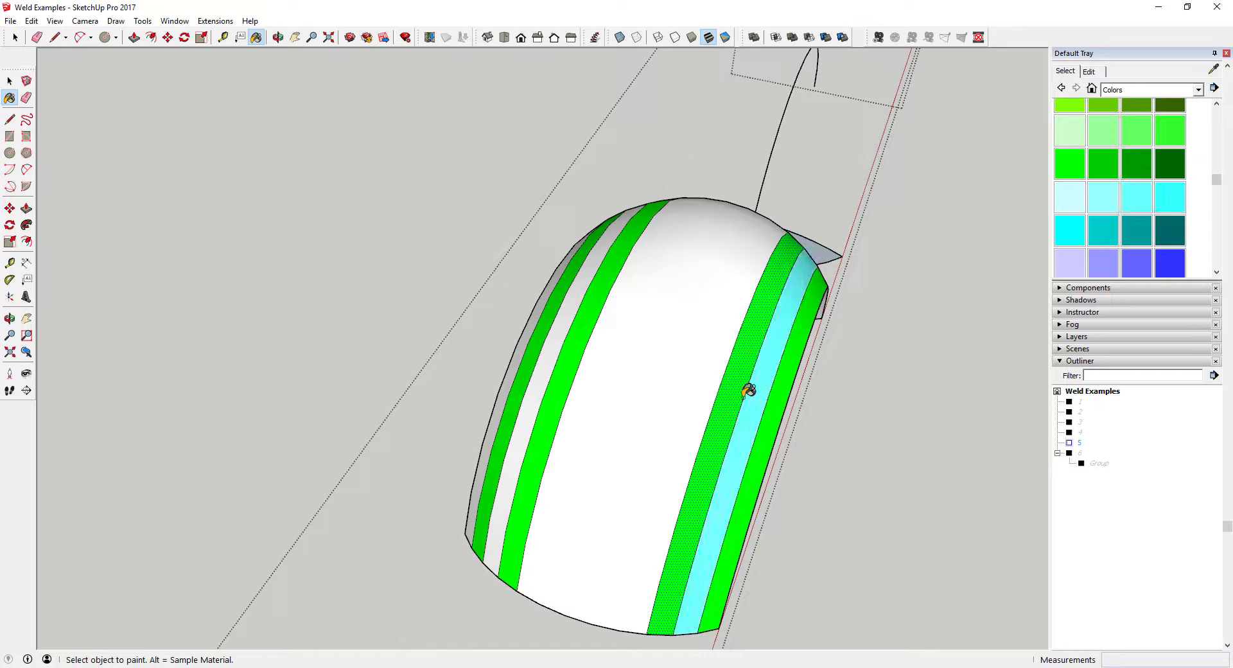
- Paint the strip between the two green strips on the opposite edge of the third arch light cyan
{"action": "left_click", "coordinate": [564, 353]}
{"action": "middle_click_drag", "start_coordinate": [581, 361], "coordinate": [275, 244]}
{"action": "left_click", "coordinate": [712, 357]}
{"action": "key", "text": "space"}
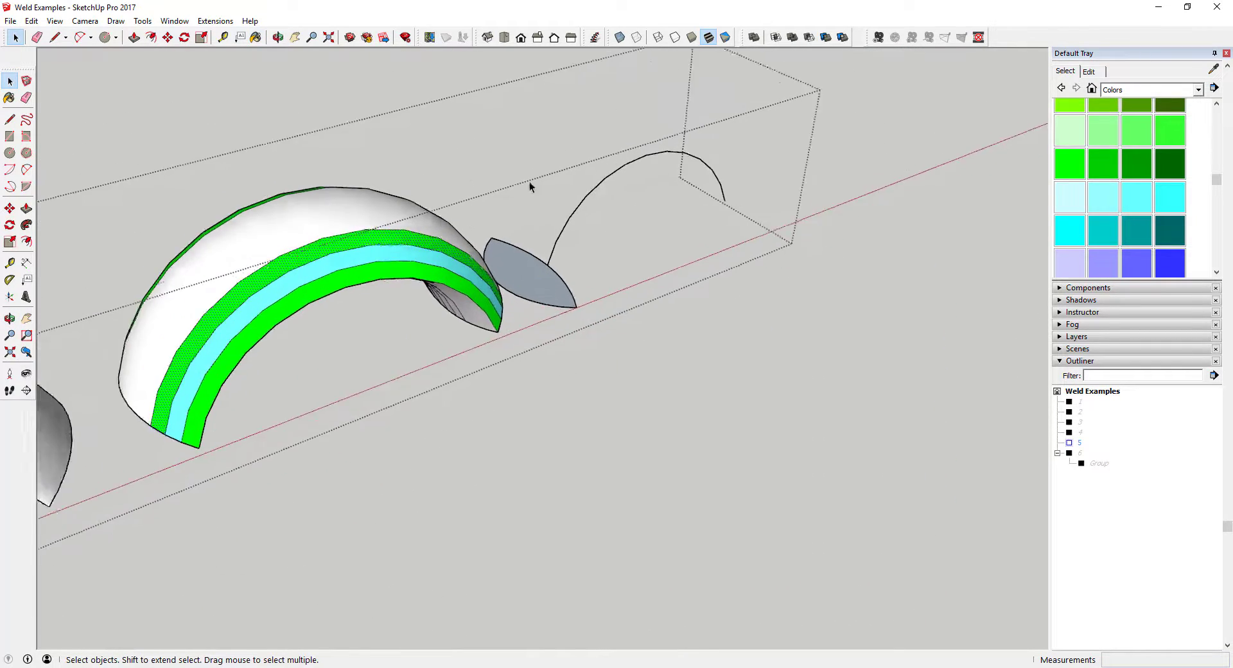
- Explode the fourth profile's arched path into separate segments
{"action": "middle_click_drag", "start_coordinate": [459, 307], "coordinate": [567, 195]}
{"action": "scroll", "coordinate": [558, 232], "scroll_direction": "up", "scroll_amount": 3}
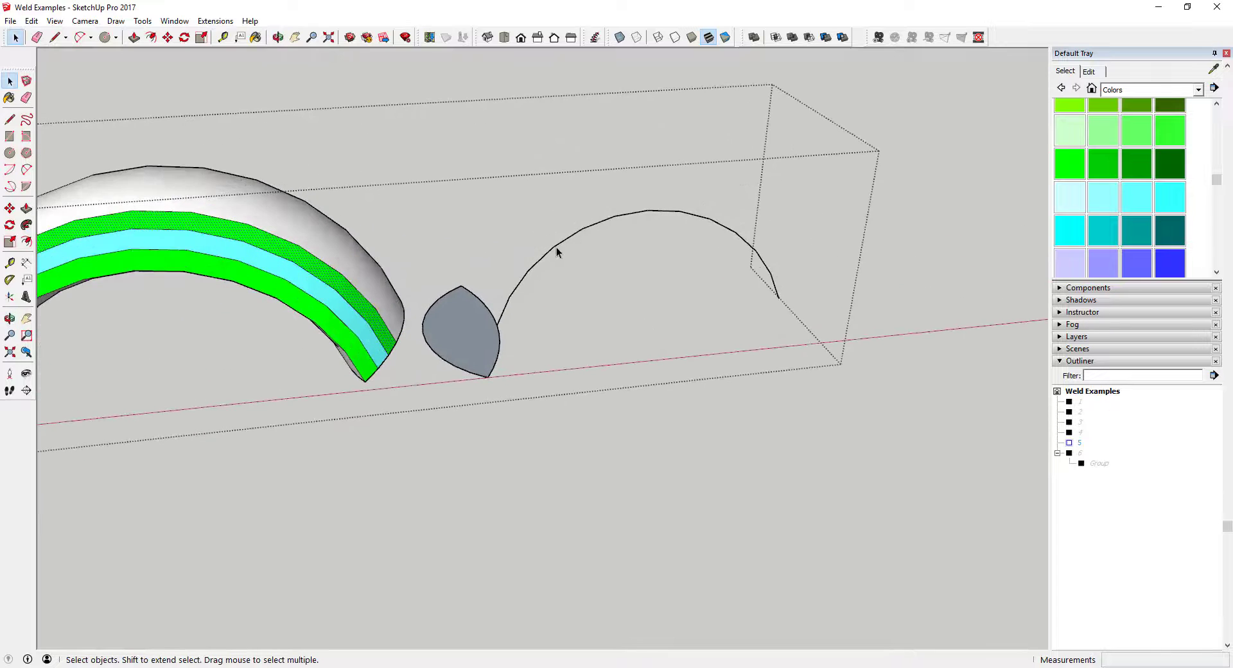
{"action": "left_click", "coordinate": [476, 333]}
{"action": "left_click", "coordinate": [518, 284]}
{"action": "right_click", "coordinate": [519, 284]}
{"action": "left_click", "coordinate": [570, 384]}
- Try sweeping the unwelded fourth profile along its exploded path with Follow Me, and undo the sweep
{"action": "left_click", "coordinate": [26, 225]}
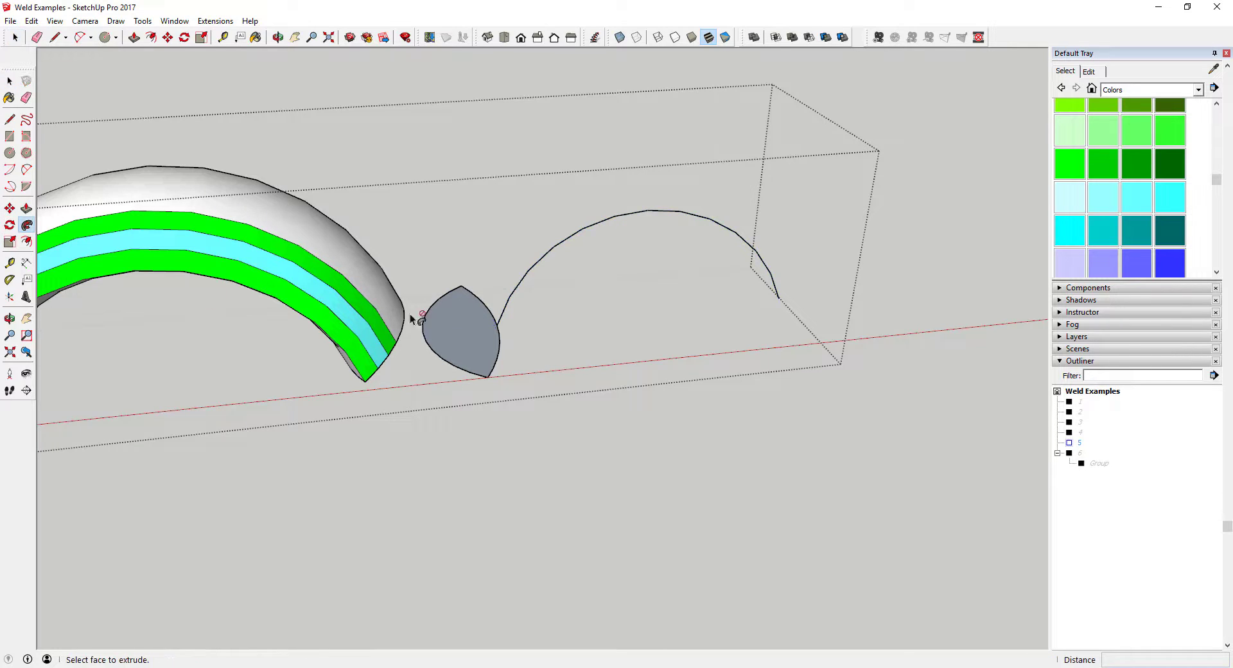
{"action": "left_click", "coordinate": [473, 319]}
{"action": "middle_click_drag", "start_coordinate": [537, 287], "coordinate": [750, 455]}
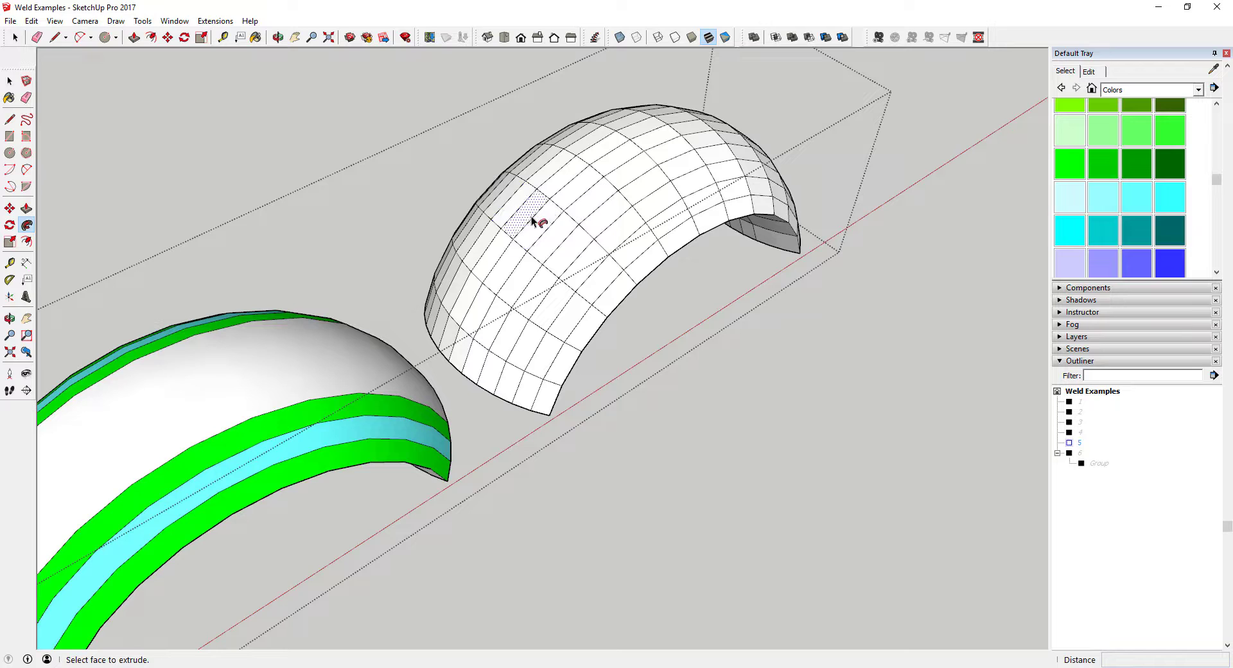
{"action": "scroll", "coordinate": [565, 231], "scroll_direction": "down", "scroll_amount": 2}
{"action": "key", "text": "space"}
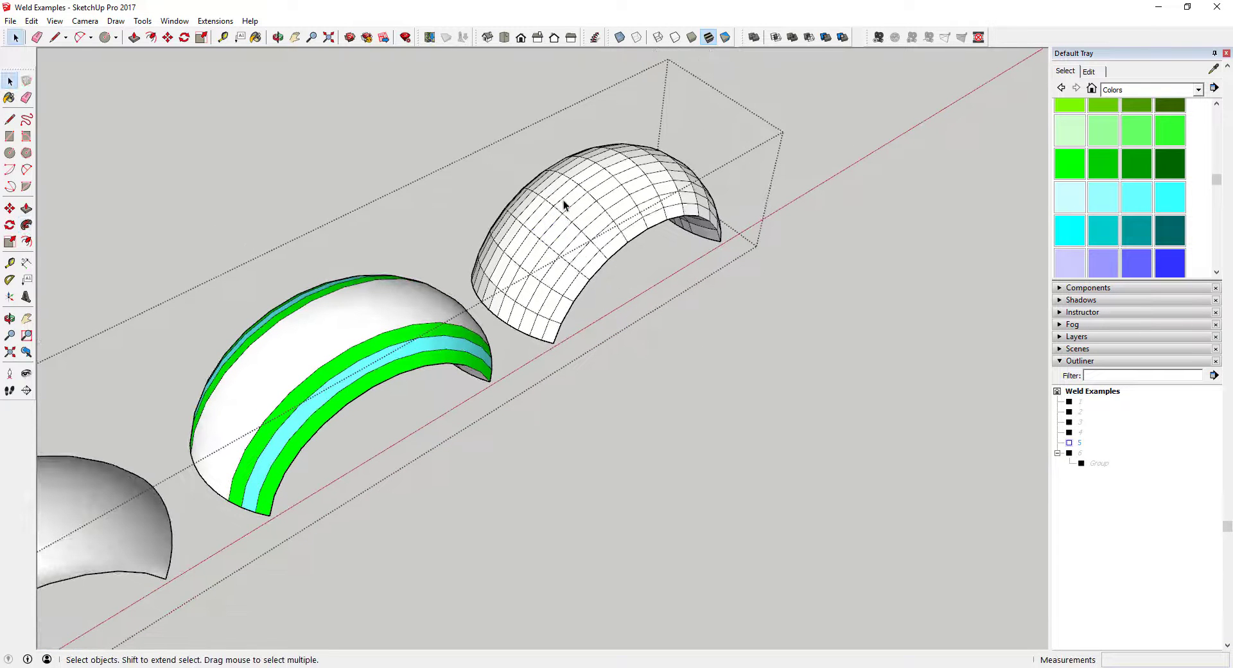
{"action": "key", "text": "ctrl+z"}
- Weld the middle segments of the fourth profile's side facing away from the path into one curve
{"action": "middle_click_drag", "start_coordinate": [668, 324], "coordinate": [542, 305]}
{"action": "scroll", "coordinate": [450, 284], "scroll_direction": "up", "scroll_amount": 1}
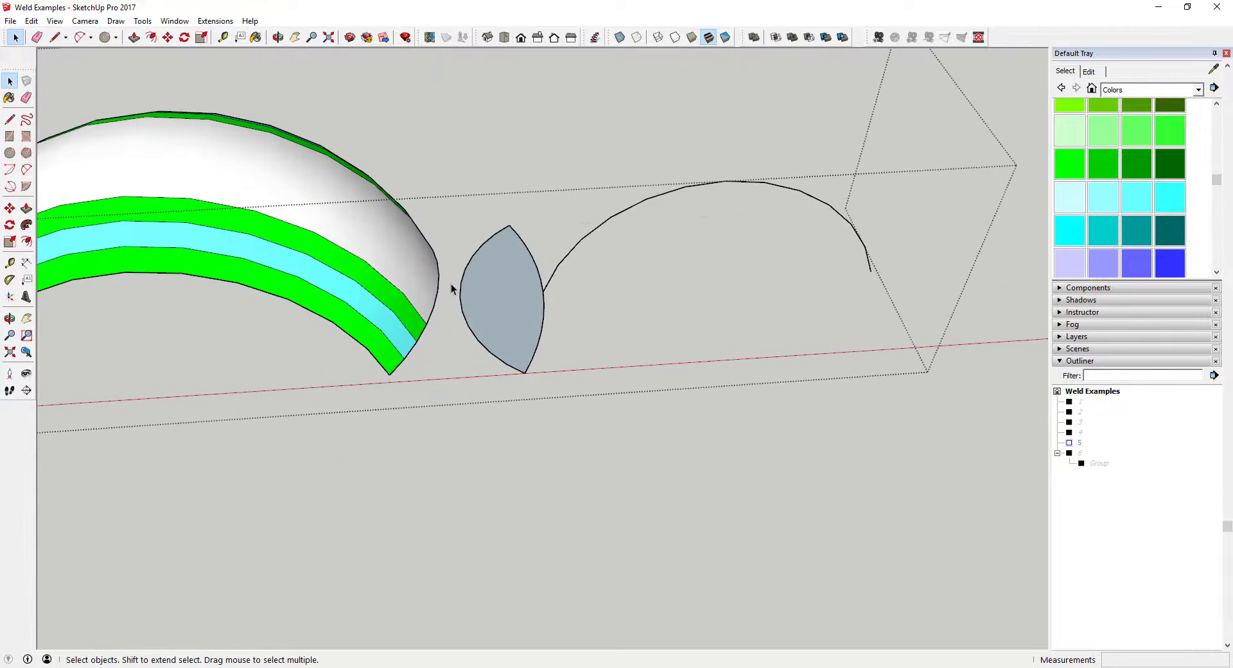
{"action": "scroll", "coordinate": [502, 281], "scroll_direction": "down", "scroll_amount": 4}
{"action": "scroll", "coordinate": [502, 281], "scroll_direction": "up", "scroll_amount": 3}
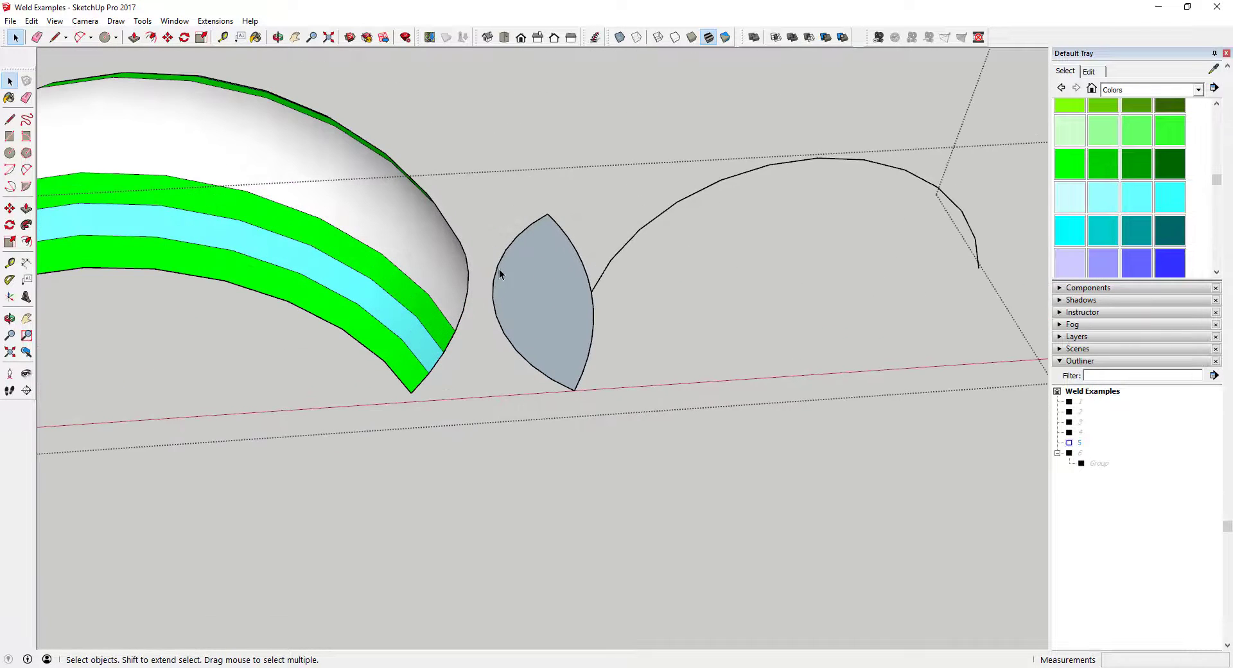
{"action": "left_click", "coordinate": [493, 289], "text": "shift"}
{"action": "scroll", "coordinate": [500, 329], "scroll_direction": "up", "scroll_amount": 2}
{"action": "left_click", "coordinate": [679, 386]}
{"action": "scroll", "coordinate": [725, 251], "scroll_direction": "down", "scroll_amount": 4}
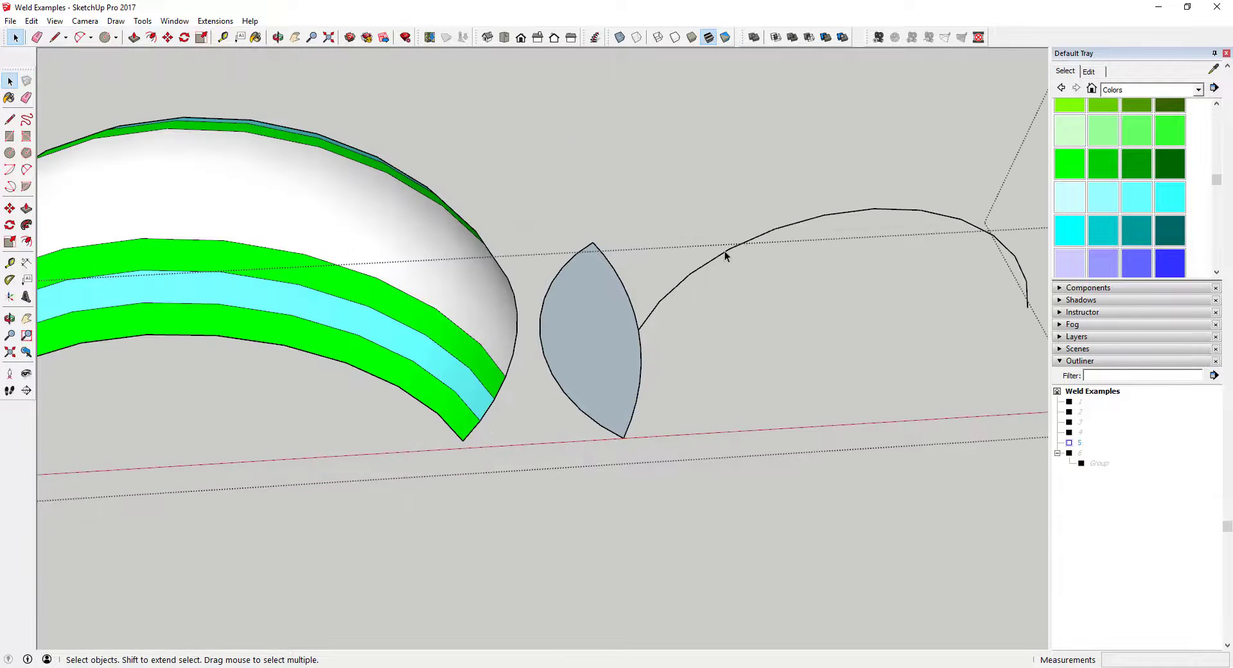
- Select all segments of the fourth arched path and sweep the partly welded profile along them with Follow Me
{"action": "triple_click", "coordinate": [730, 257]}
{"action": "scroll", "coordinate": [729, 253], "scroll_direction": "down", "scroll_amount": 3}
{"action": "left_click_drag", "start_coordinate": [668, 168], "coordinate": [928, 330]}
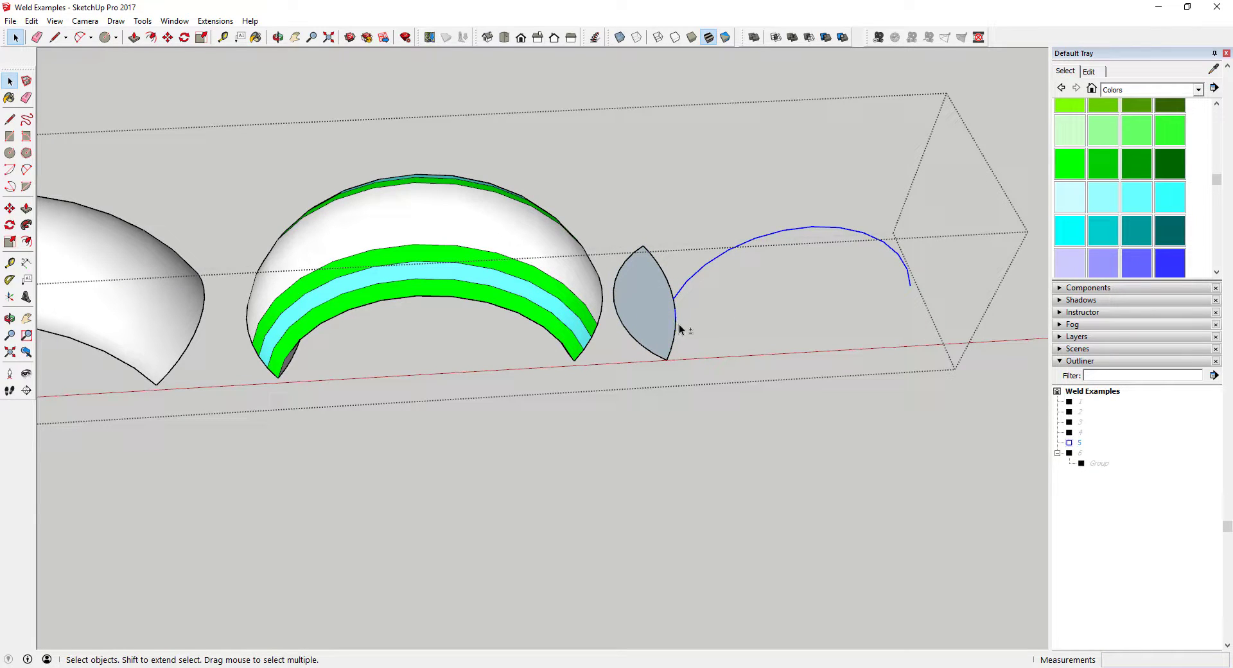
{"action": "middle_click_drag", "start_coordinate": [677, 315], "coordinate": [709, 208]}
{"action": "left_click", "coordinate": [27, 224]}
{"action": "left_click", "coordinate": [649, 328]}
{"action": "middle_click_drag", "start_coordinate": [704, 296], "coordinate": [445, 316]}
{"action": "key", "text": "space"}
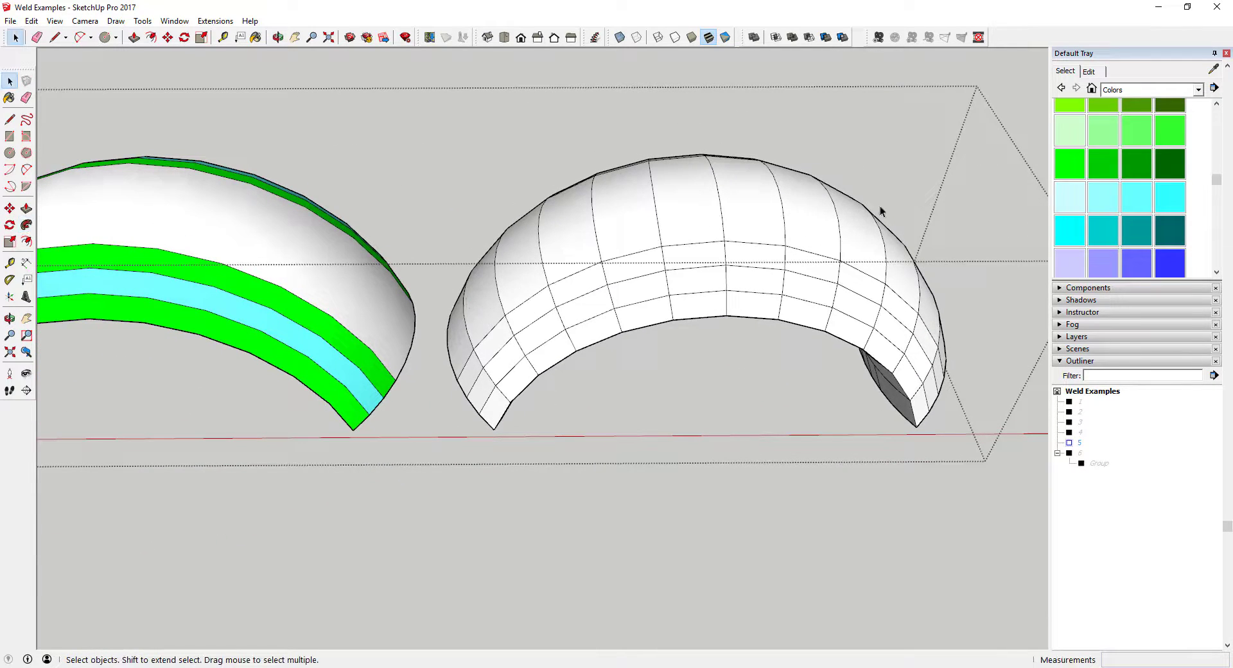
- Select the wide faces running along the outer side of the fourth arch and reshape them with the Scale tool
{"action": "left_click", "coordinate": [492, 302], "text": "shift"}
{"action": "left_click", "coordinate": [559, 251], "text": "shift"}
{"action": "left_click", "coordinate": [636, 218], "text": "shift"}
{"action": "left_click", "coordinate": [693, 199], "text": "shift"}
{"action": "left_click", "coordinate": [754, 216], "text": "shift"}
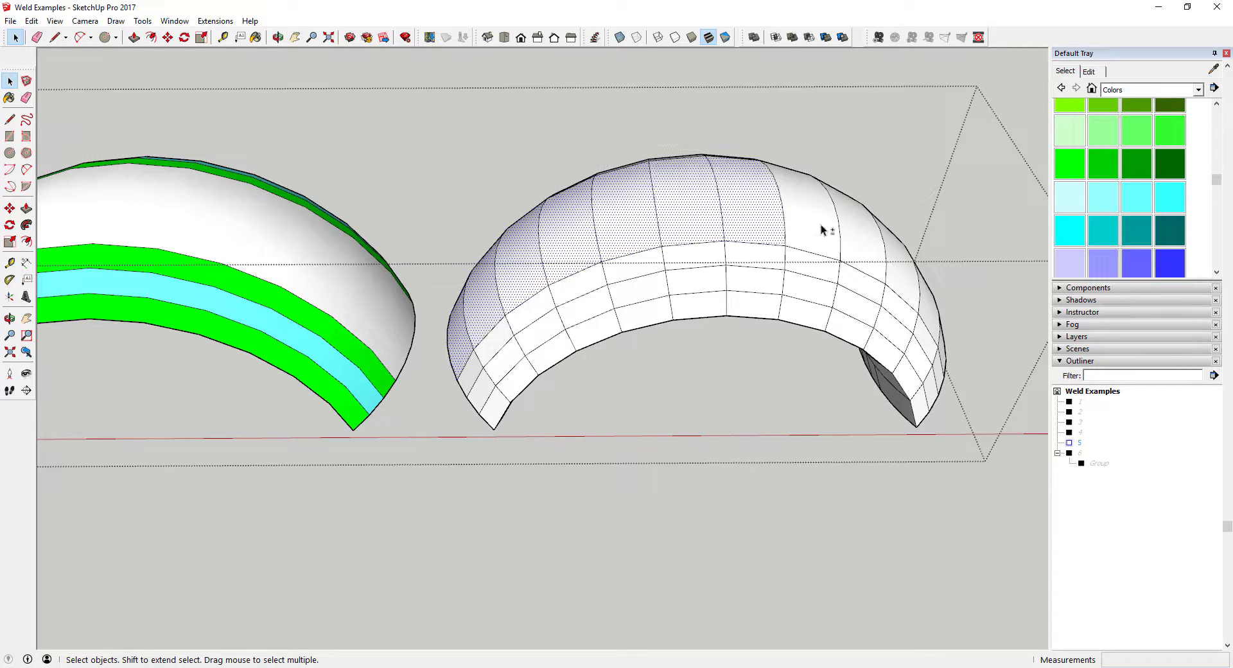
{"action": "left_click", "coordinate": [812, 225], "text": "shift"}
{"action": "left_click", "coordinate": [863, 247], "text": "shift"}
{"action": "middle_click_drag", "start_coordinate": [913, 324], "coordinate": [853, 372]}
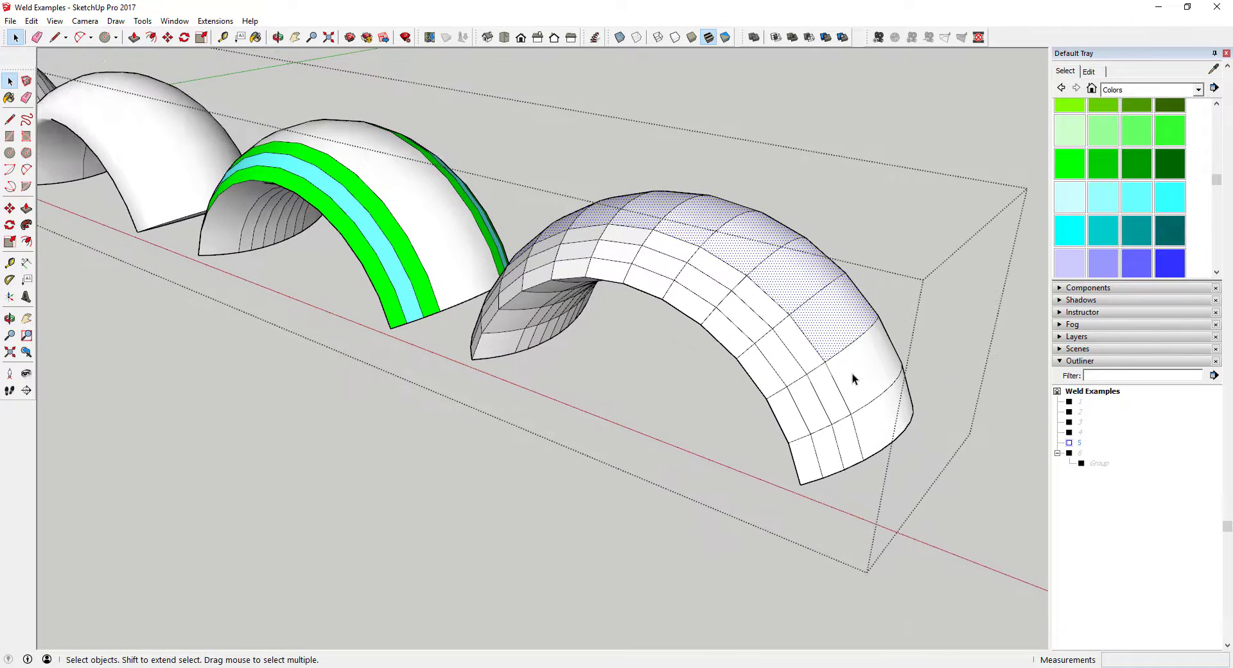
{"action": "key", "text": "s"}
{"action": "left_click_drag", "start_coordinate": [688, 198], "coordinate": [690, 165]}
{"action": "left_click_drag", "start_coordinate": [923, 333], "coordinate": [963, 342]}
{"action": "left_click_drag", "start_coordinate": [698, 167], "coordinate": [704, 184]}
{"action": "key", "text": "space"}
{"action": "left_click", "coordinate": [862, 171]}
- Select a band of faces along the inner side of the fourth arch and reshape it with the Scale tool
{"action": "scroll", "coordinate": [537, 368], "scroll_direction": "down", "scroll_amount": 5}
{"action": "middle_click_drag", "start_coordinate": [537, 368], "coordinate": [473, 344]}
{"action": "scroll", "coordinate": [707, 267], "scroll_direction": "up", "scroll_amount": 5}
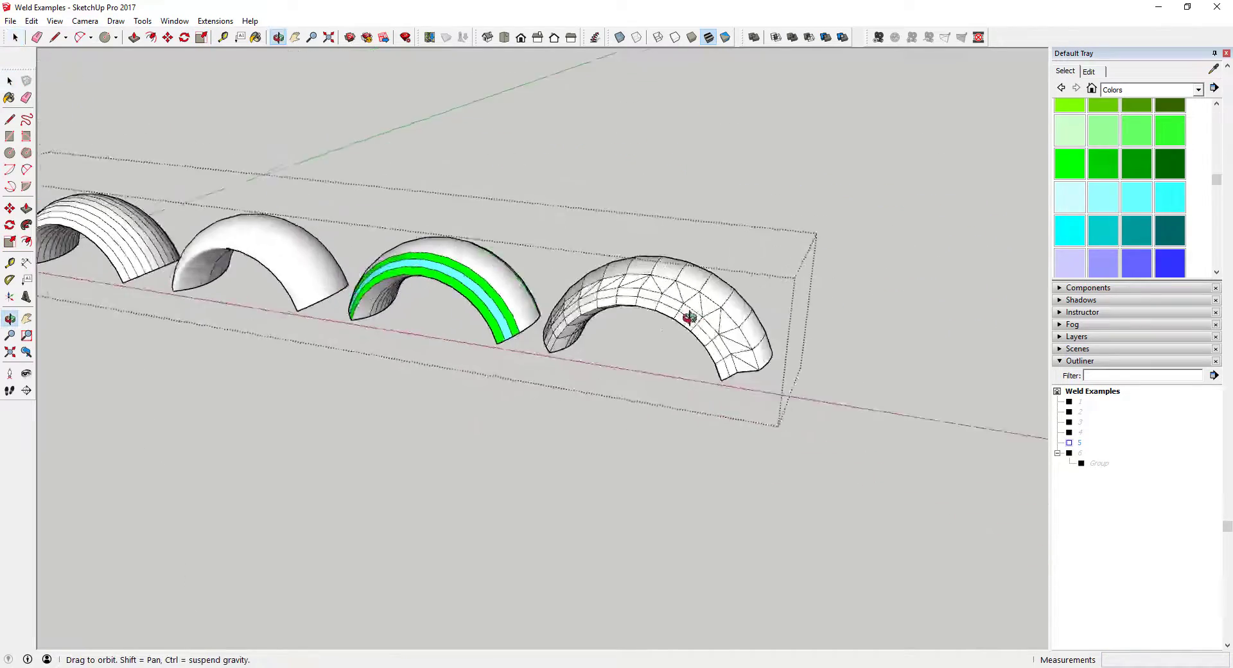
{"action": "scroll", "coordinate": [764, 347], "scroll_direction": "down", "scroll_amount": 3}
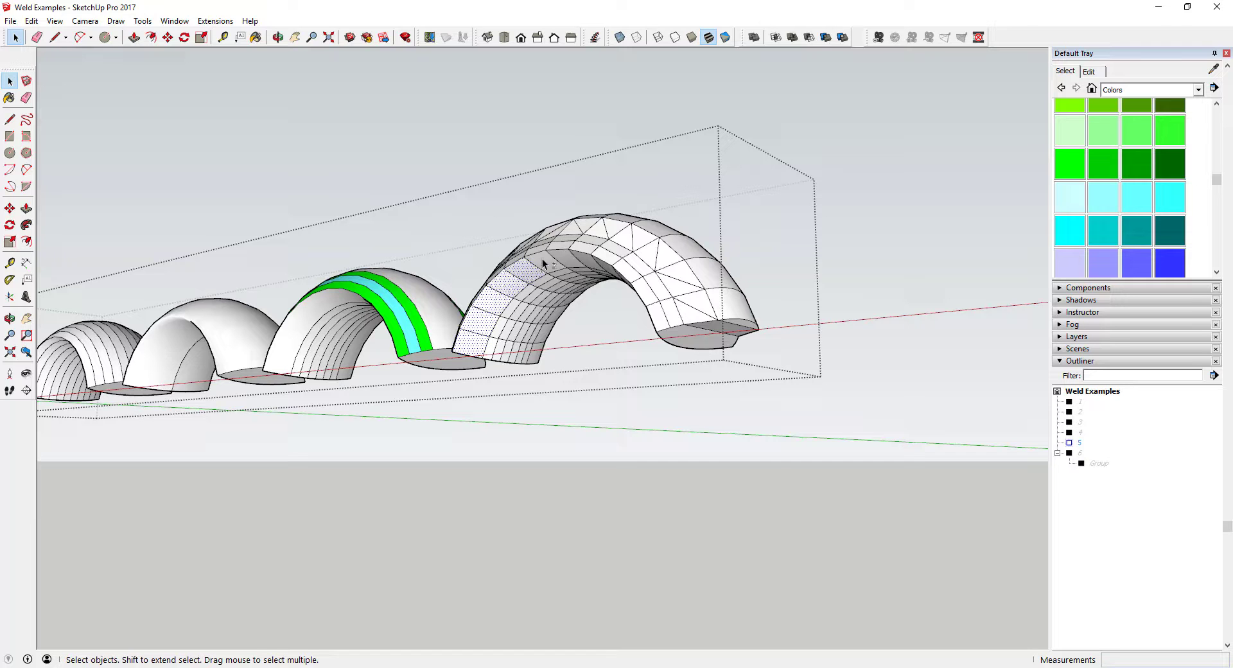
{"action": "middle_click_drag", "start_coordinate": [577, 272], "coordinate": [784, 295]}
{"action": "scroll", "coordinate": [784, 295], "scroll_direction": "up", "scroll_amount": 2}
{"action": "middle_click_drag", "start_coordinate": [824, 377], "coordinate": [665, 356]}
{"action": "left_click", "coordinate": [511, 429], "text": "shift"}
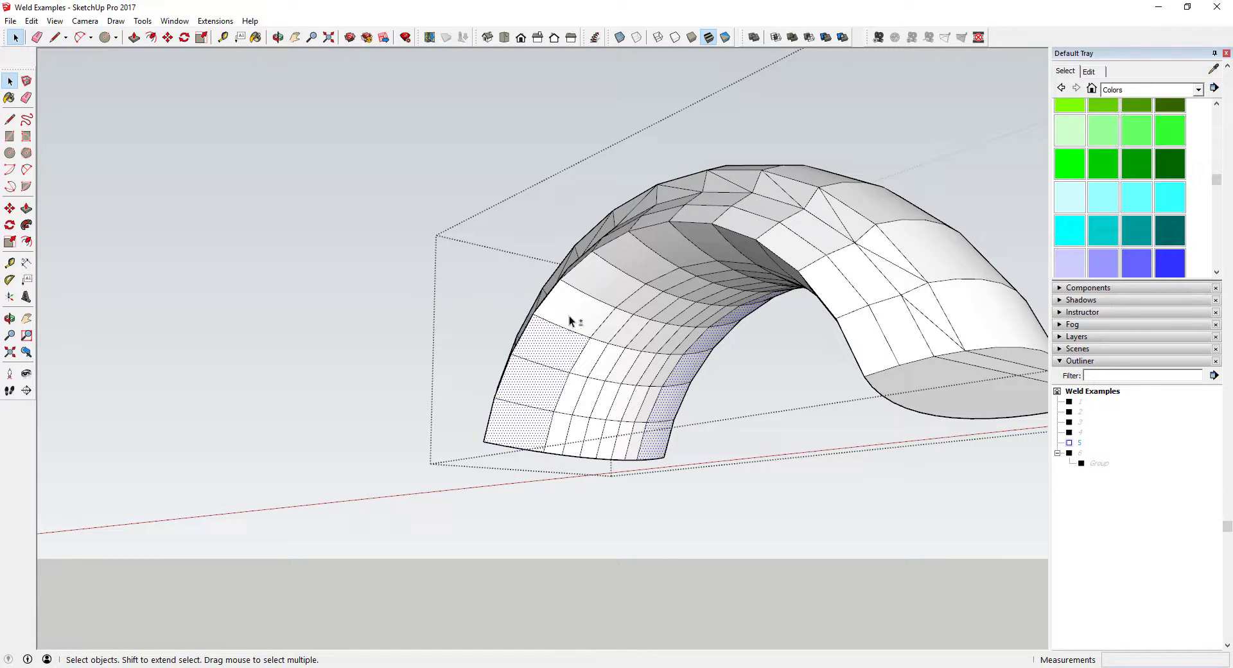
{"action": "middle_click_drag", "start_coordinate": [668, 250], "coordinate": [890, 302]}
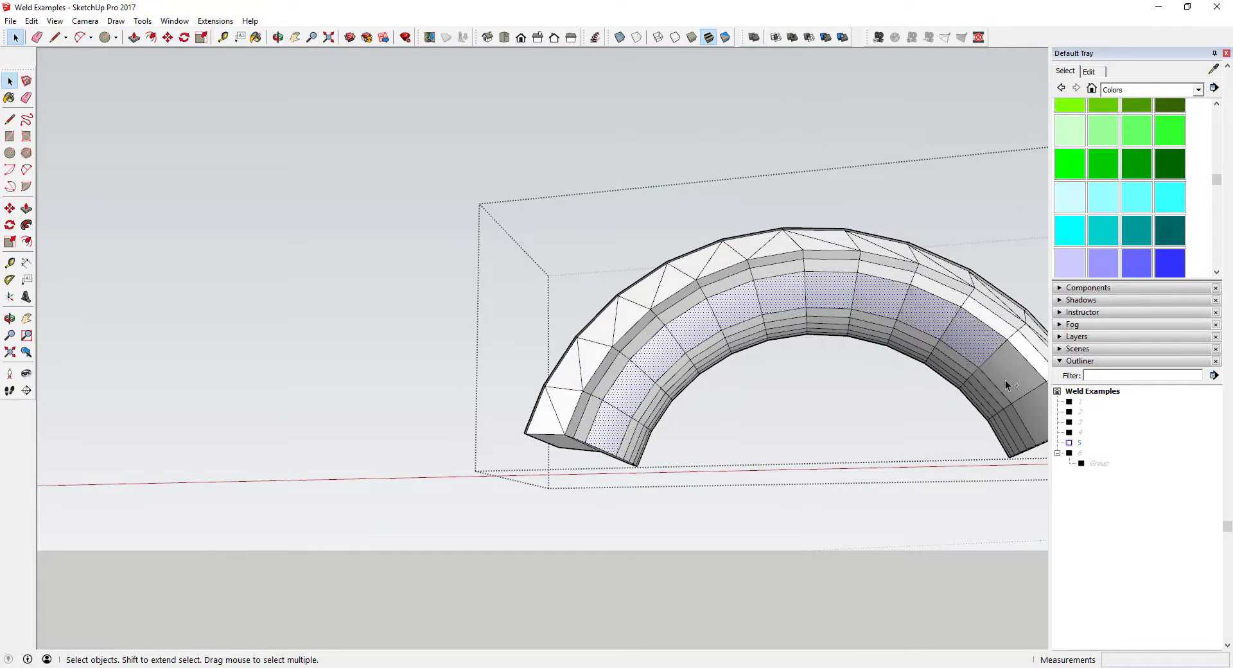
{"action": "scroll", "coordinate": [1023, 415], "scroll_direction": "down", "scroll_amount": 3}
{"action": "middle_click_drag", "start_coordinate": [800, 320], "coordinate": [604, 450]}
{"action": "key", "text": "s"}
{"action": "left_click_drag", "start_coordinate": [696, 405], "coordinate": [695, 459]}
{"action": "key", "text": "space"}
{"action": "middle_click_drag", "start_coordinate": [700, 418], "coordinate": [757, 369]}
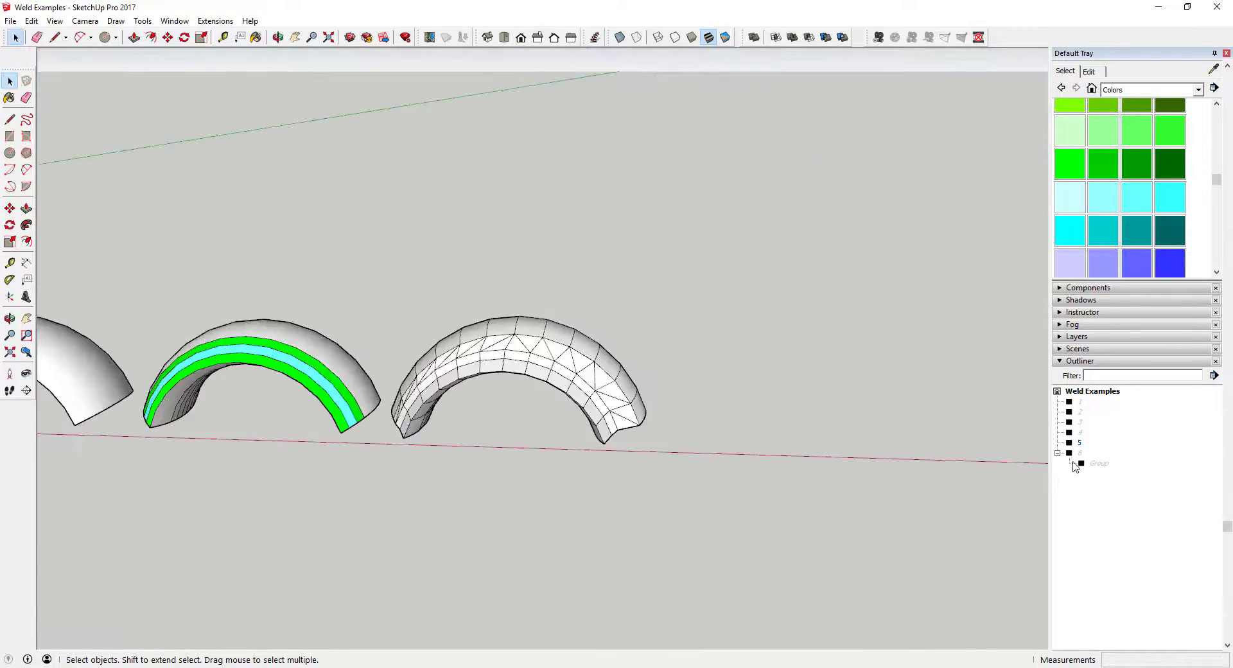
- Unhide group 6 and move it about 24' 9" along the red axis, clear of the row of arches
{"action": "right_click", "coordinate": [1079, 454]}
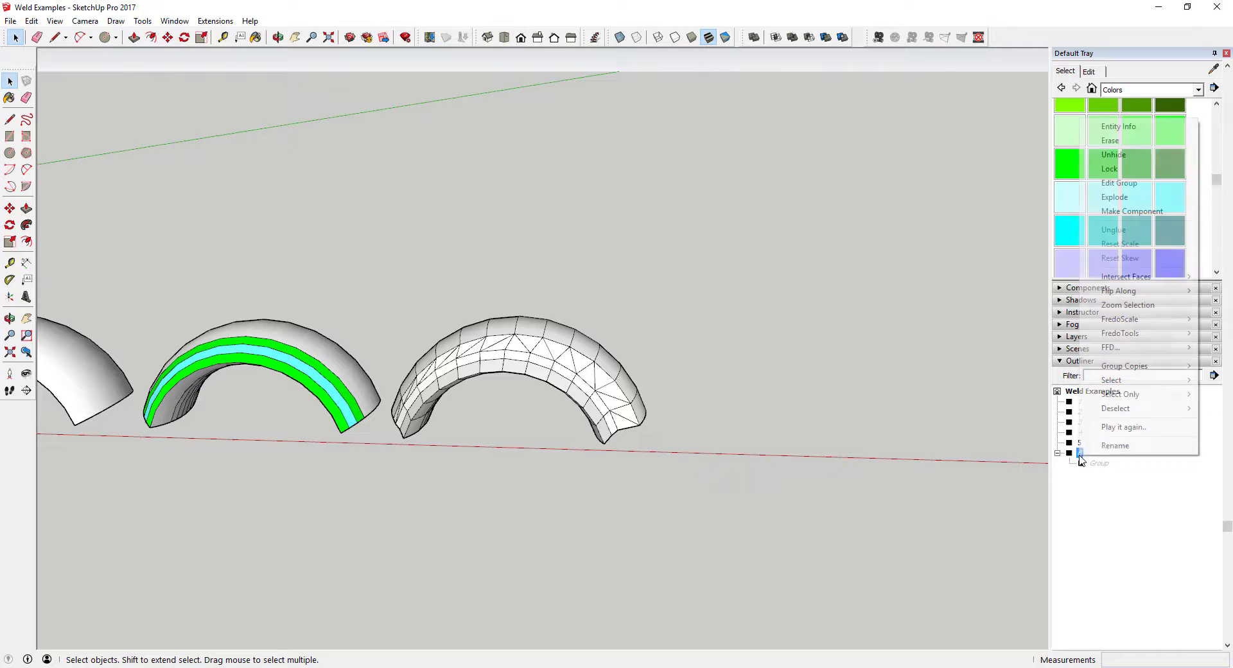
{"action": "left_click", "coordinate": [1117, 155]}
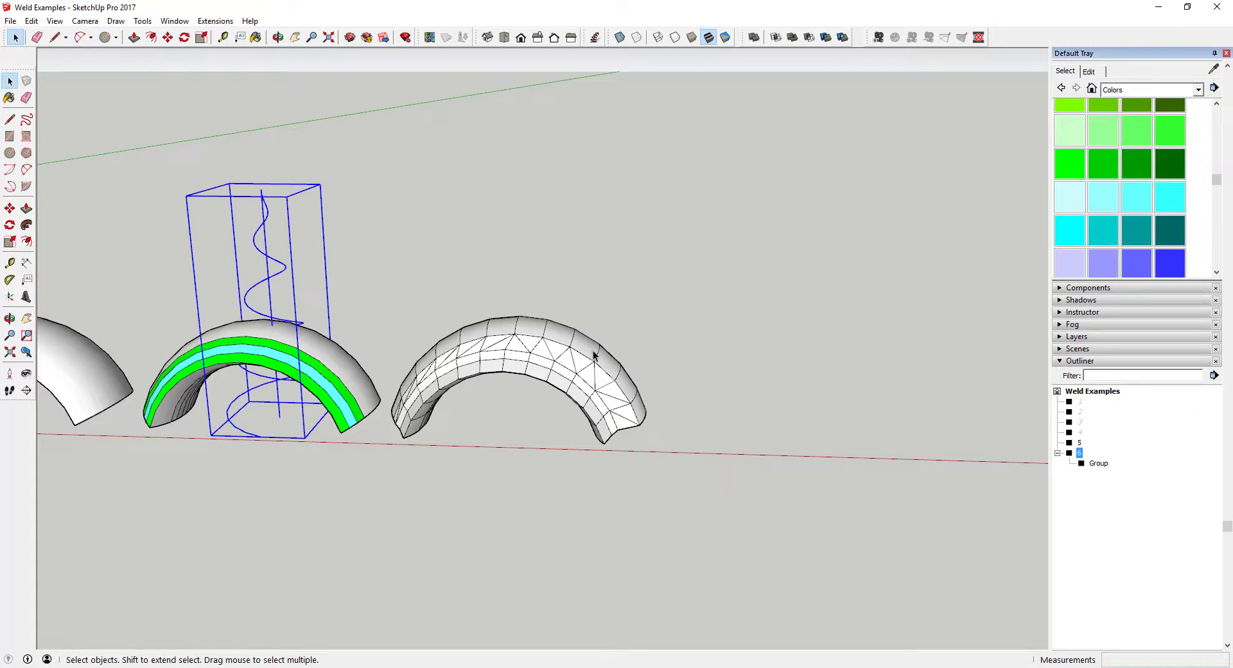
{"action": "key", "text": "m"}
{"action": "left_click", "coordinate": [248, 285]}
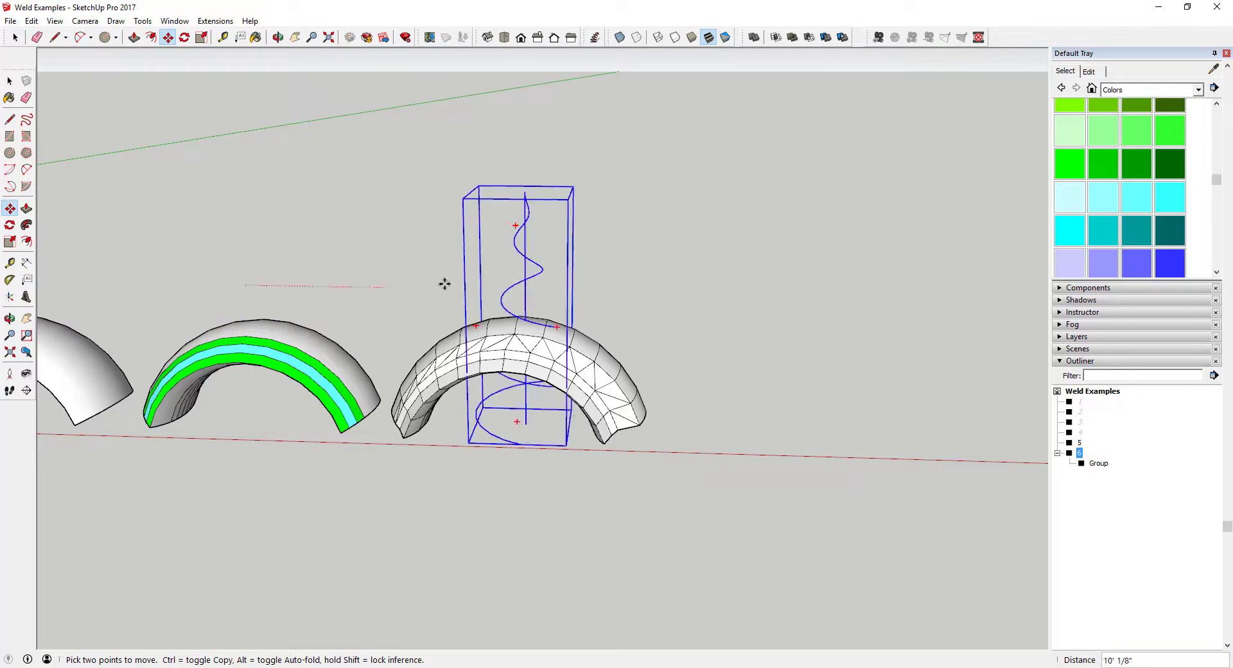
{"action": "left_click", "coordinate": [655, 288]}
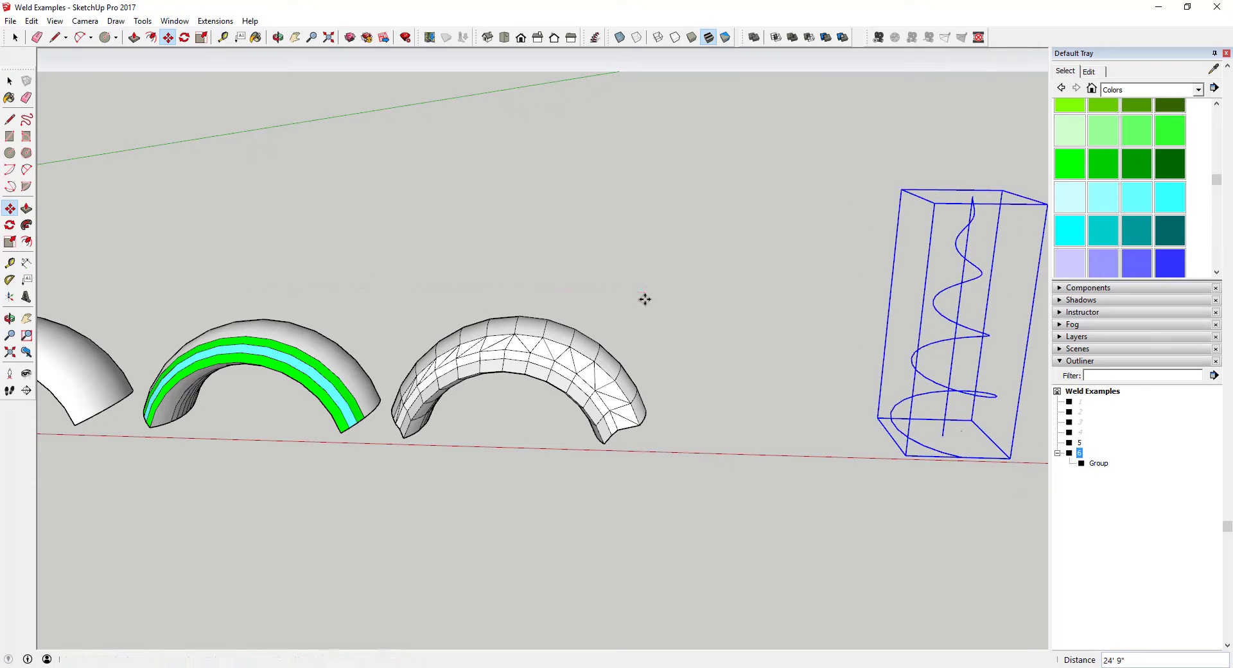
{"action": "key", "text": "space"}
- Open group 6 and its nested group for editing, and select the spiral curve
{"action": "scroll", "coordinate": [1013, 440], "scroll_direction": "up", "scroll_amount": 2}
{"action": "scroll", "coordinate": [850, 318], "scroll_direction": "down", "scroll_amount": 3}
{"action": "scroll", "coordinate": [849, 317], "scroll_direction": "up", "scroll_amount": 3}
{"action": "scroll", "coordinate": [721, 333], "scroll_direction": "down", "scroll_amount": 3}
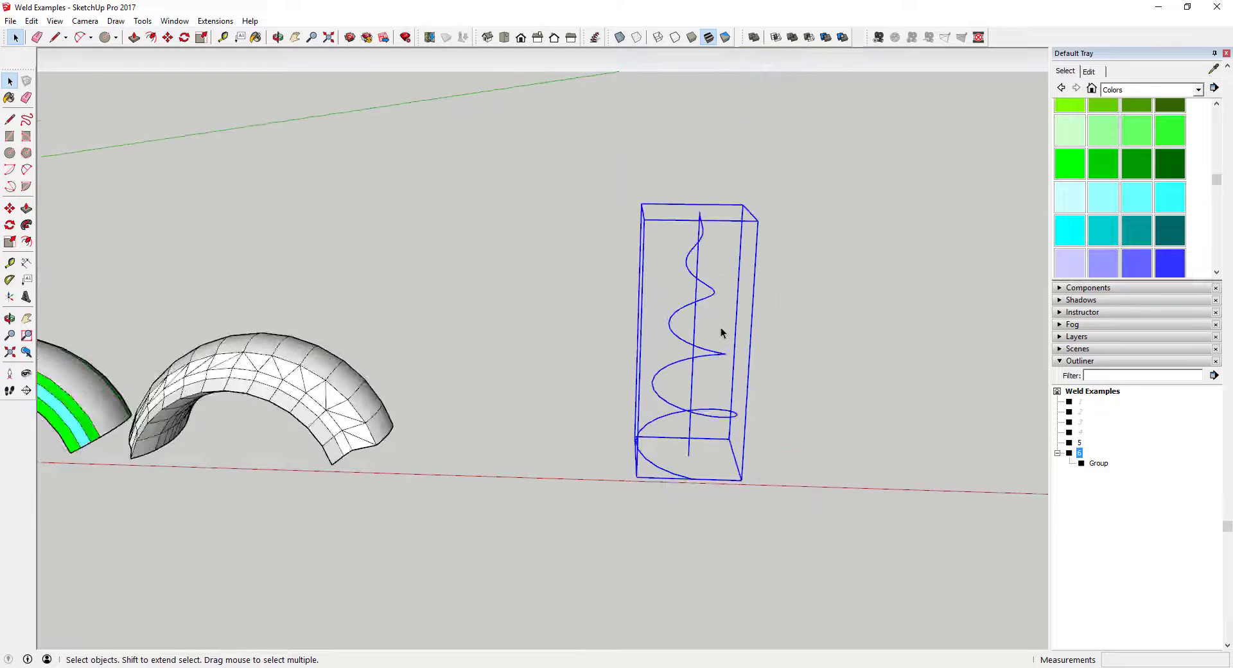
{"action": "scroll", "coordinate": [671, 407], "scroll_direction": "up", "scroll_amount": 2}
{"action": "double_click", "coordinate": [680, 493]}
{"action": "left_click", "coordinate": [684, 493]}
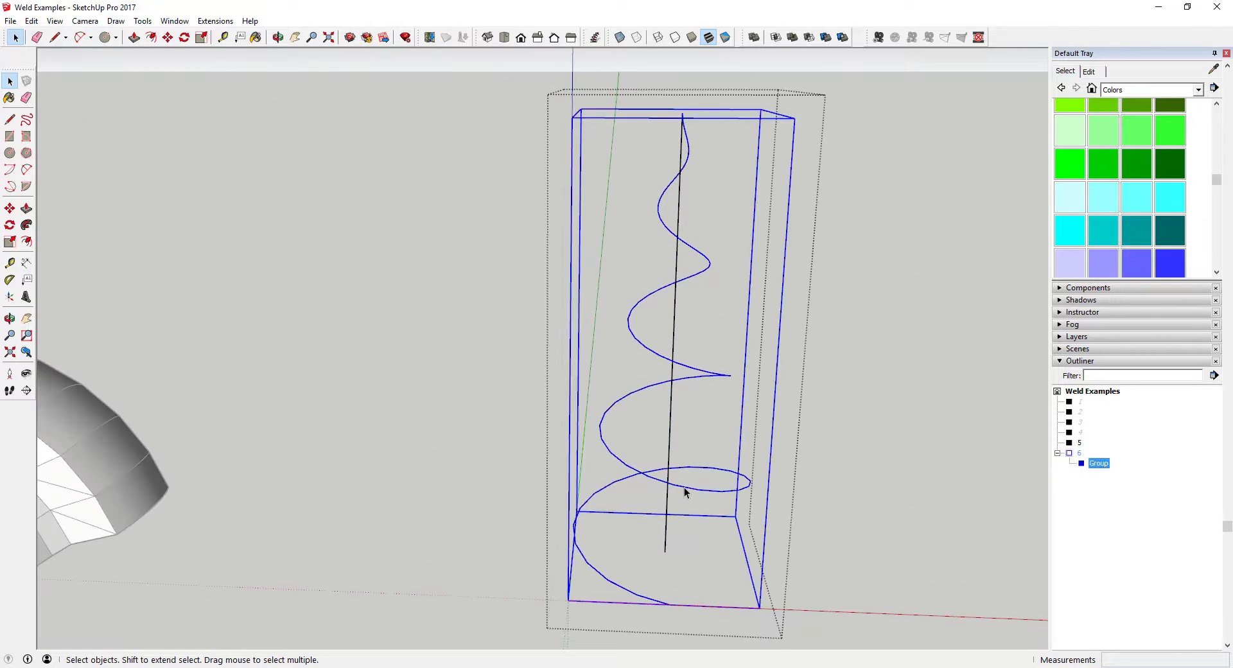
{"action": "double_click", "coordinate": [684, 493]}
{"action": "left_click", "coordinate": [685, 493]}
- Draw a circle perpendicular to the red axis, centred on the spiral's lower end, and scale it down
{"action": "scroll", "coordinate": [608, 426], "scroll_direction": "down", "scroll_amount": 5}
{"action": "middle_click_drag", "start_coordinate": [674, 498], "coordinate": [641, 514]}
{"action": "key", "text": "c"}
{"action": "key", "text": "Right"}
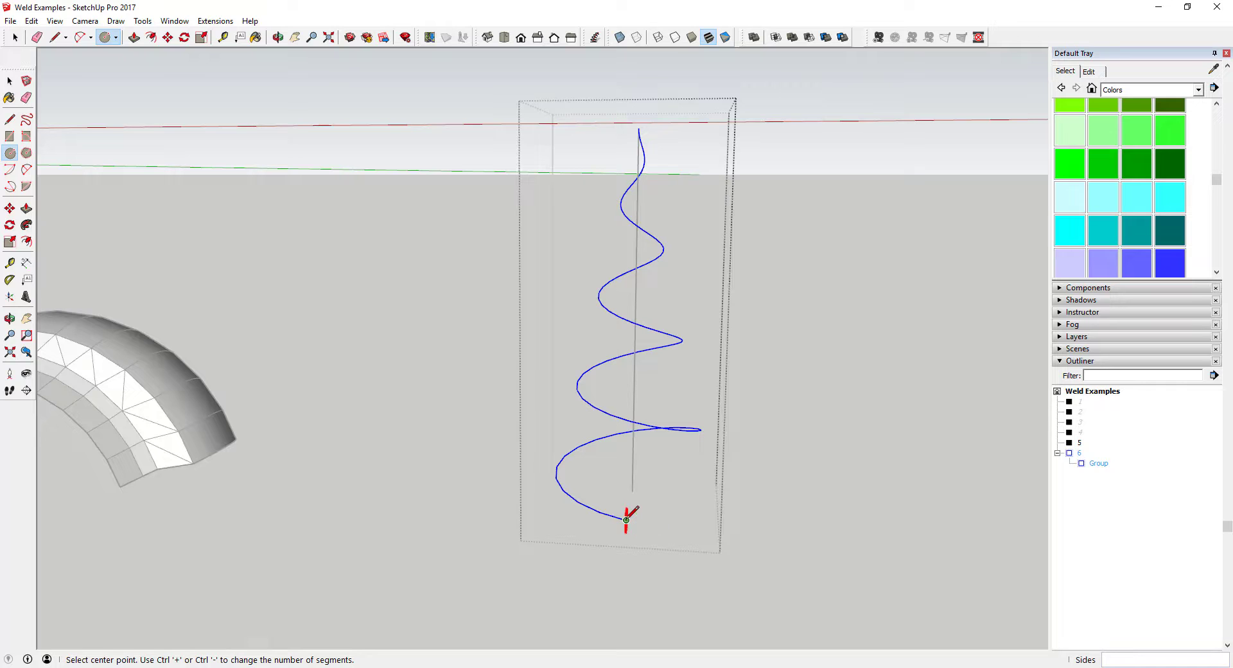
{"action": "left_click", "coordinate": [626, 520]}
{"action": "left_click", "coordinate": [633, 508]}
{"action": "key", "text": "space"}
{"action": "mouse_move", "coordinate": [634, 507]}
{"action": "middle_mouse_down"}
{"action": "mouse_move", "coordinate": [680, 518]}
{"action": "mouse_move", "coordinate": [576, 453]}
{"action": "mouse_move", "coordinate": [615, 509]}
{"action": "middle_mouse_up"}
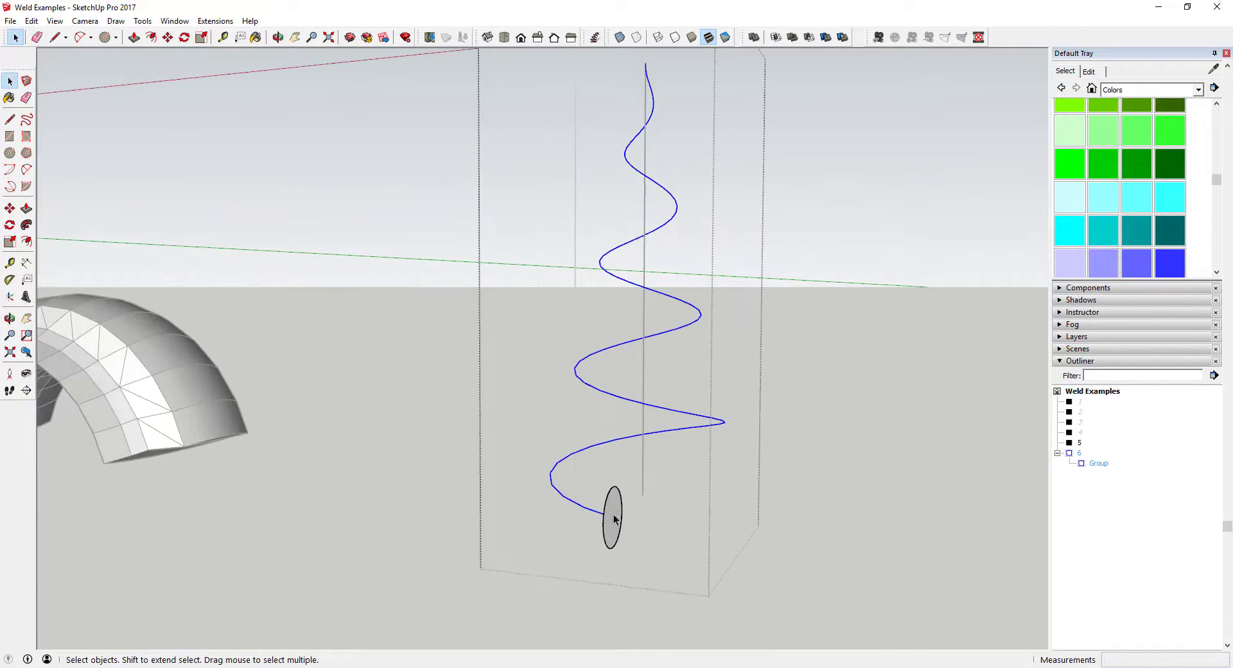
{"action": "key", "text": "s"}
{"action": "left_click_drag", "start_coordinate": [602, 492], "coordinate": [608, 501]}
{"action": "key", "text": "space"}
{"action": "left_click", "coordinate": [621, 442]}
- Copy the spiral path together with its circle to a spot beside the original
{"action": "middle_click_drag", "start_coordinate": [683, 509], "coordinate": [718, 486]}
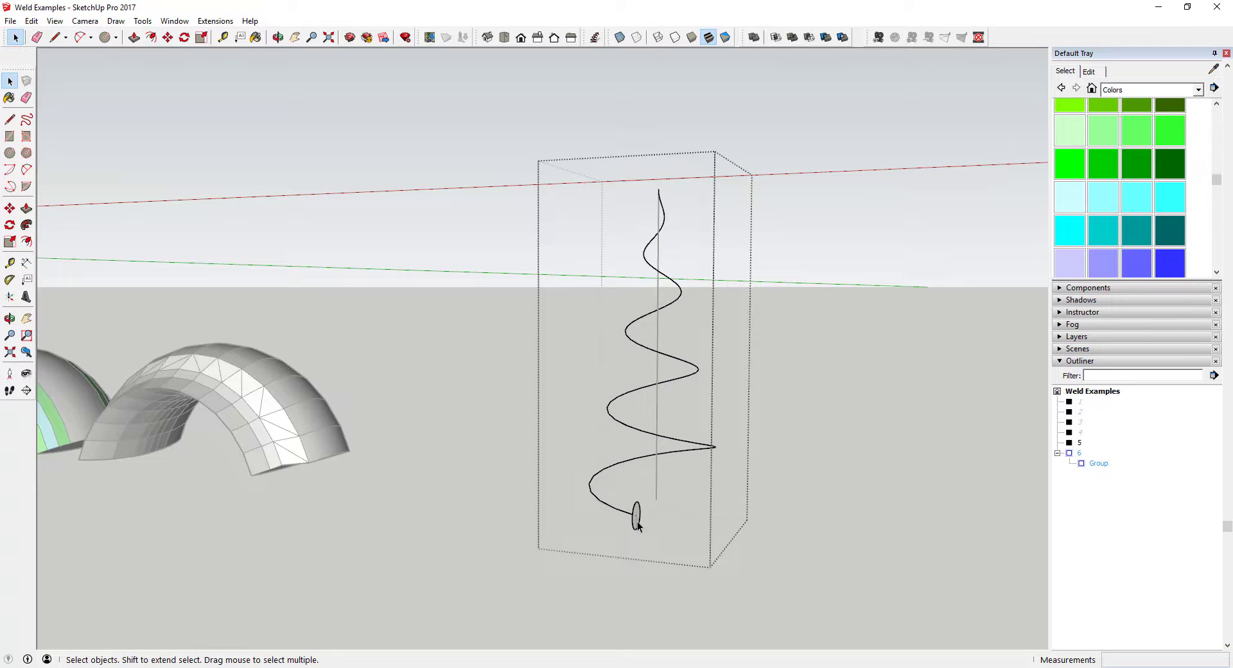
{"action": "left_click", "coordinate": [621, 509], "text": "shift"}
{"action": "key", "text": "m"}
{"action": "left_click", "coordinate": [858, 607]}
{"action": "key", "text": "space"}
{"action": "middle_click_drag", "start_coordinate": [858, 606], "coordinate": [637, 474]}
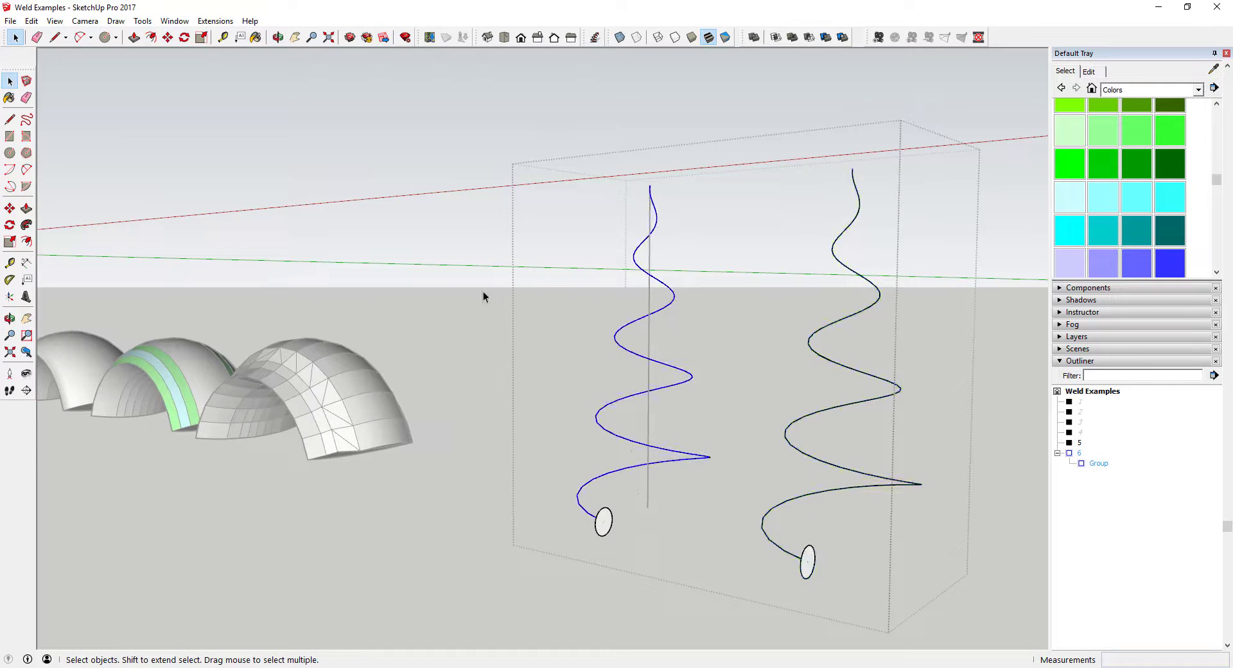
- Sweep the original circle along its spiral with Follow Me, and undo the sweep
{"action": "left_click", "coordinate": [26, 225]}
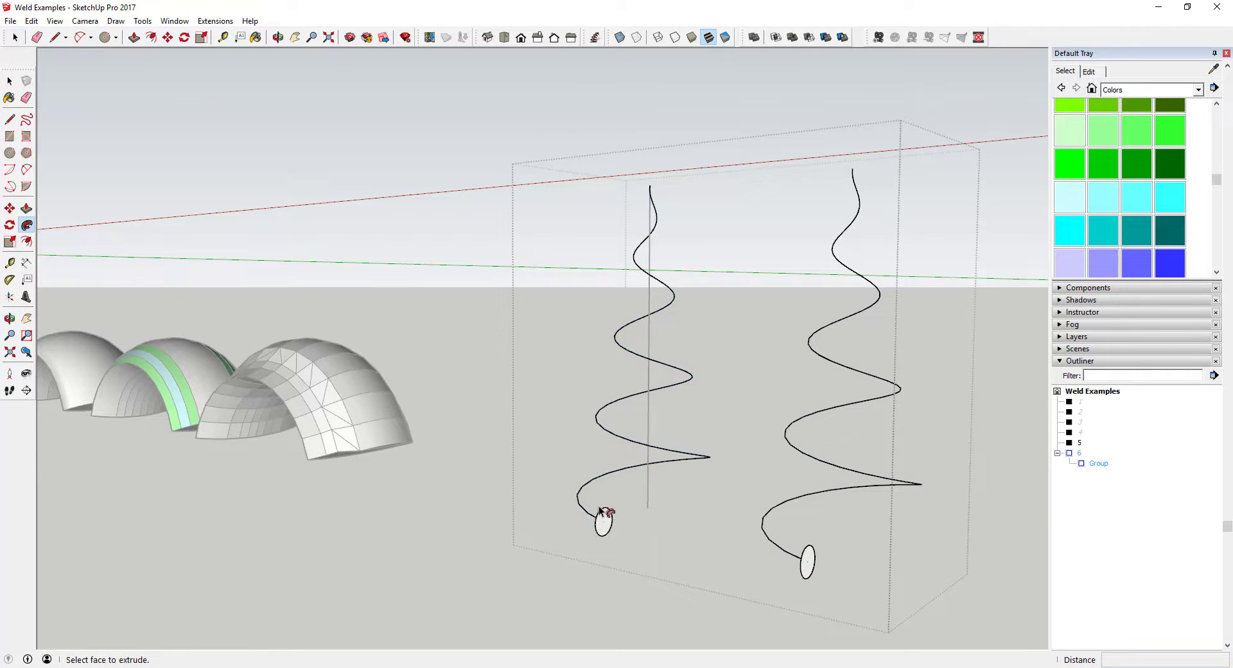
{"action": "left_click", "coordinate": [615, 529]}
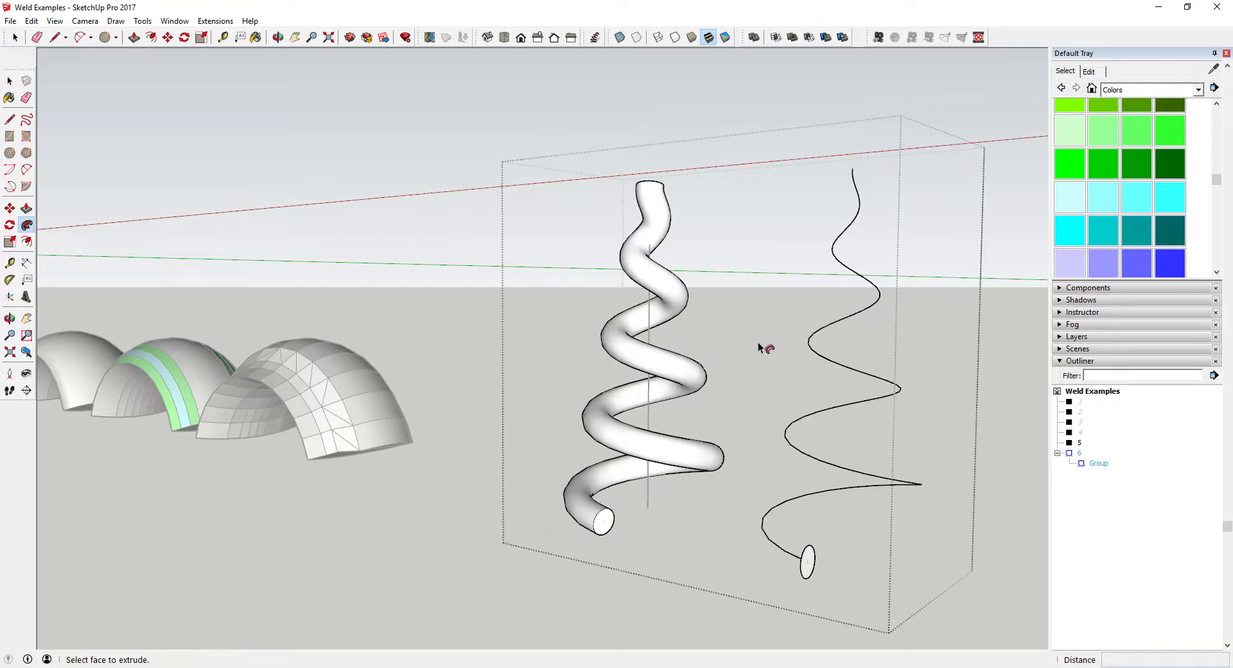
{"action": "key", "text": "ctrl+z"}
{"action": "key", "text": "space"}
- Scale down the circles at the lower ends of both spirals
{"action": "left_click", "coordinate": [604, 521]}
{"action": "key", "text": "s"}
{"action": "left_click_drag", "start_coordinate": [589, 508], "coordinate": [597, 515], "text": "ctrl"}
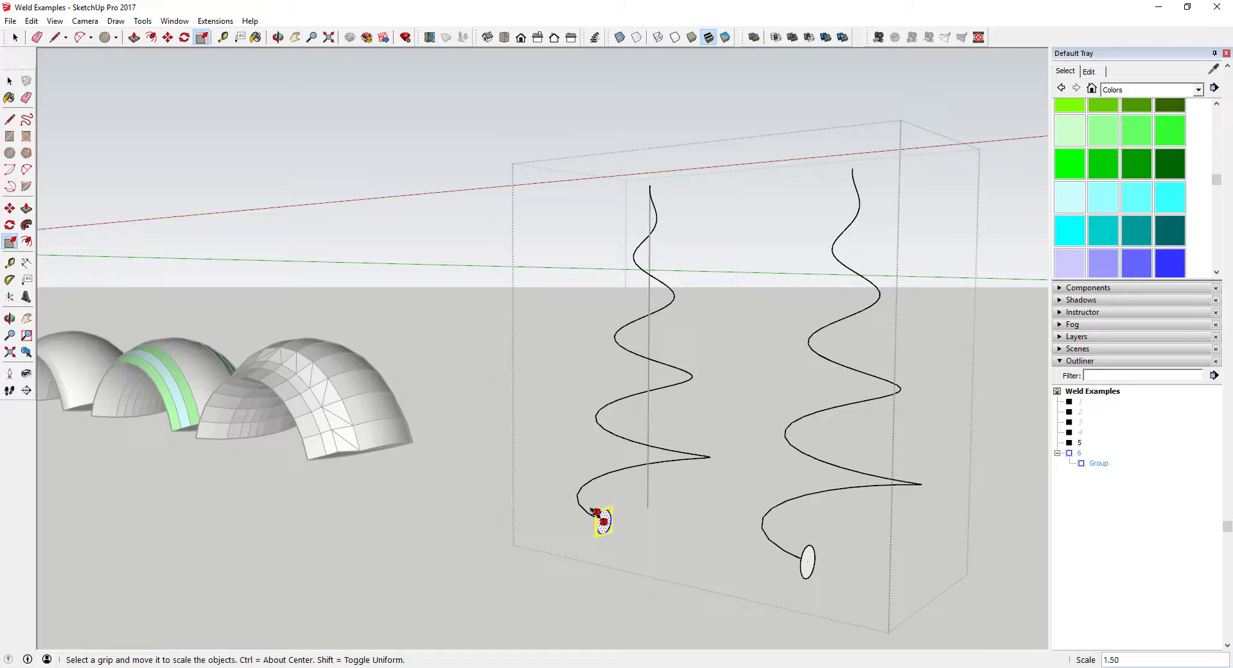
{"action": "key", "text": "space"}
{"action": "left_click", "coordinate": [804, 560]}
{"action": "key", "text": "s"}
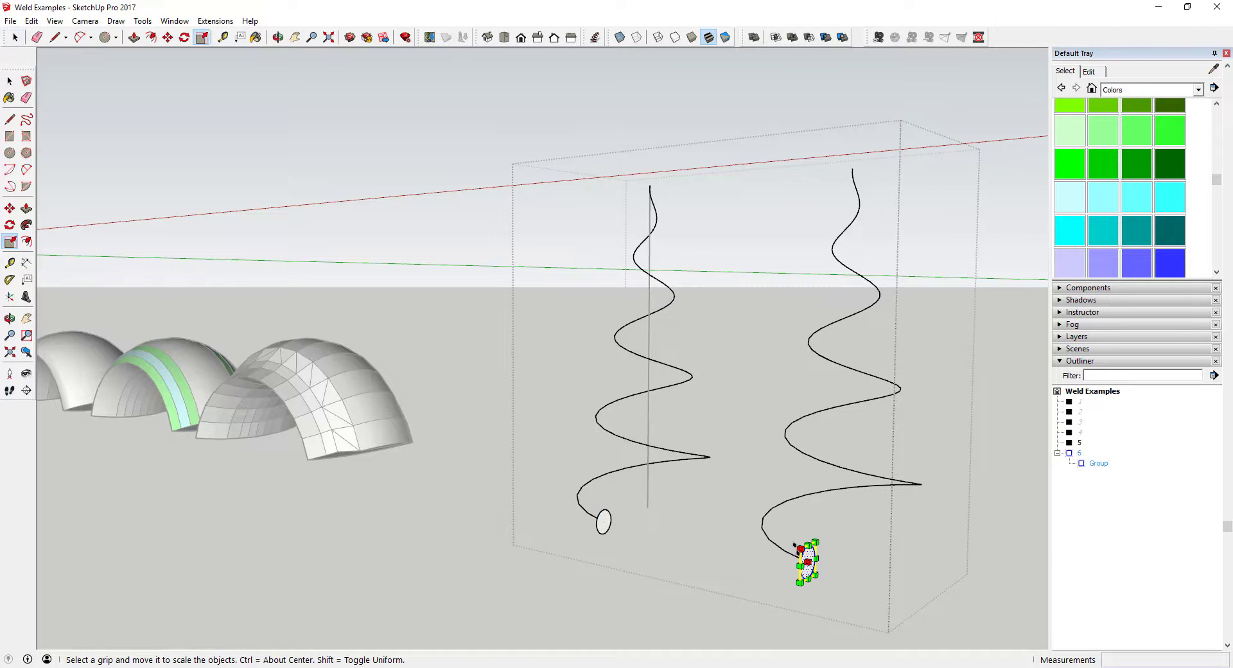
{"action": "key", "text": "space"}
- Sweep the smaller circle along the original spiral with Follow Me and select the tube's surface to examine it
{"action": "left_click", "coordinate": [613, 472]}
{"action": "left_click", "coordinate": [26, 225]}
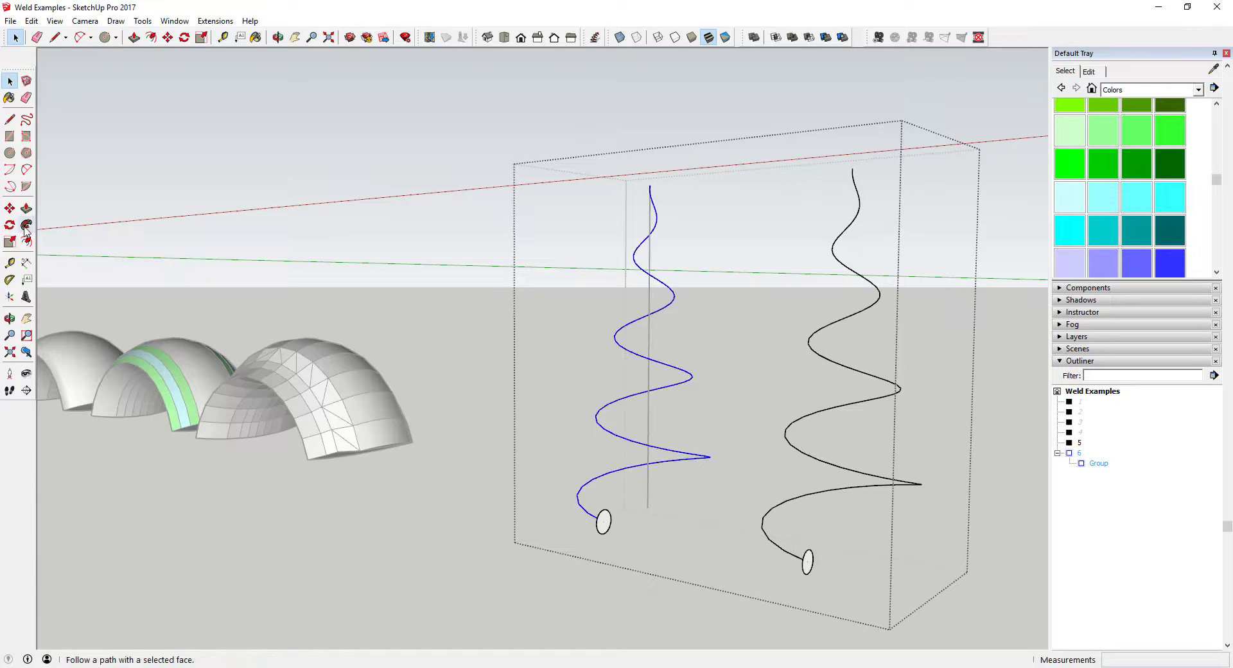
{"action": "left_click", "coordinate": [601, 521]}
{"action": "key", "text": "space"}
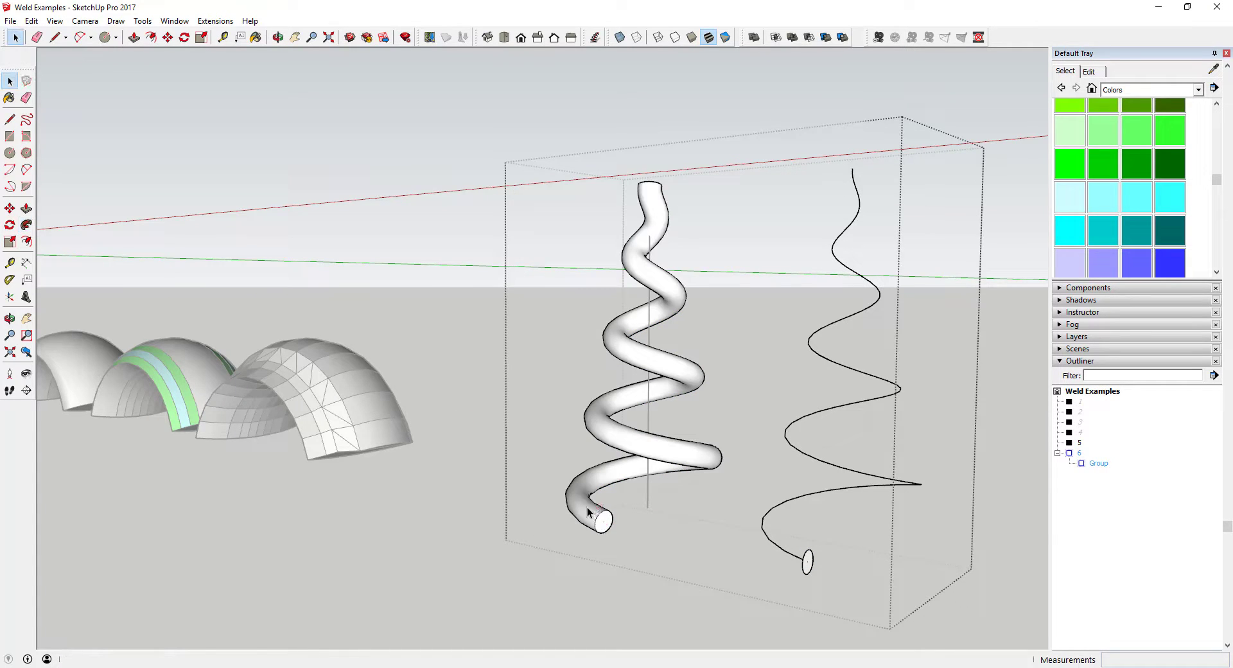
{"action": "left_click", "coordinate": [574, 479]}
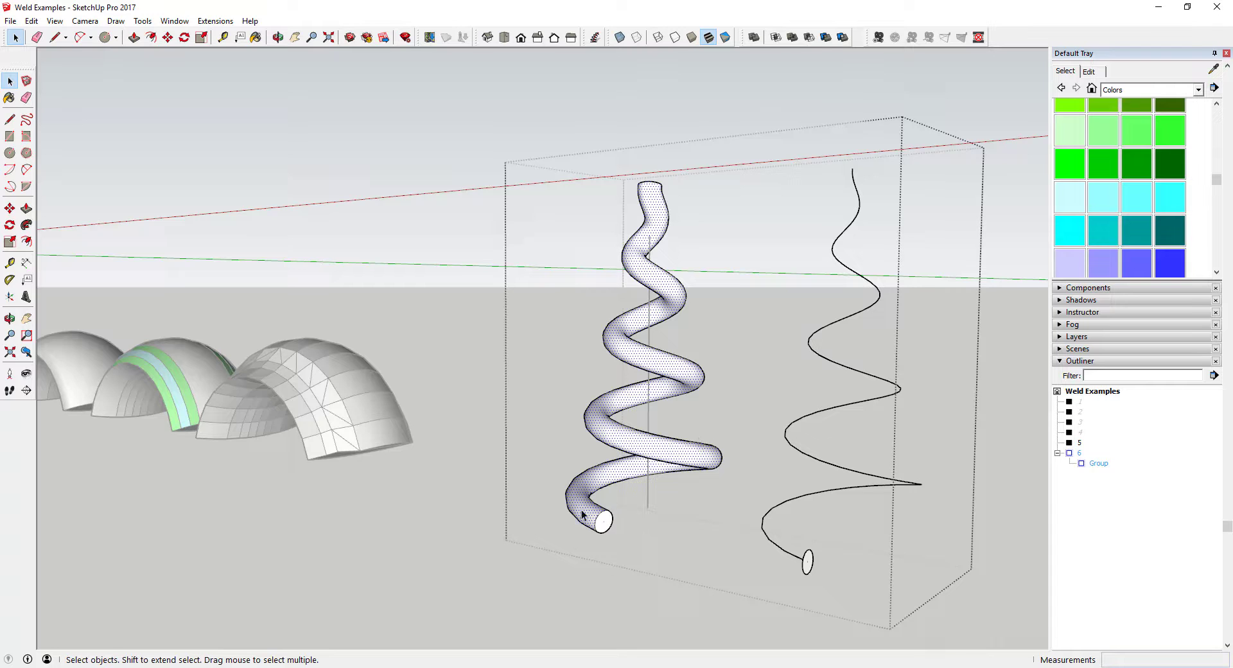
{"action": "scroll", "coordinate": [600, 540], "scroll_direction": "down", "scroll_amount": 2}
{"action": "scroll", "coordinate": [697, 520], "scroll_direction": "up", "scroll_amount": 8}
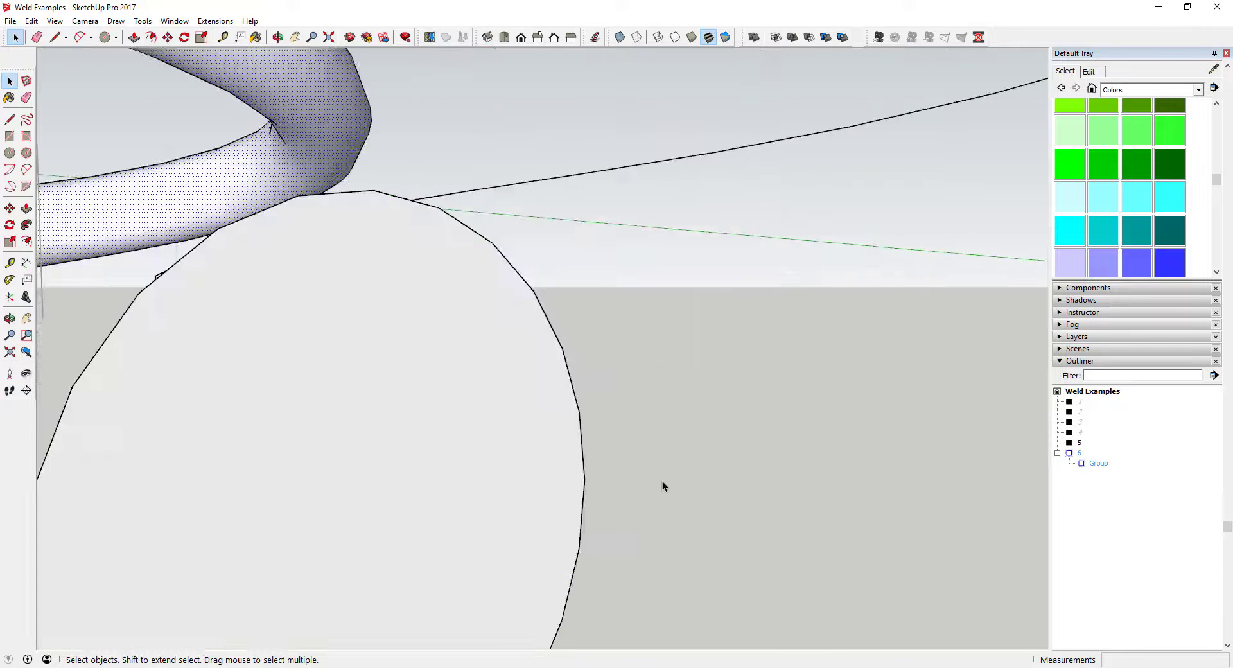
- Explode the curve of the circle at the foot of the copied spiral into separate edges
{"action": "scroll", "coordinate": [649, 487], "scroll_direction": "down", "scroll_amount": 6}
{"action": "right_click", "coordinate": [635, 458]}
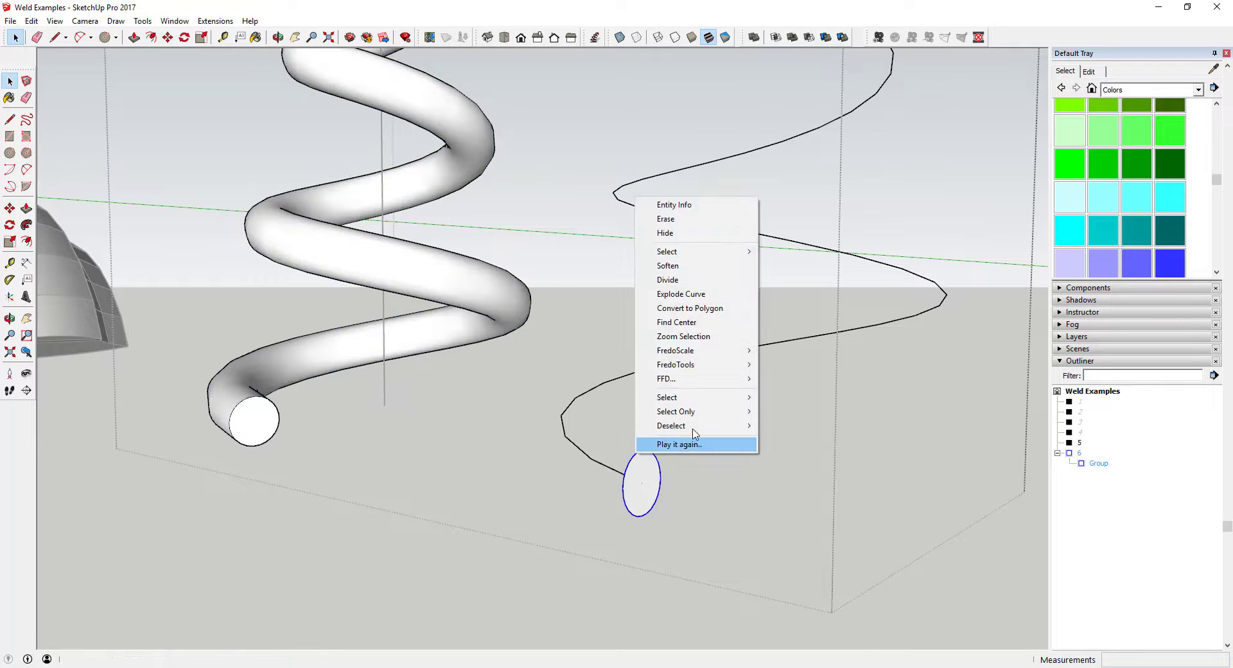
{"action": "left_click", "coordinate": [678, 294]}
- Select the run of edges around one side of the exploded circle, from its upper to its lower edge, and weld them into one curve
{"action": "scroll", "coordinate": [630, 474], "scroll_direction": "up", "scroll_amount": 4}
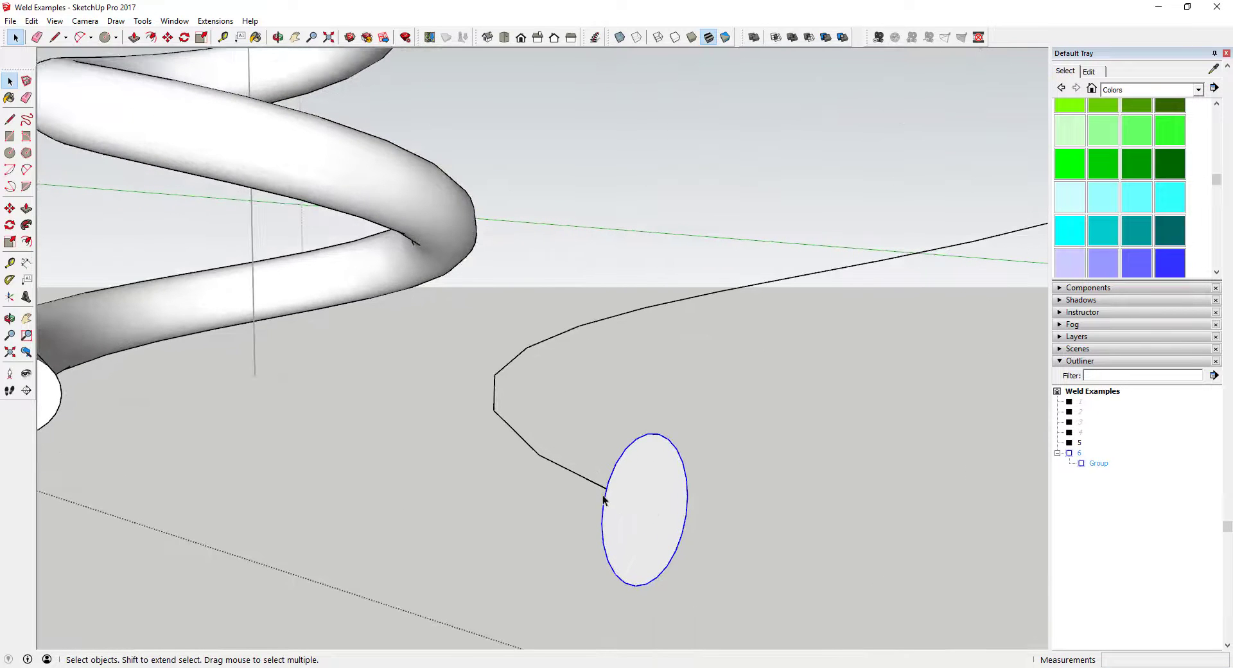
{"action": "left_click", "coordinate": [605, 498]}
{"action": "scroll", "coordinate": [644, 442], "scroll_direction": "up", "scroll_amount": 2}
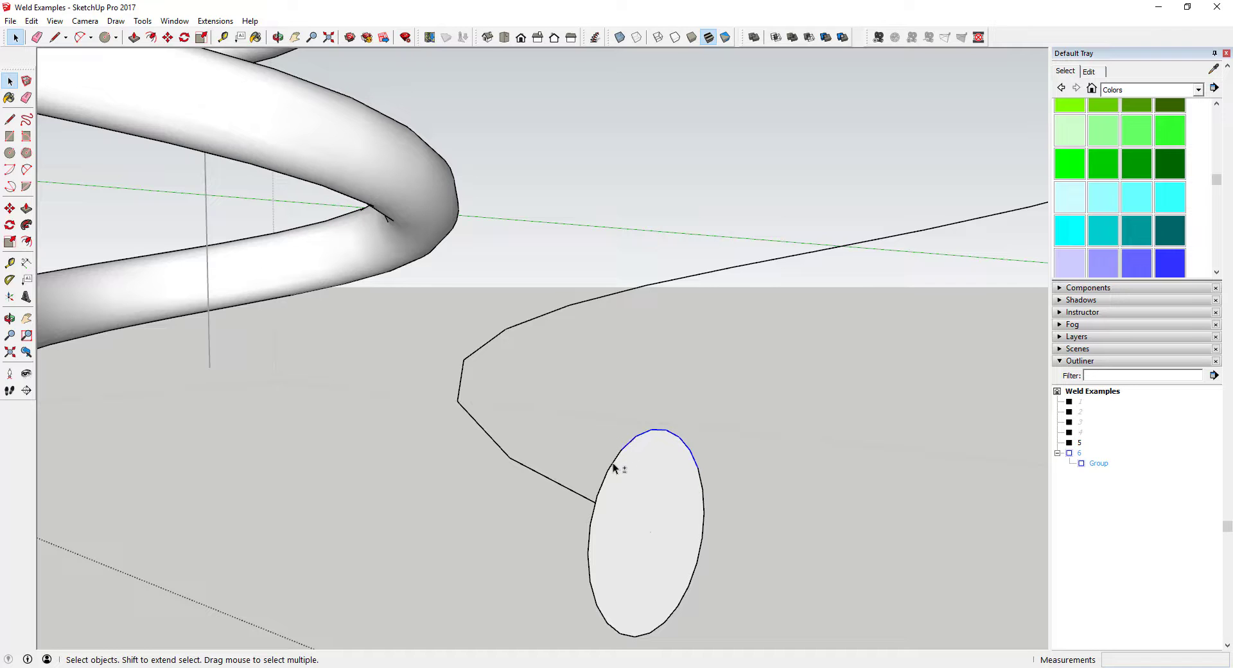
{"action": "middle_click_drag", "start_coordinate": [622, 475], "coordinate": [656, 431]}
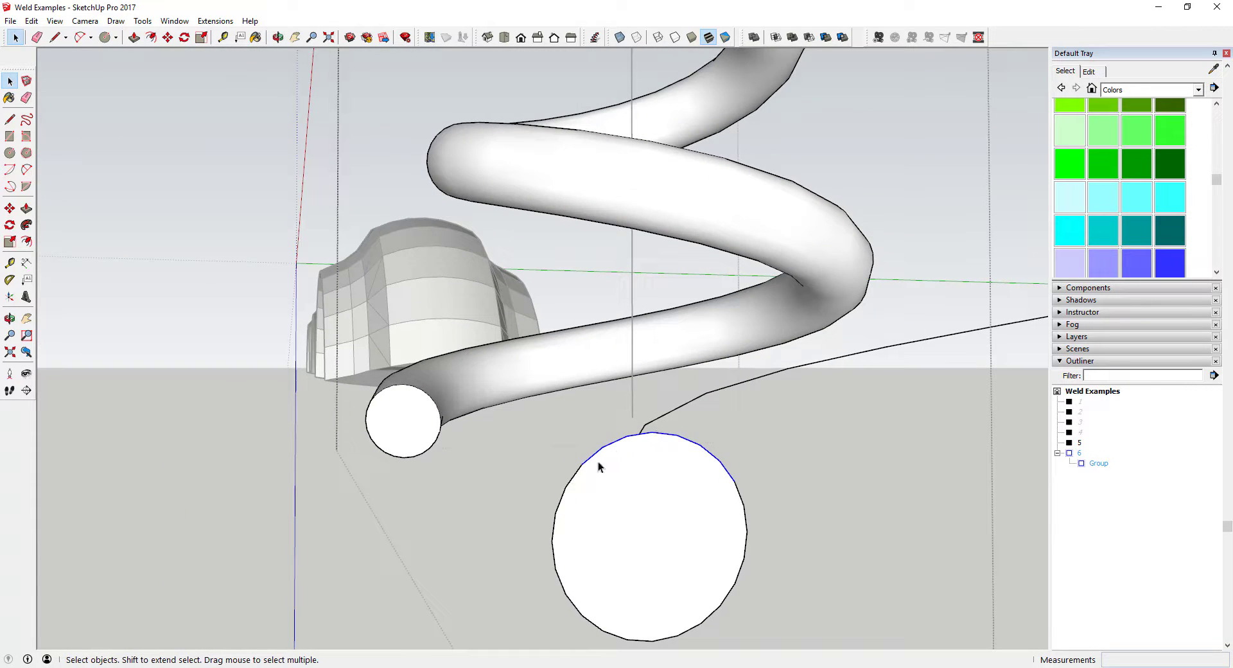
{"action": "left_click", "coordinate": [662, 639]}
{"action": "left_click", "coordinate": [215, 21]}
{"action": "left_click", "coordinate": [218, 49]}
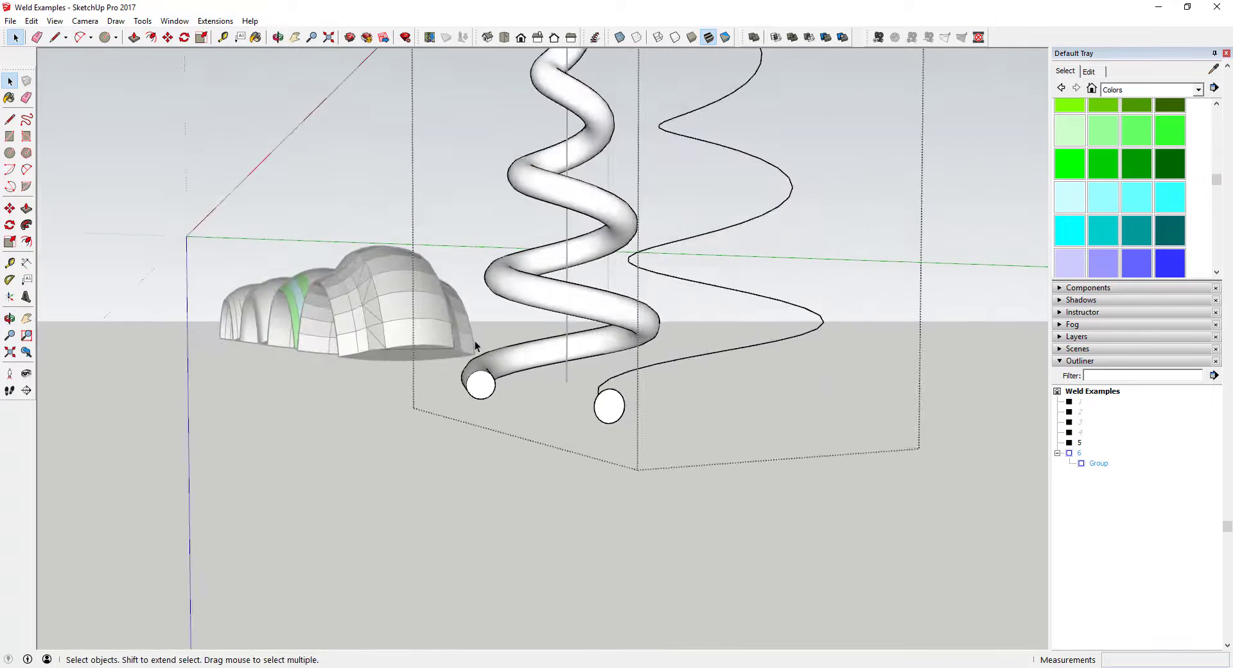
- Sweep the partly welded circle along the copied spiral with Follow Me and inspect the tube's seam lines
{"action": "middle_click_drag", "start_coordinate": [668, 385], "coordinate": [720, 368]}
{"action": "left_click", "coordinate": [718, 375]}
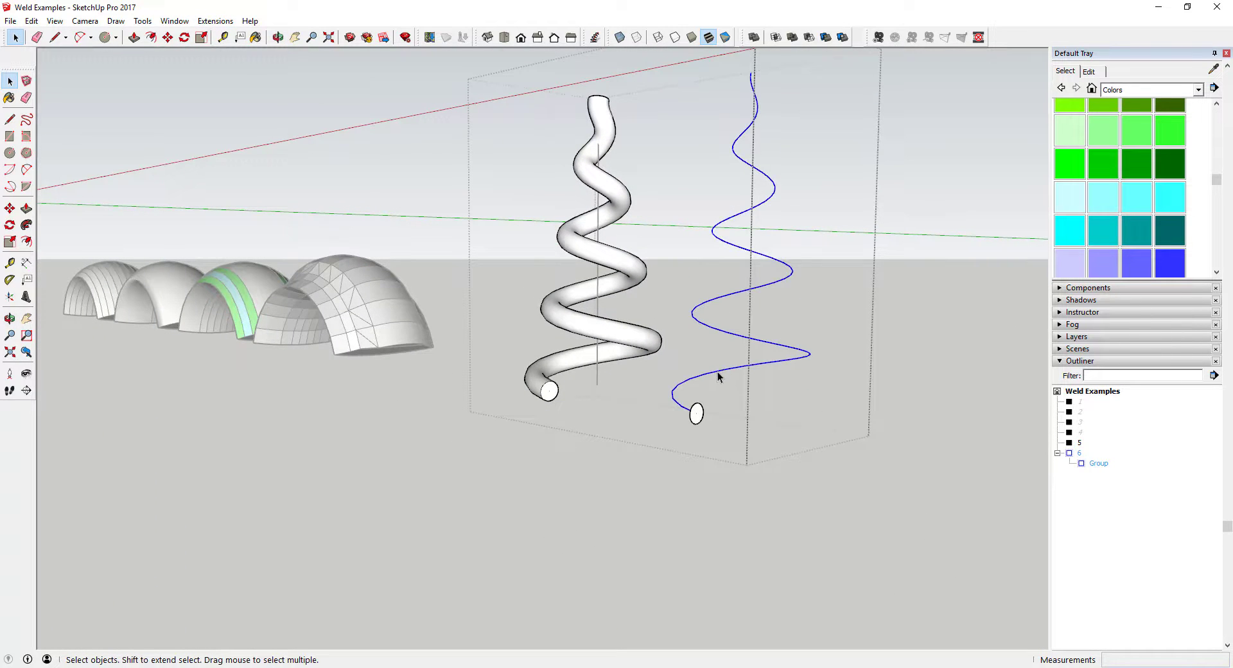
{"action": "left_click", "coordinate": [27, 224]}
{"action": "left_click", "coordinate": [696, 413]}
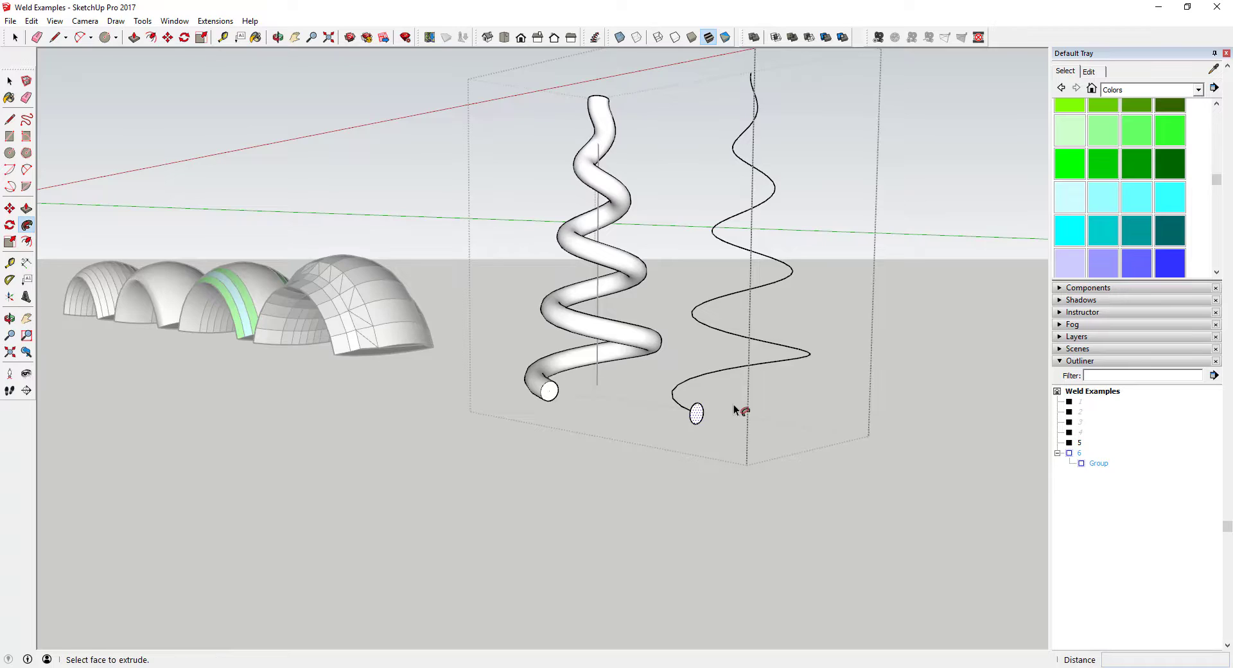
{"action": "scroll", "coordinate": [719, 406], "scroll_direction": "up", "scroll_amount": 10}
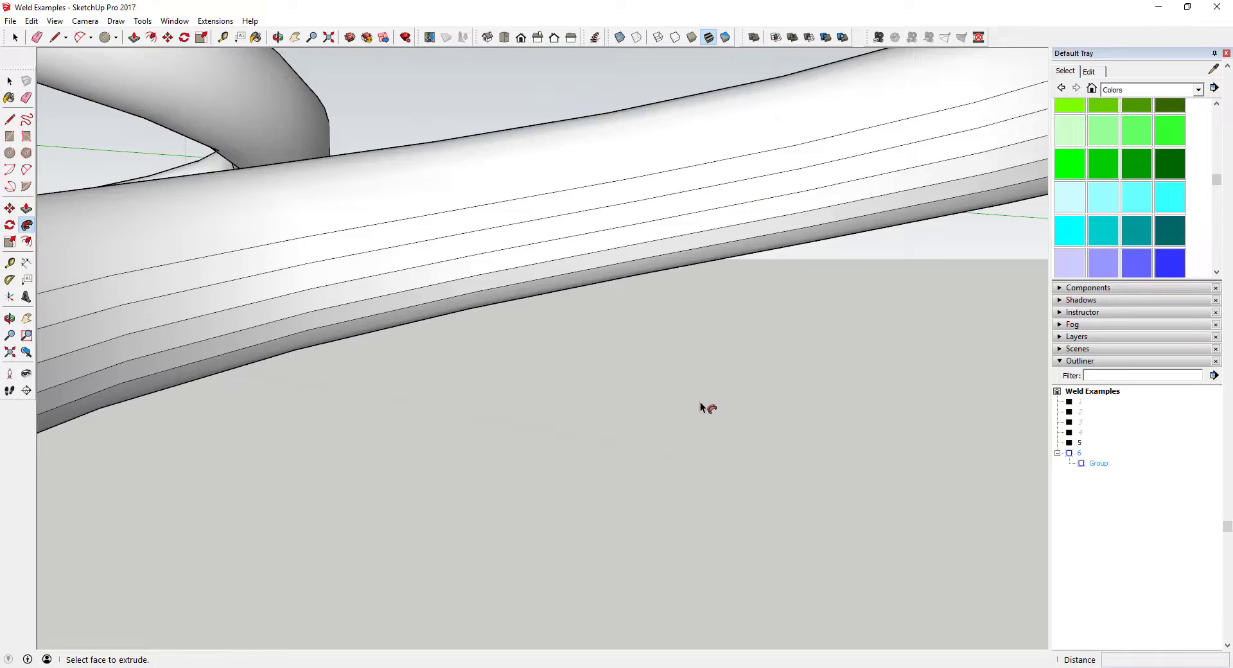
{"action": "scroll", "coordinate": [704, 398], "scroll_direction": "down", "scroll_amount": 10}
{"action": "middle_click_drag", "start_coordinate": [710, 405], "coordinate": [760, 366]}
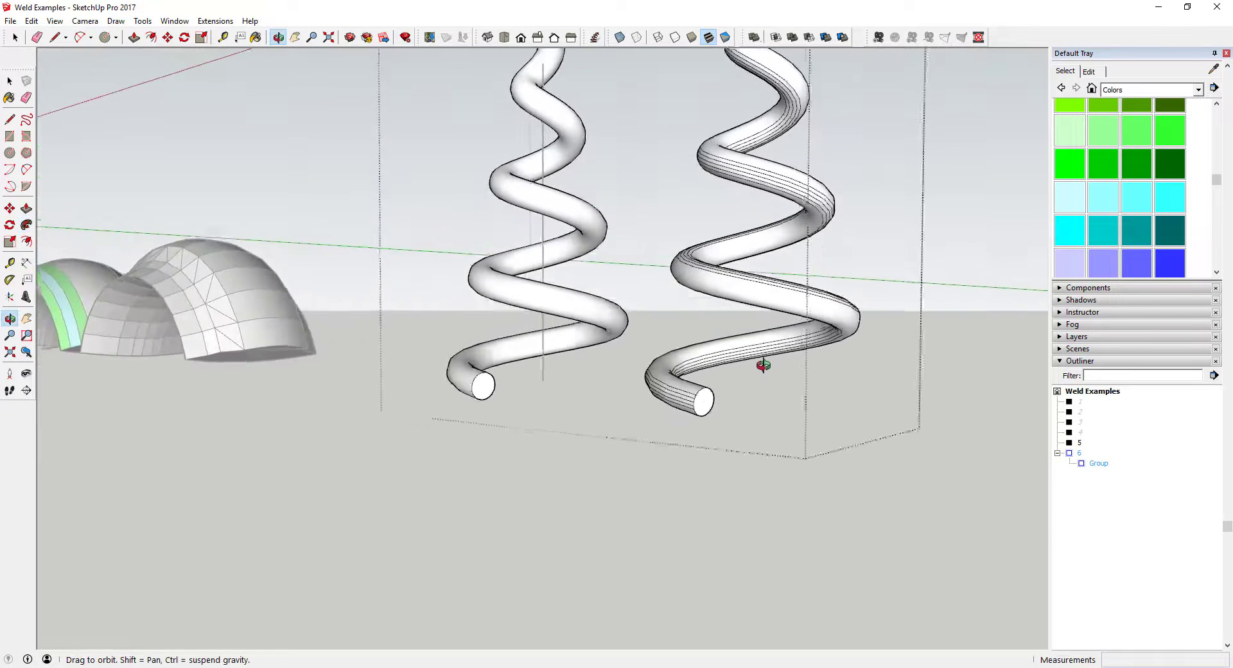
{"action": "scroll", "coordinate": [707, 399], "scroll_direction": "up", "scroll_amount": 8}
{"action": "scroll", "coordinate": [661, 399], "scroll_direction": "down", "scroll_amount": 6}
{"action": "scroll", "coordinate": [661, 398], "scroll_direction": "up", "scroll_amount": 1}
{"action": "key", "text": "space"}
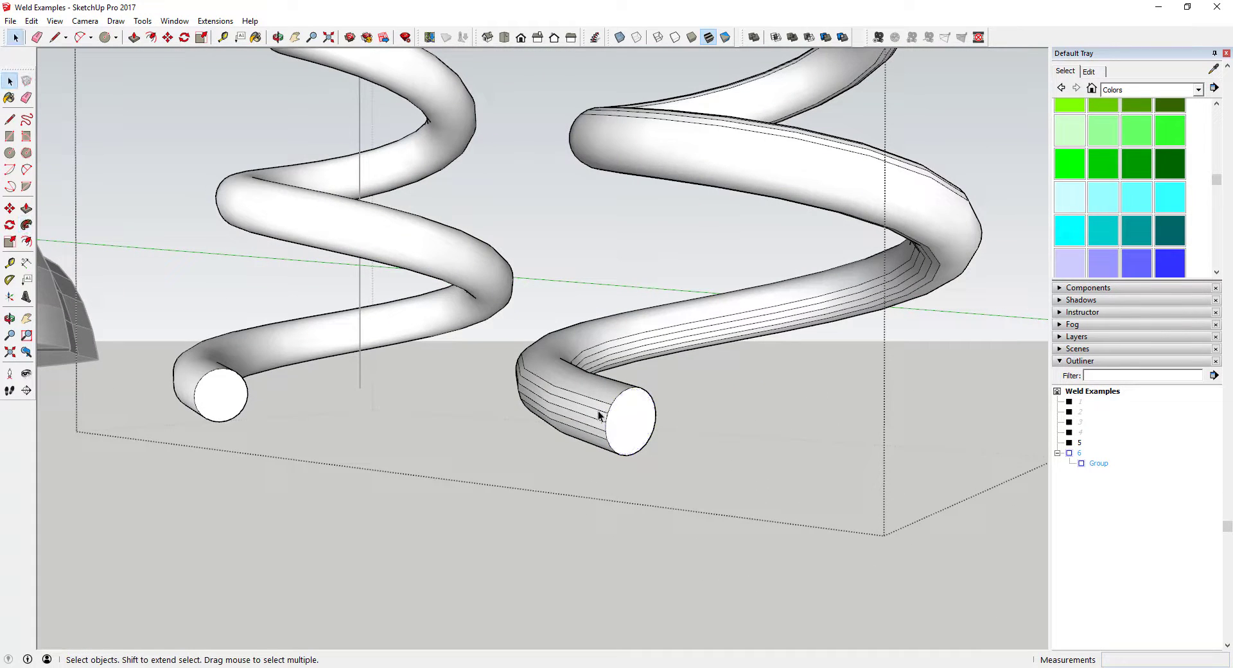
- Paint alternate separate strips along the second spiral tube red
{"action": "scroll", "coordinate": [1156, 192], "scroll_direction": "up", "scroll_amount": 8}
{"action": "left_click", "coordinate": [1070, 147]}
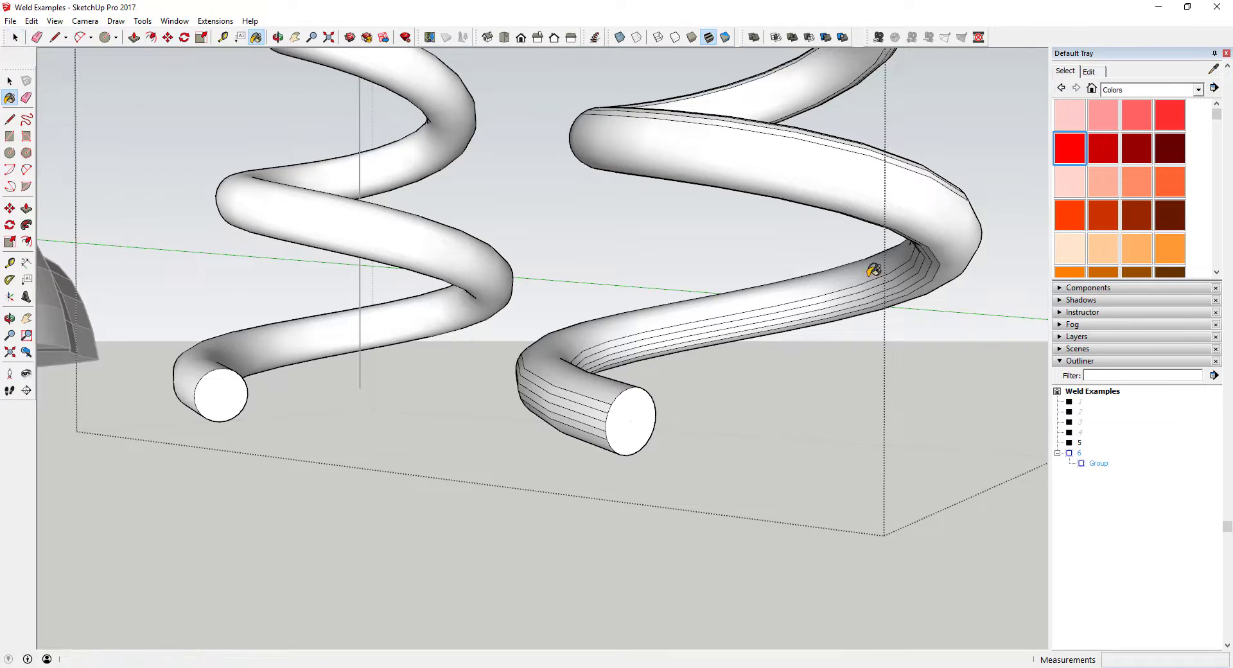
{"action": "left_click", "coordinate": [610, 404]}
{"action": "left_click", "coordinate": [606, 425]}
{"action": "mouse_move", "coordinate": [608, 433]}
{"action": "middle_mouse_down"}
{"action": "mouse_move", "coordinate": [633, 420]}
{"action": "mouse_move", "coordinate": [578, 352]}
{"action": "middle_mouse_up"}
{"action": "left_click", "coordinate": [589, 363]}
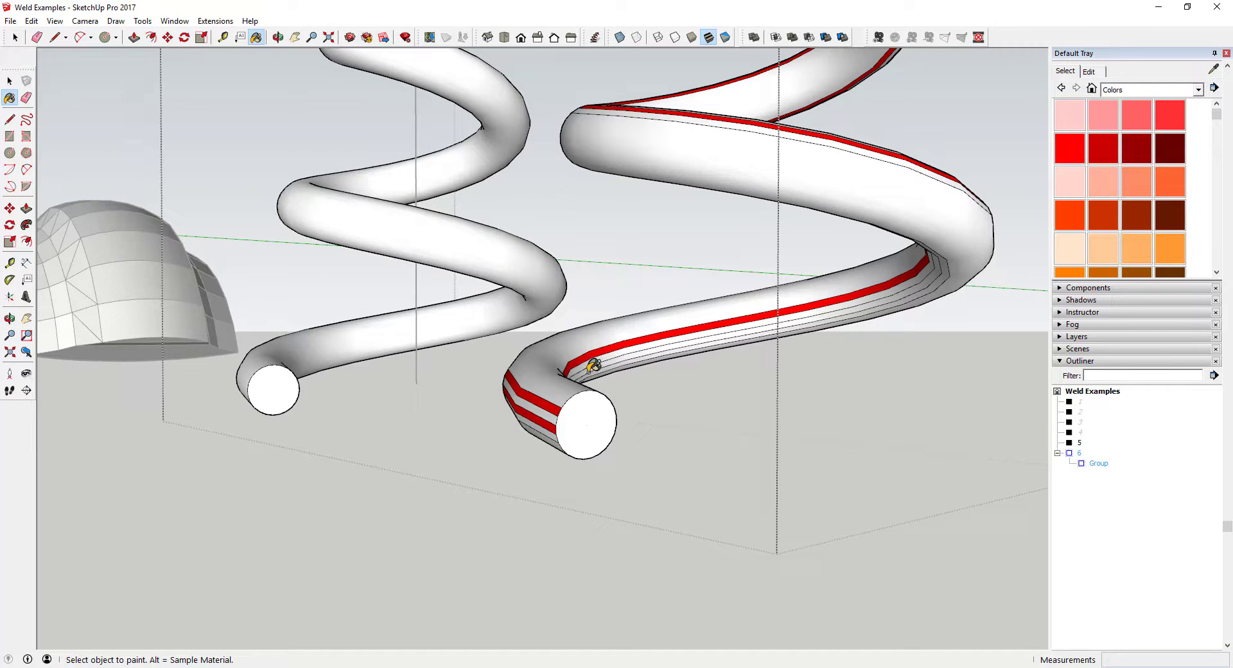
{"action": "left_click", "coordinate": [592, 364]}
{"action": "key", "text": "space"}
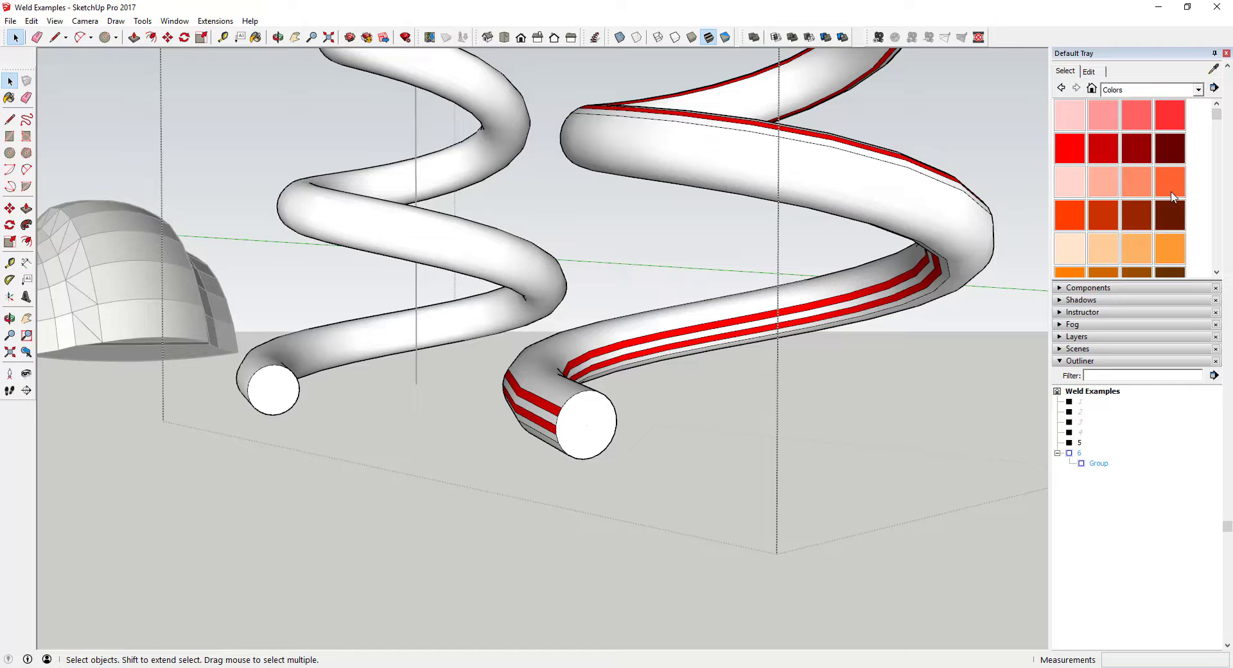
- Paint the strips between the red ones on the second spiral tube blue and view both spirals
{"action": "scroll", "coordinate": [1174, 195], "scroll_direction": "down", "scroll_amount": 5}
{"action": "scroll", "coordinate": [1174, 195], "scroll_direction": "down", "scroll_amount": 5}
{"action": "left_click", "coordinate": [1070, 222]}
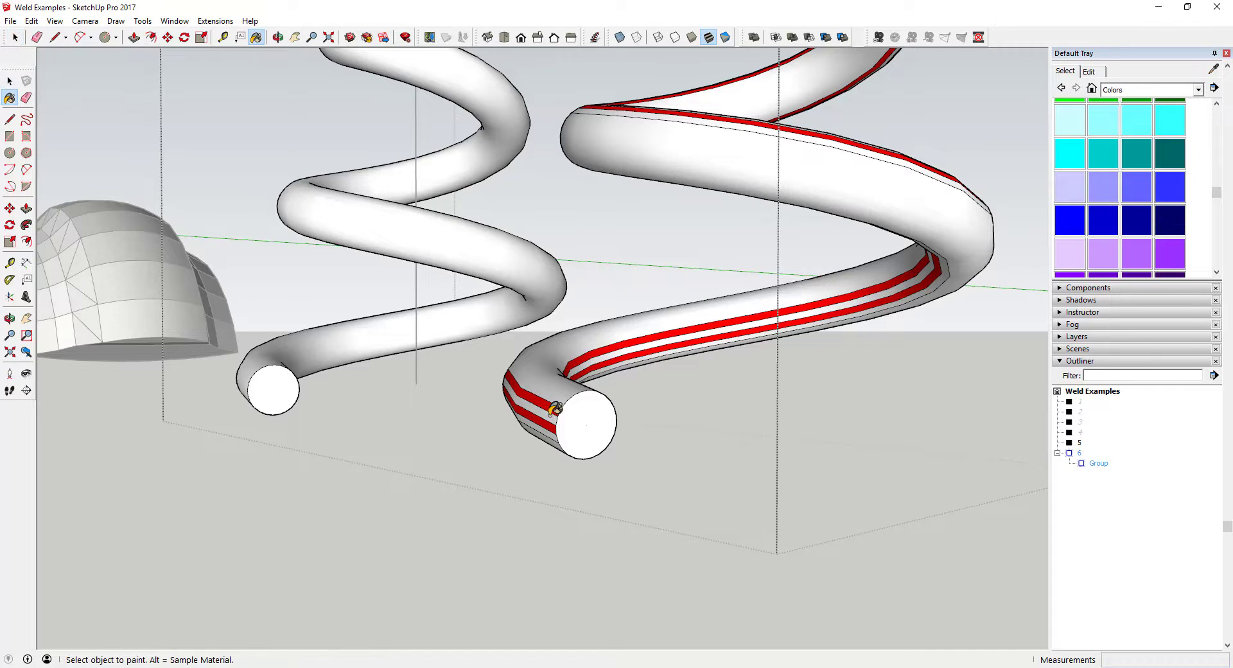
{"action": "left_click", "coordinate": [553, 416]}
{"action": "left_click", "coordinate": [552, 421]}
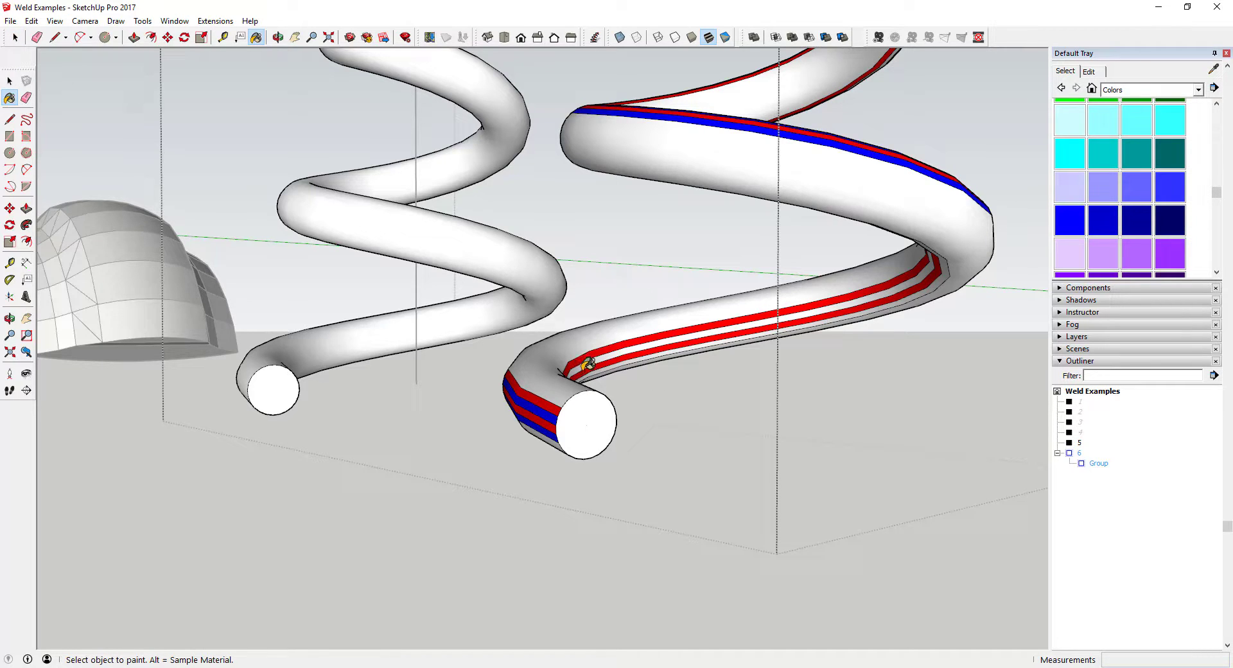
{"action": "left_click", "coordinate": [584, 363]}
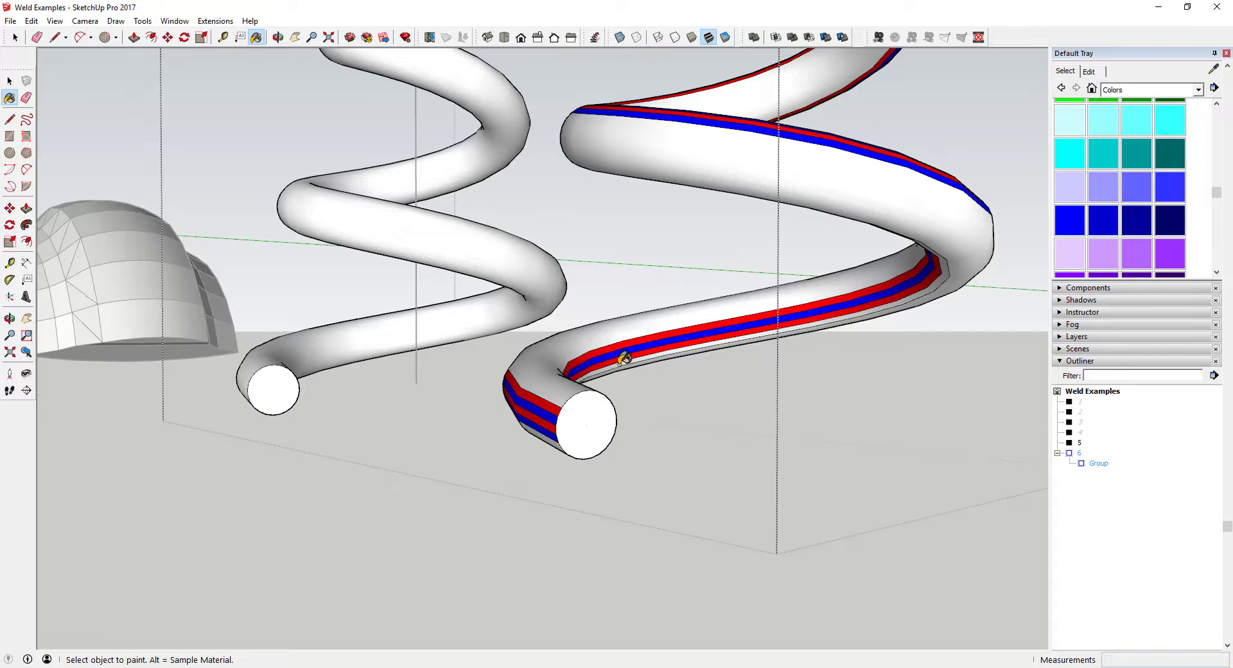
{"action": "left_click", "coordinate": [624, 357]}
{"action": "key", "text": "space"}
{"action": "scroll", "coordinate": [769, 399], "scroll_direction": "down", "scroll_amount": 6}
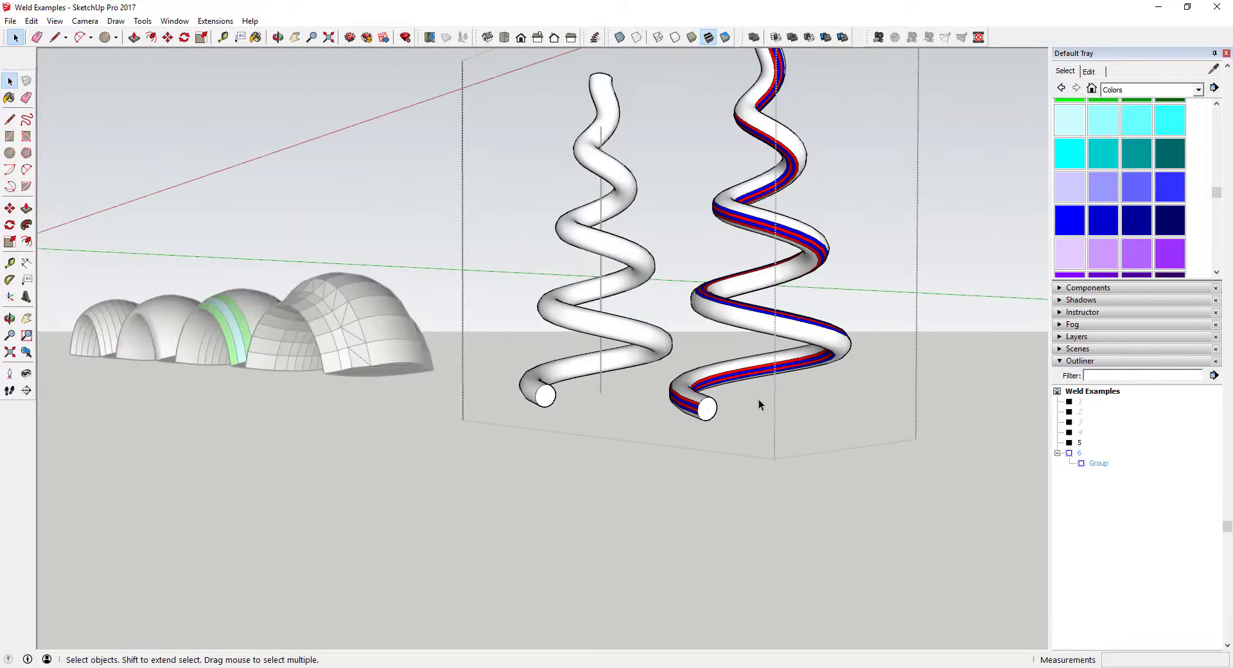
{"action": "middle_click_drag", "start_coordinate": [780, 390], "coordinate": [820, 399]}
{"action": "scroll", "coordinate": [914, 313], "scroll_direction": "up", "scroll_amount": 3}
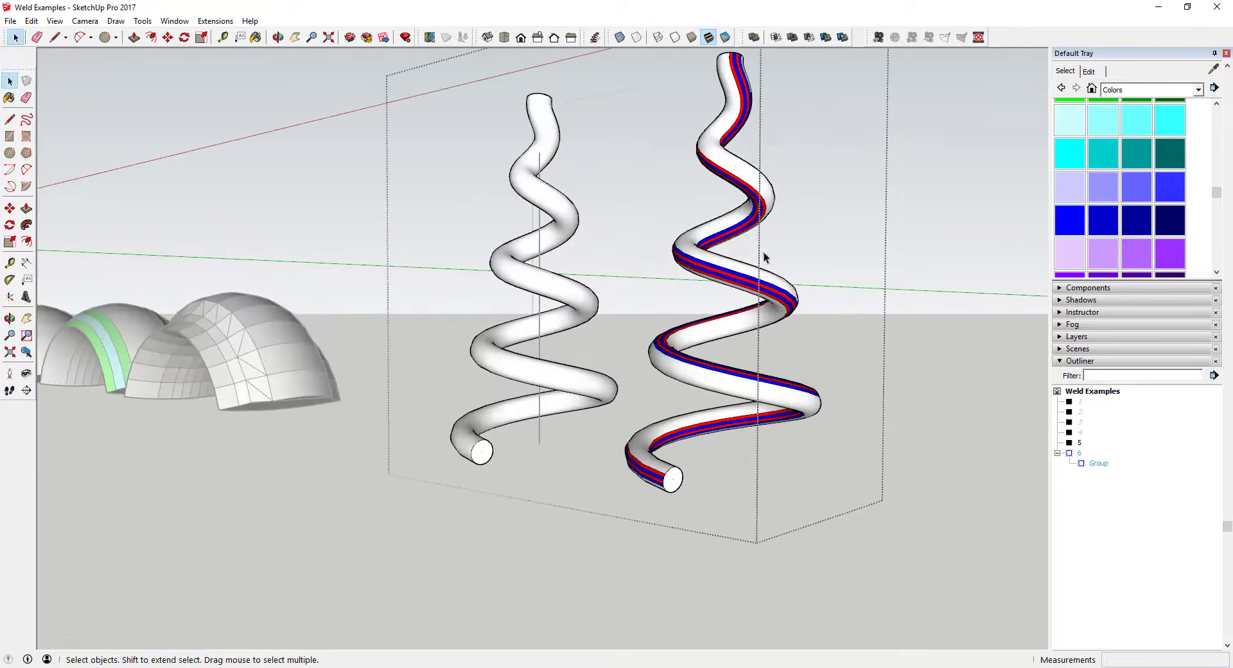